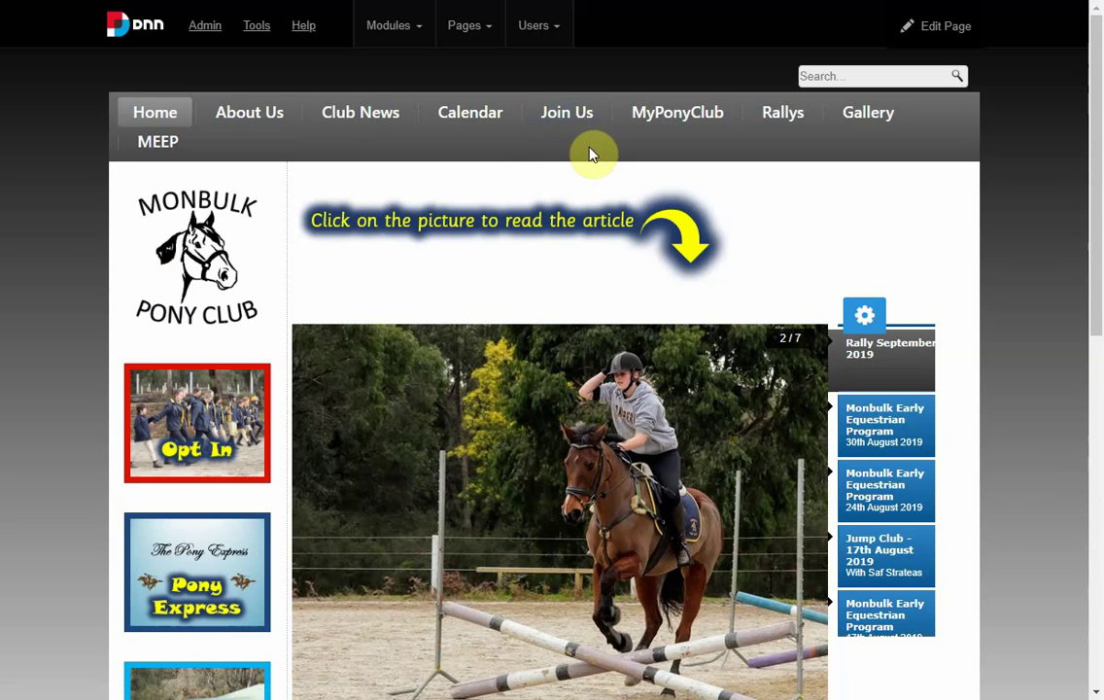
Step: Open the Monbulk Pony Club site's Home page from its main navigation
mouse_move(204, 128)
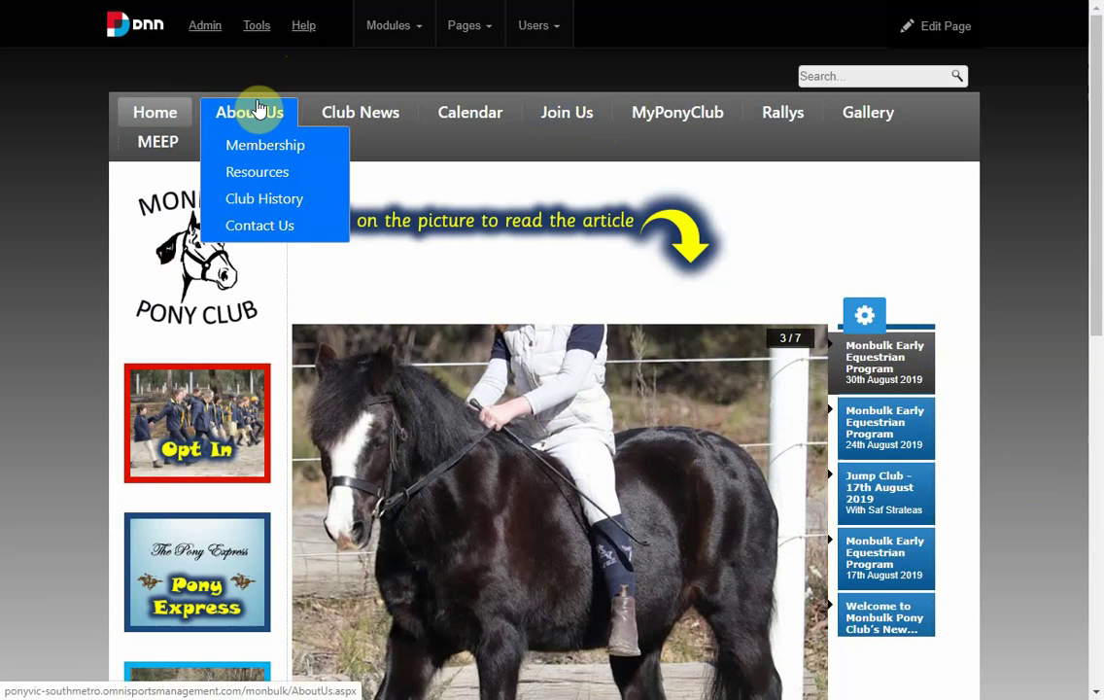
mouse_move(236, 114)
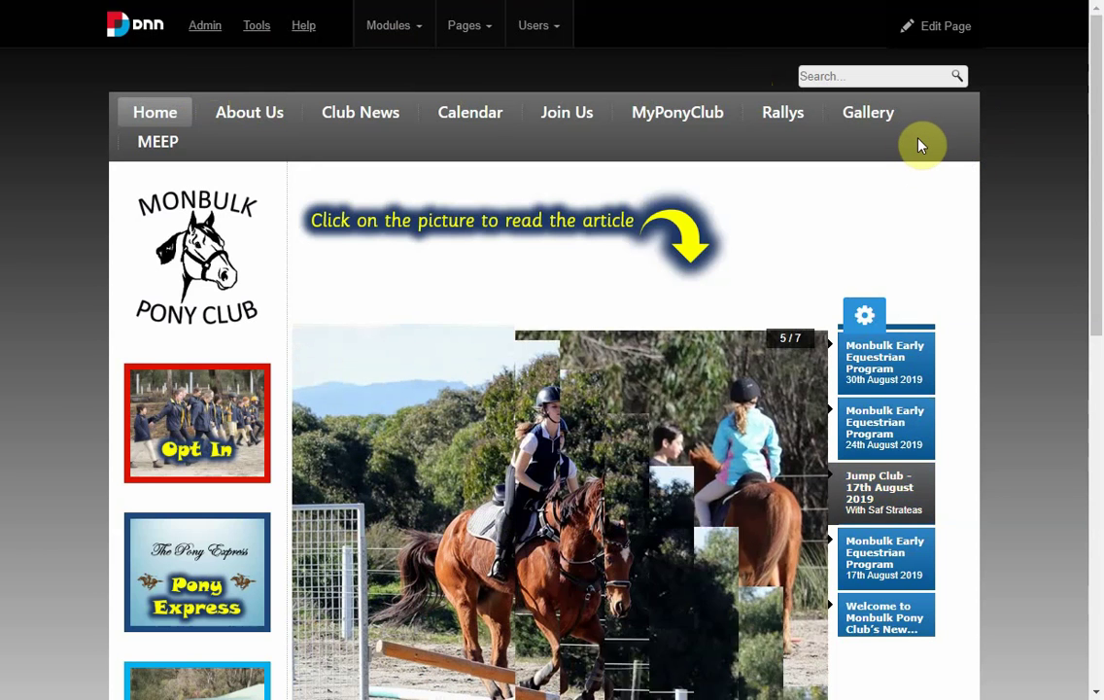
left_click(173, 126)
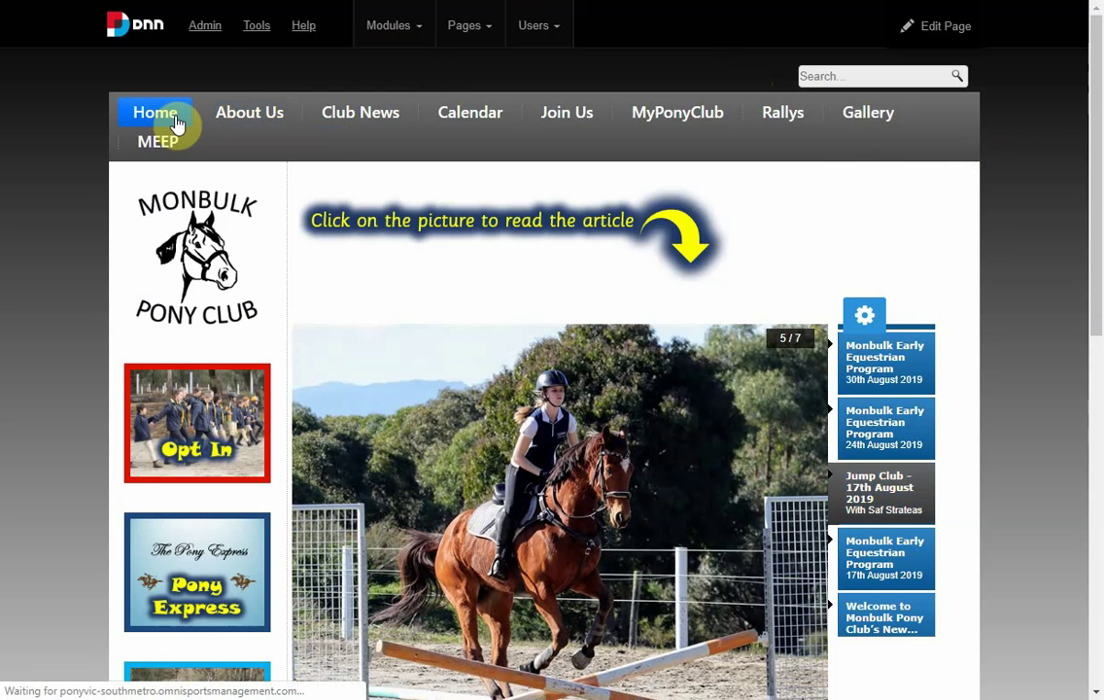
left_click(250, 119)
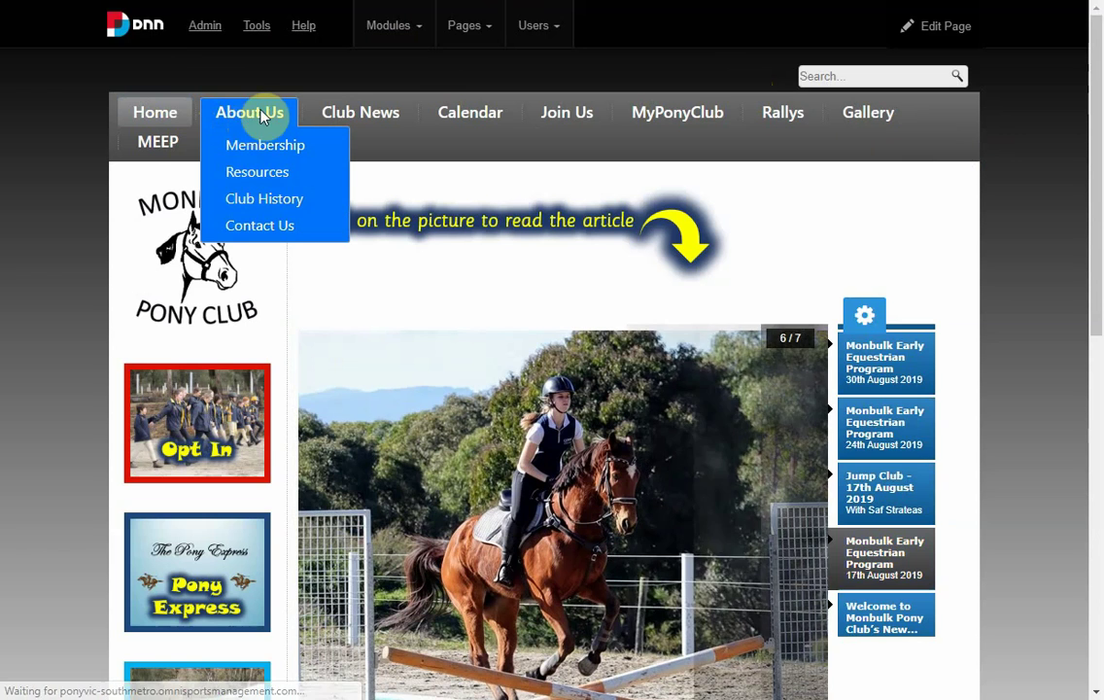
Step: Open the Membership page under About Us and review its fees, new member and membership renewal instructions
mouse_move(261, 86)
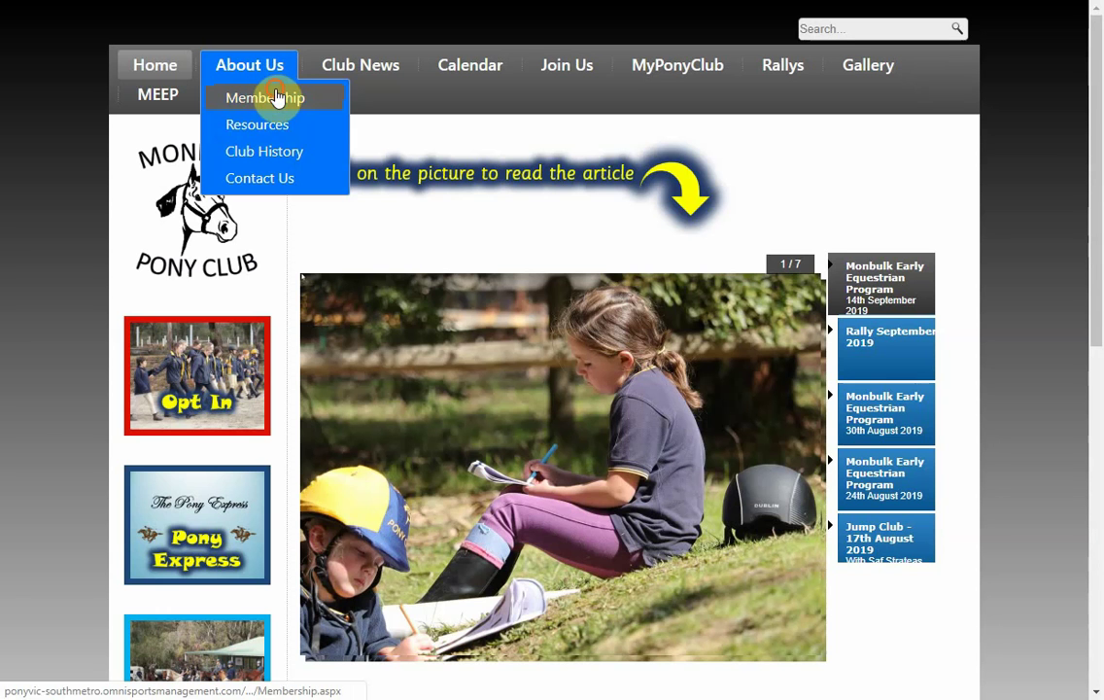
left_click(278, 98)
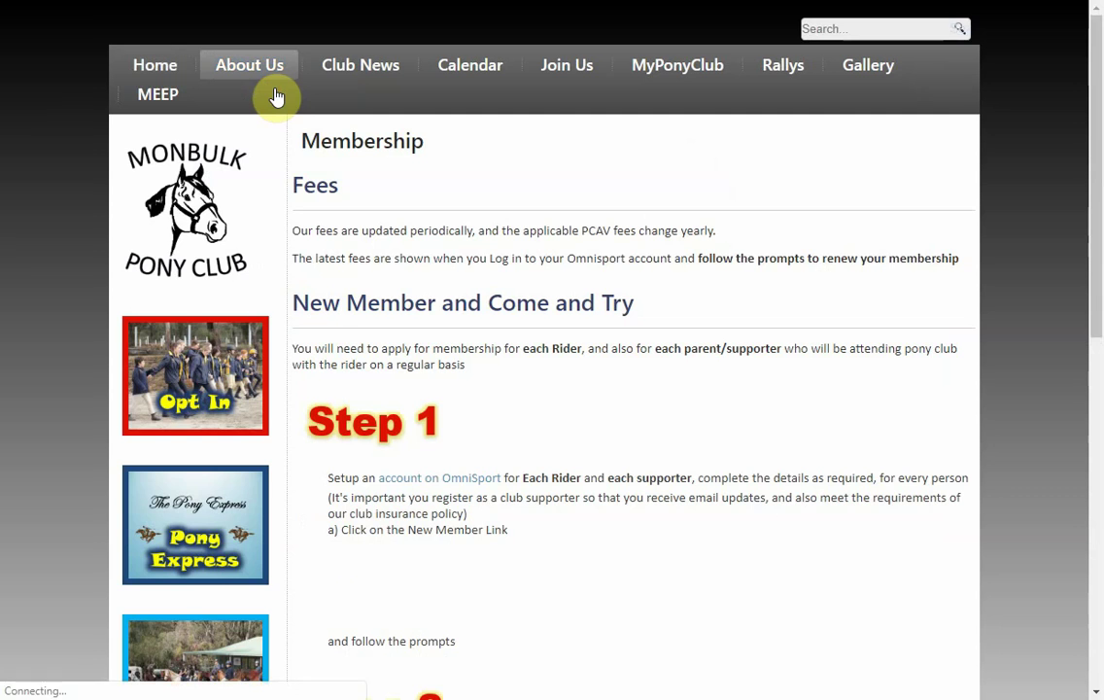
scroll(427, 301, "down", 6)
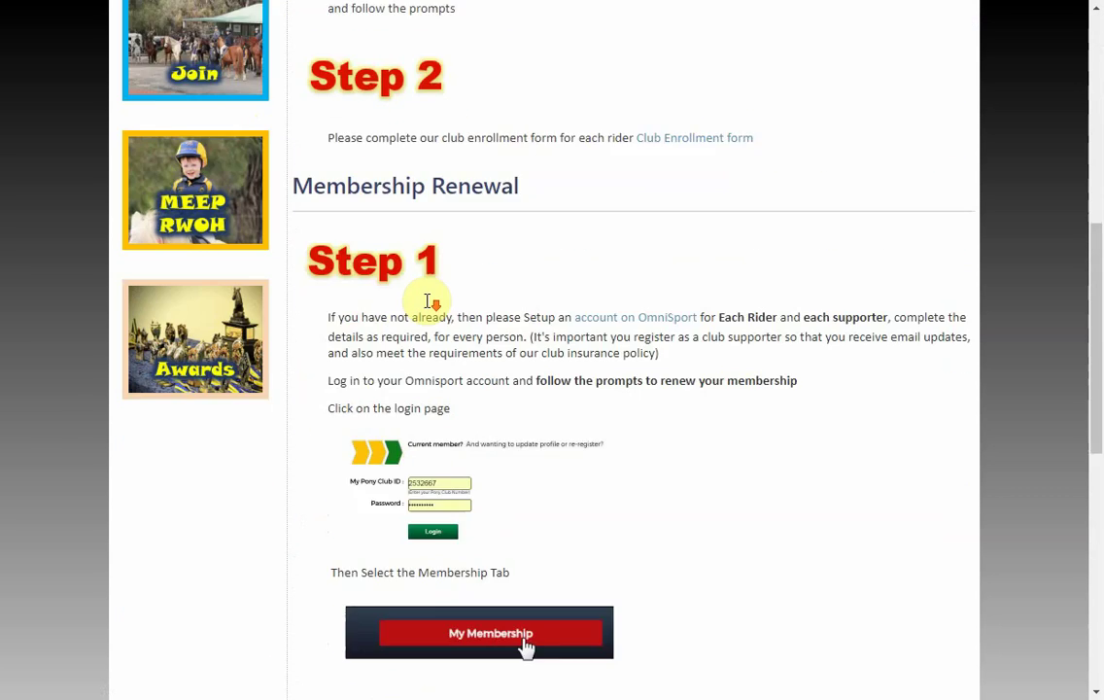
scroll(425, 299, "down", 6)
scroll(419, 301, "up", 9)
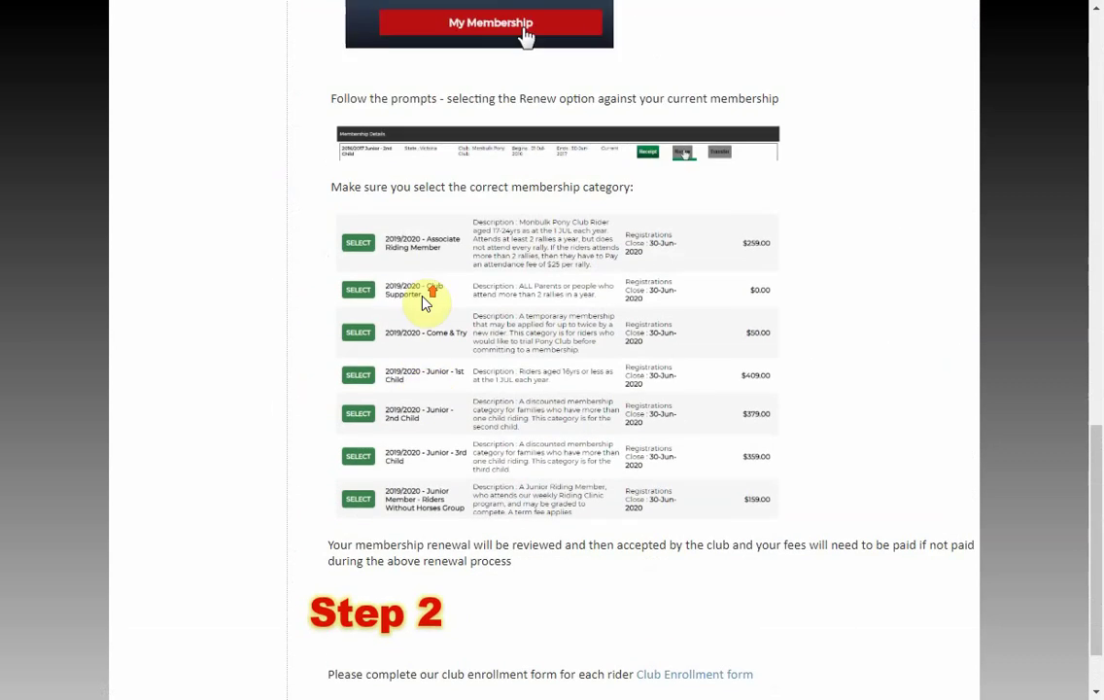
scroll(419, 300, "up", 4)
Step: Open the Club History page under About Us and look through its full text
mouse_move(254, 66)
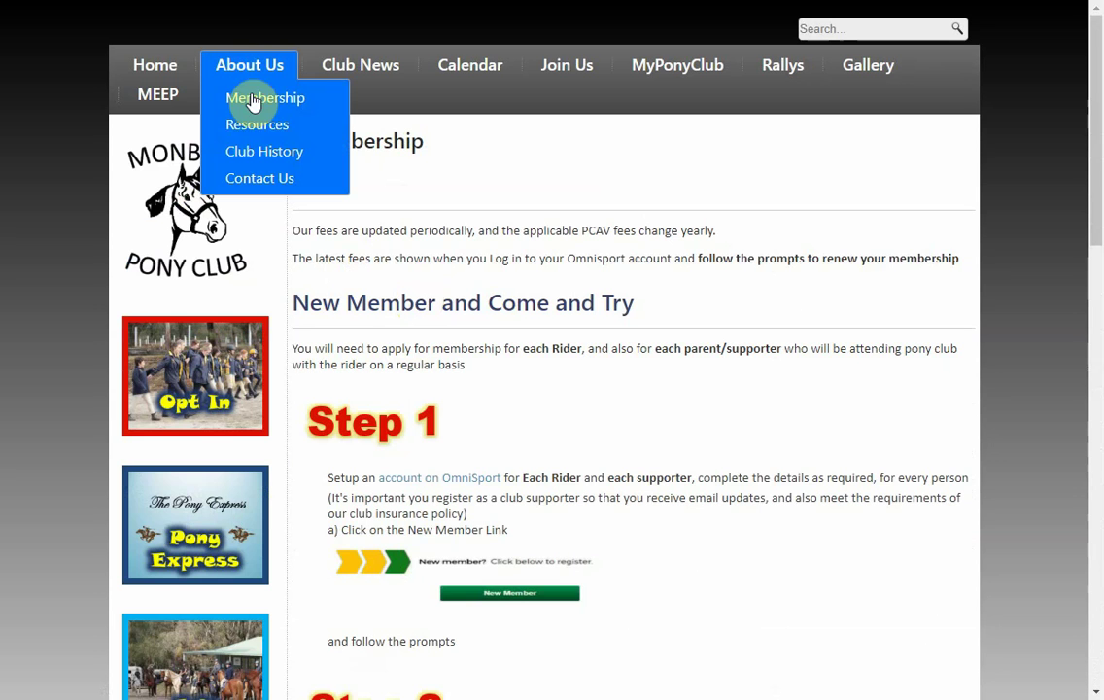
left_click(274, 151)
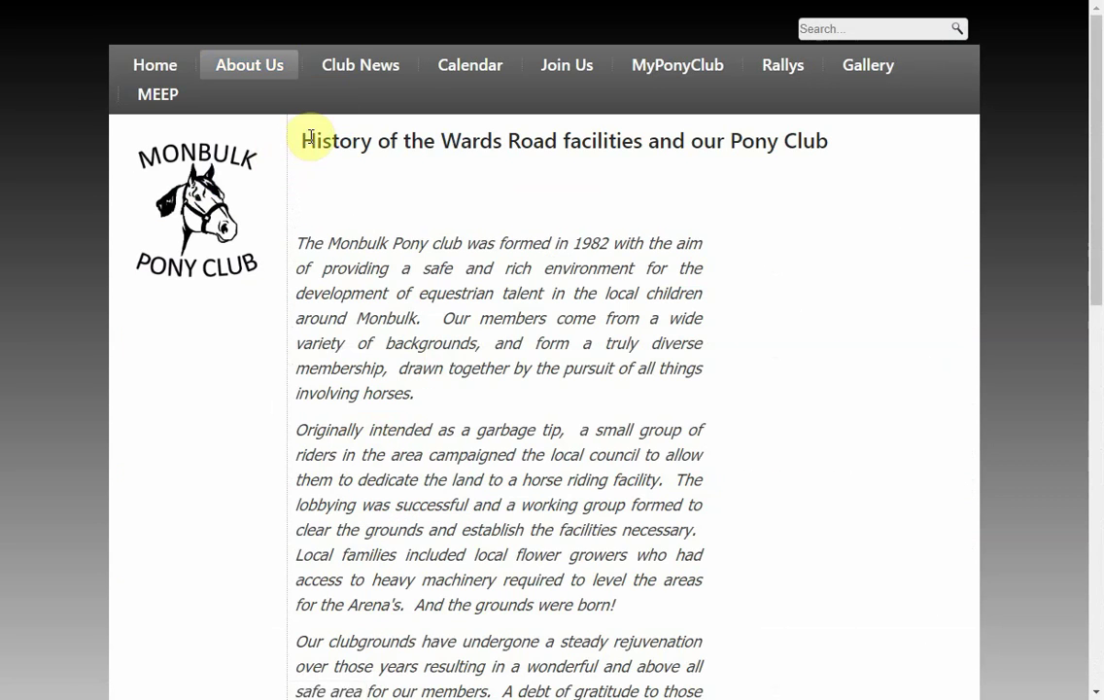
scroll(547, 282, "down", 10)
scroll(538, 273, "up", 10)
Step: Check the awards pages listed under Club History and open the Contact Us page with the committee details
mouse_move(263, 150)
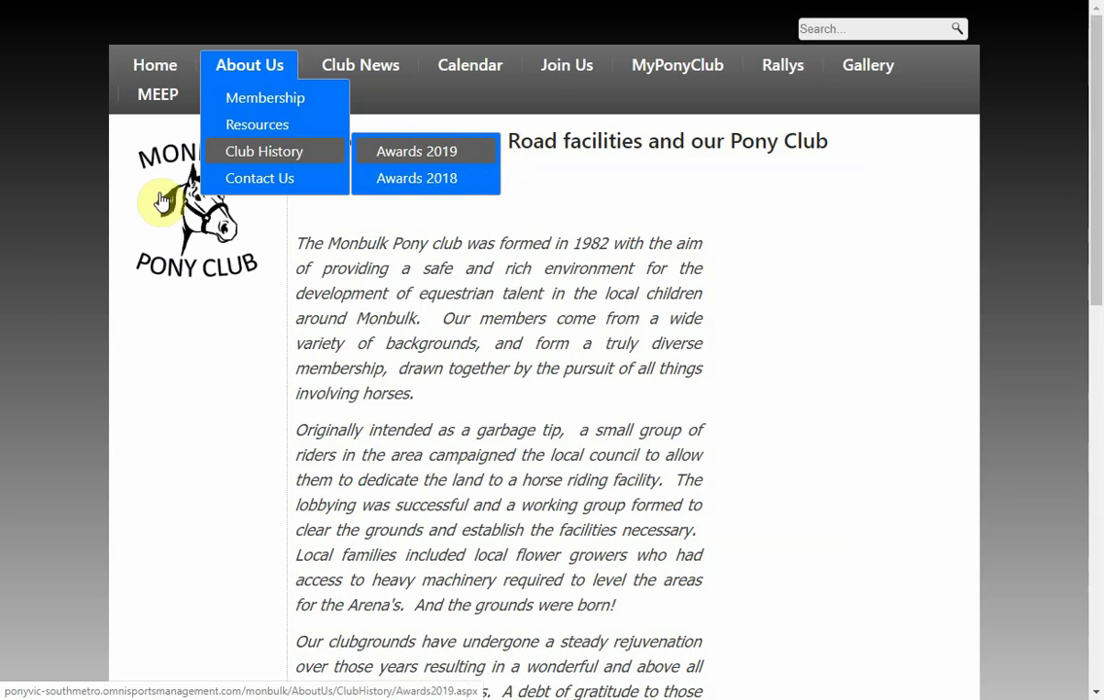
left_click(263, 181)
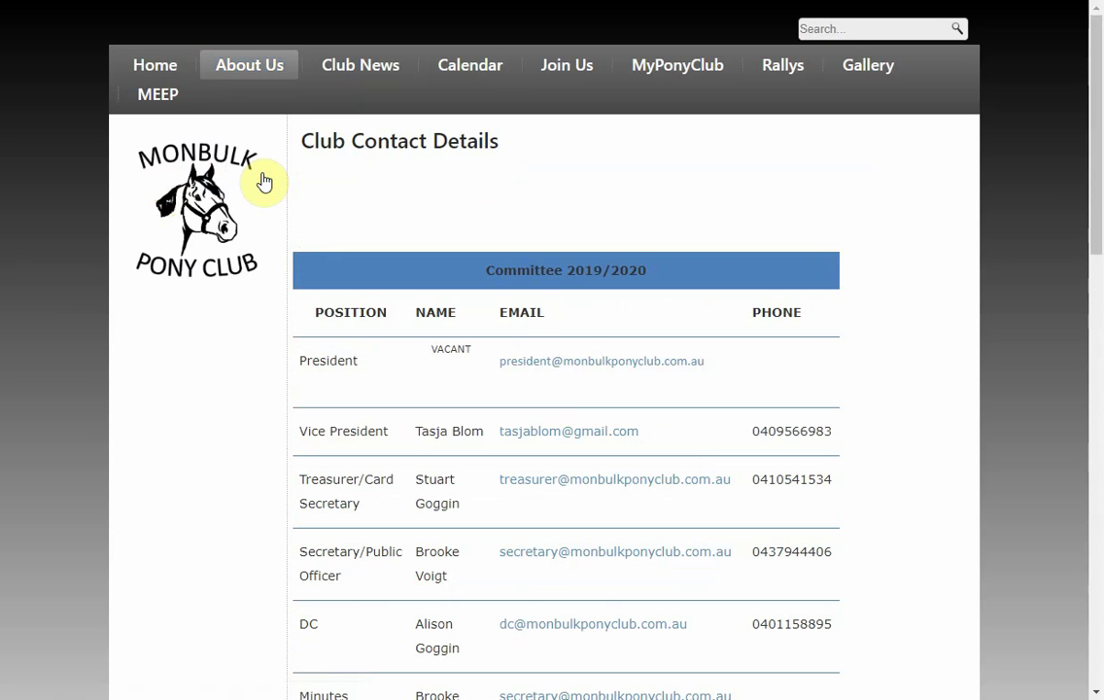
mouse_move(235, 80)
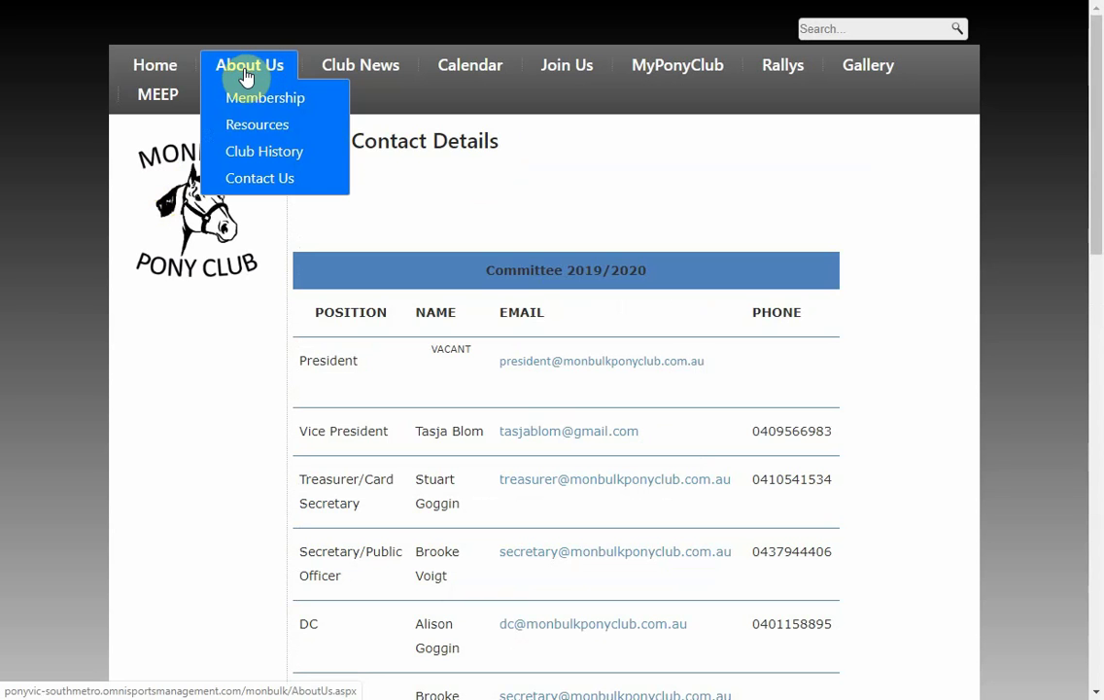
Step: Open the Club News page to view the club's own articles
mouse_move(305, 72)
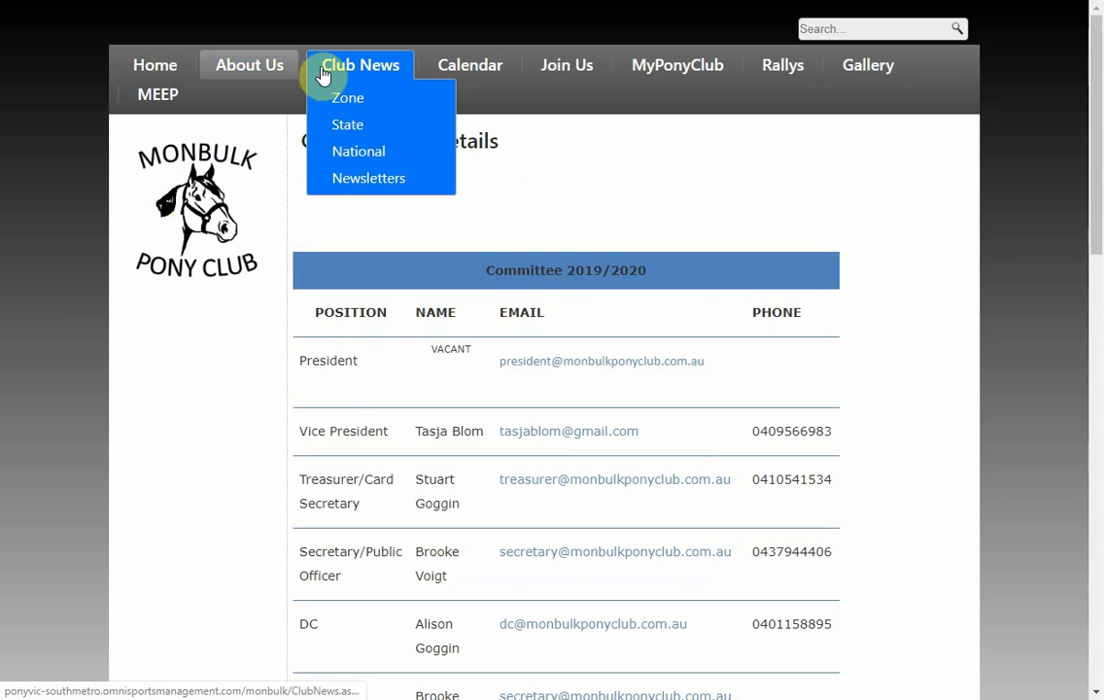
left_click(328, 77)
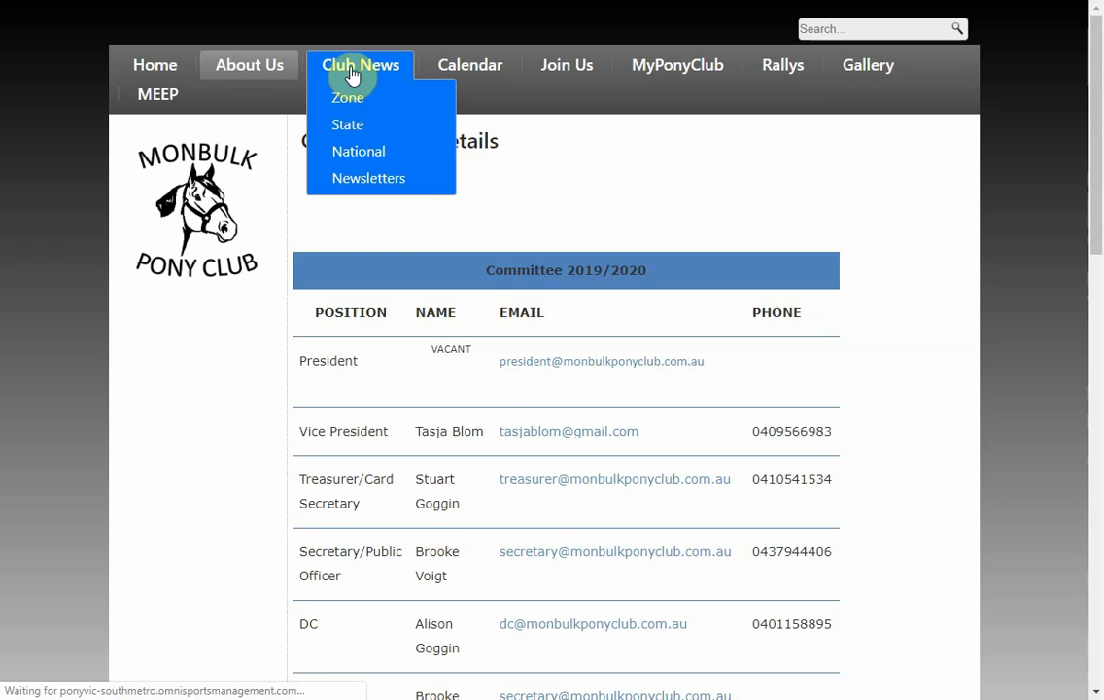
left_click(379, 73)
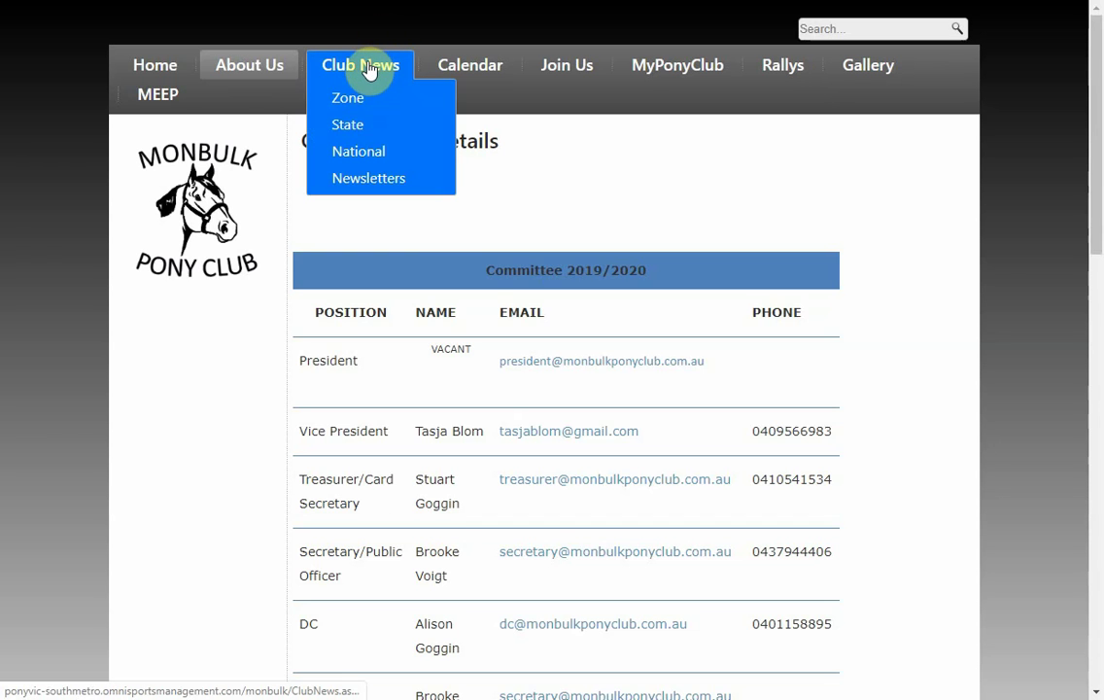
left_click(369, 72)
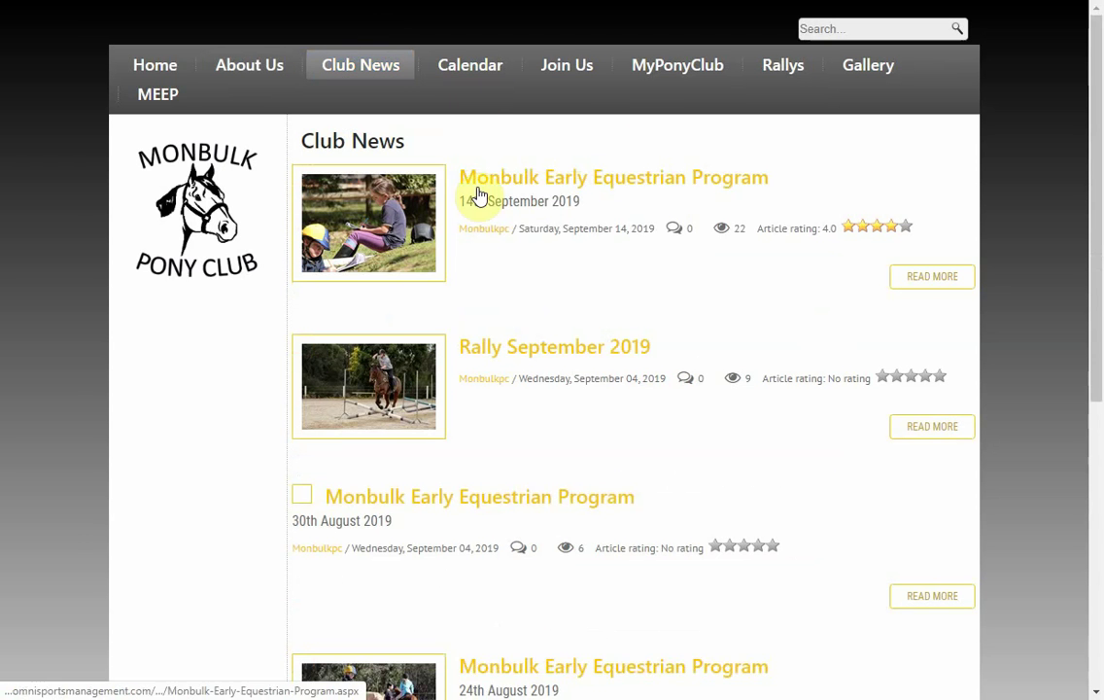
Step: View the Zone news page and the State news page under Club News
mouse_move(335, 69)
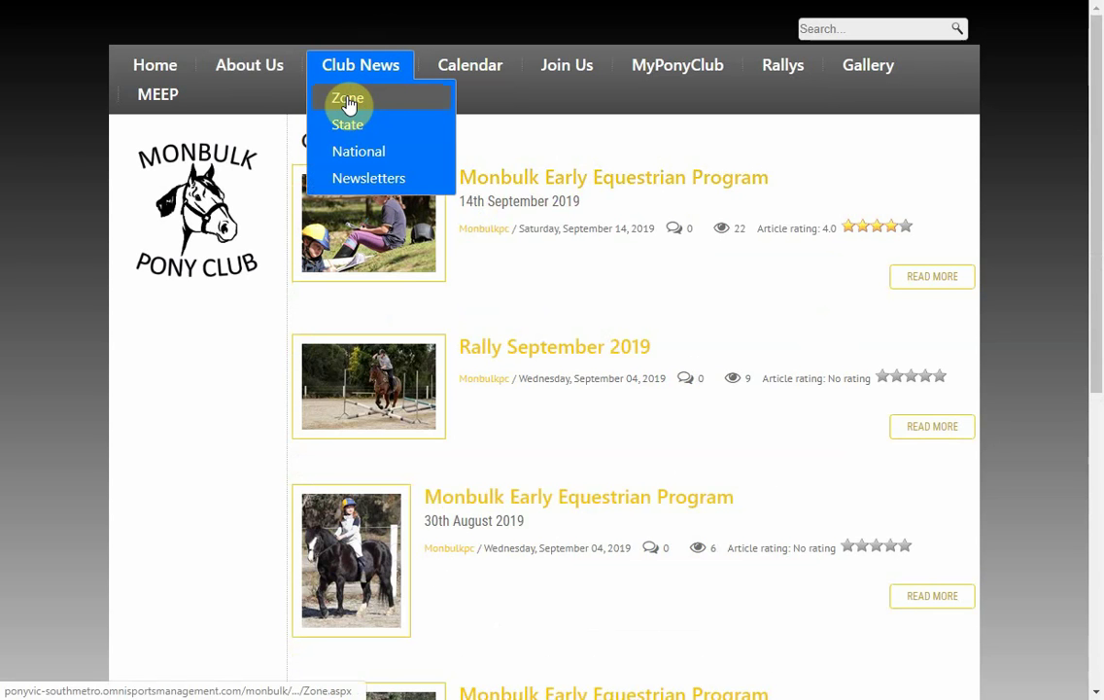
left_click(352, 103)
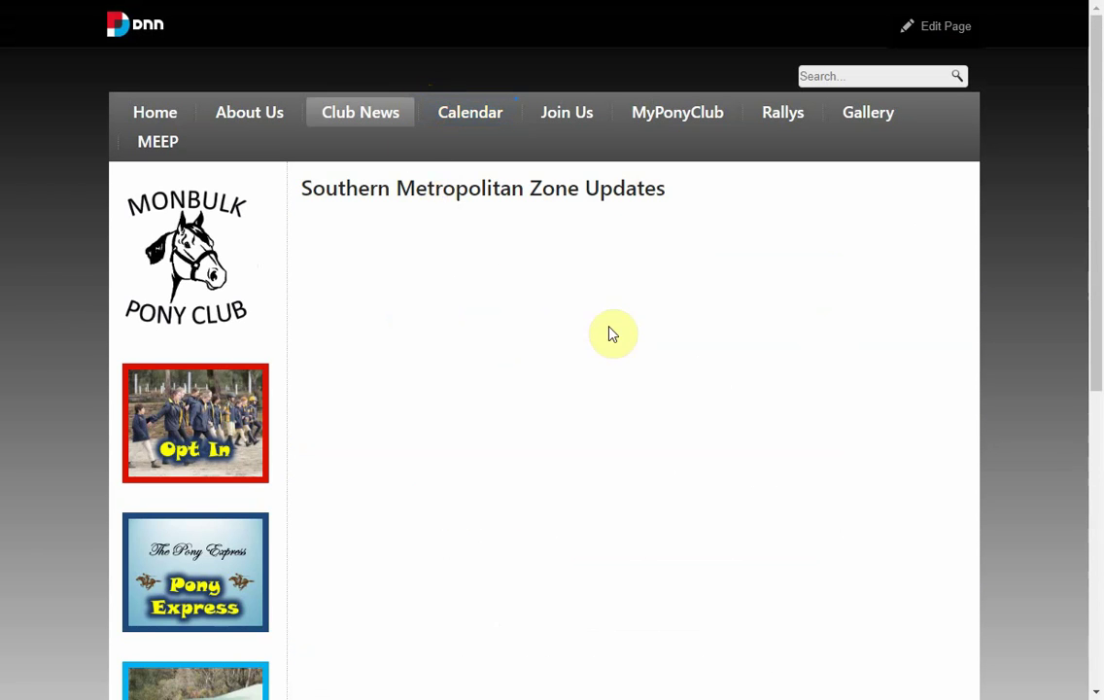
mouse_move(371, 117)
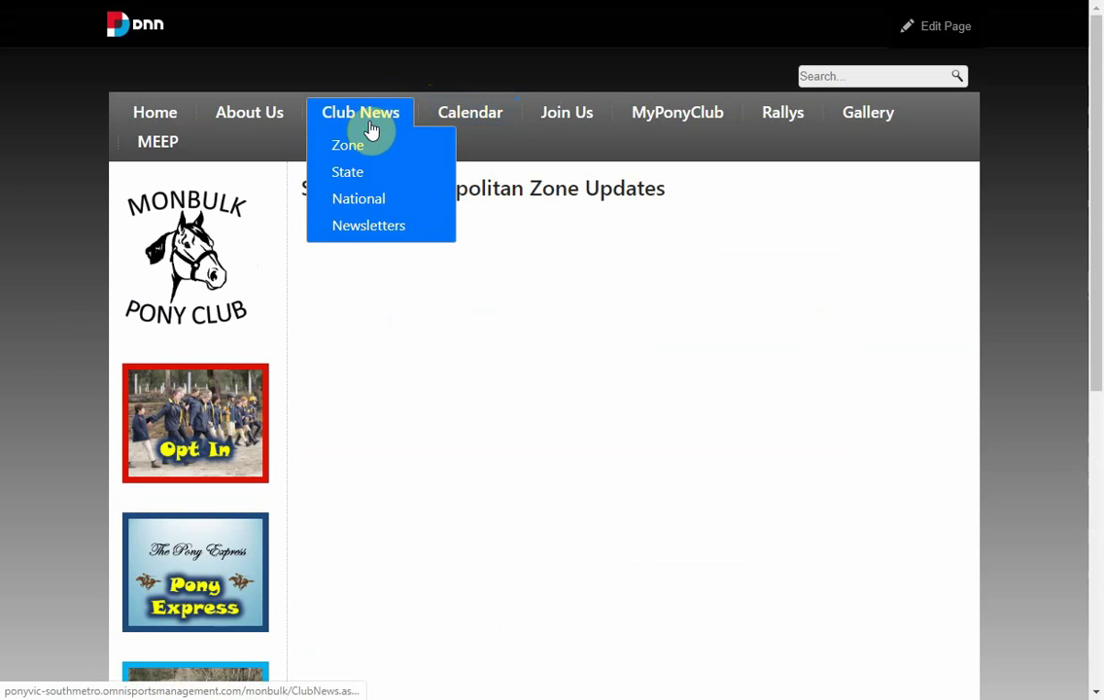
left_click(356, 173)
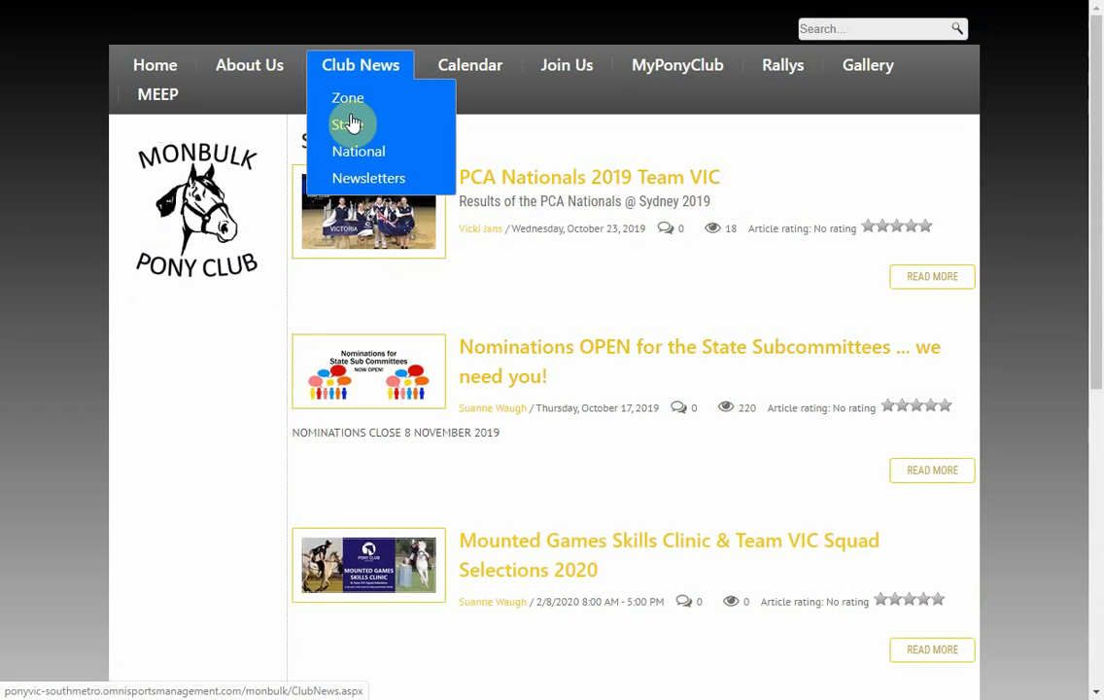
Step: View the National news page under Club News and dismiss the page's context options
left_click(358, 163)
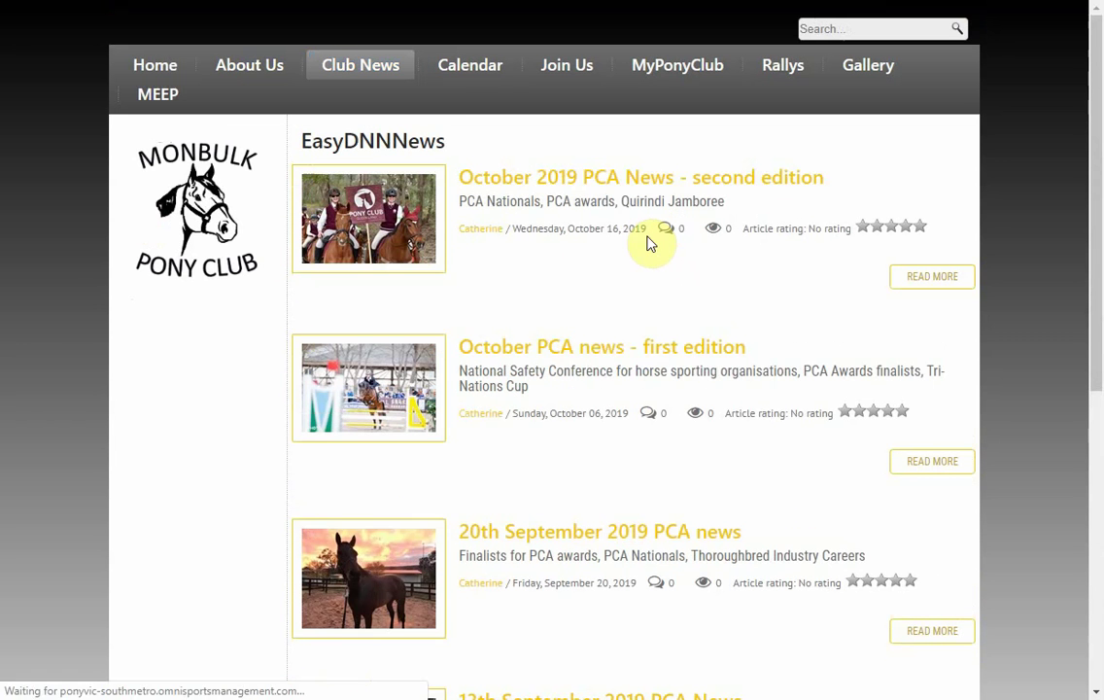
right_click(638, 246)
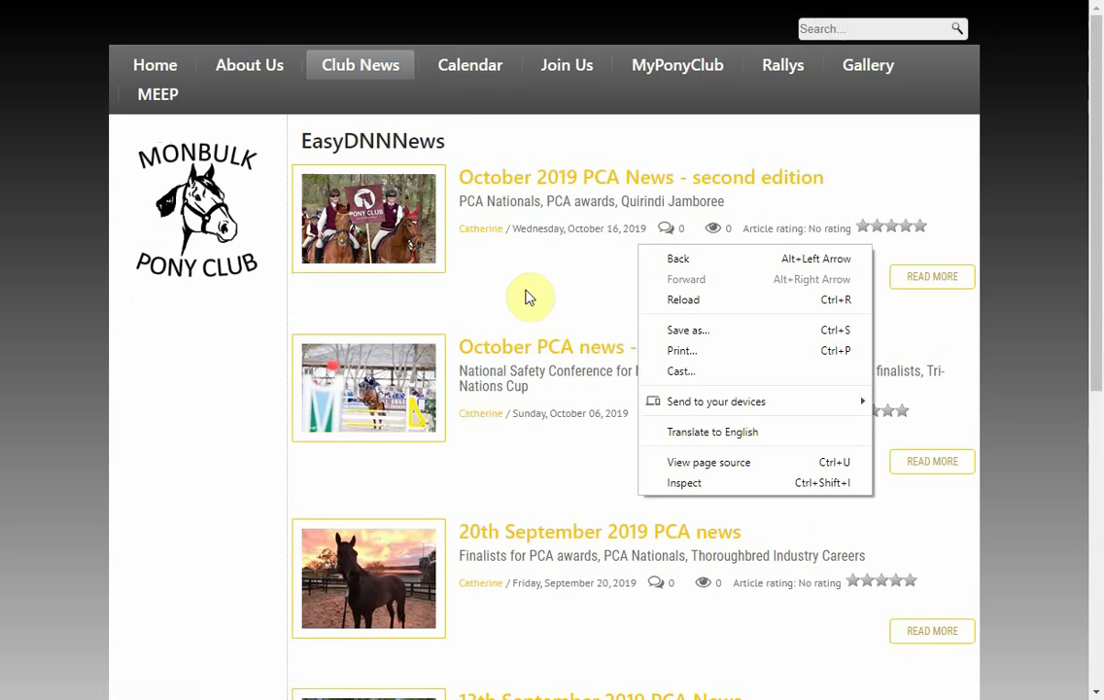
left_click(370, 68)
Step: Return to the Club News page and reveal the yearly pages listed under Newsletters
left_click(413, 175)
left_click(377, 75)
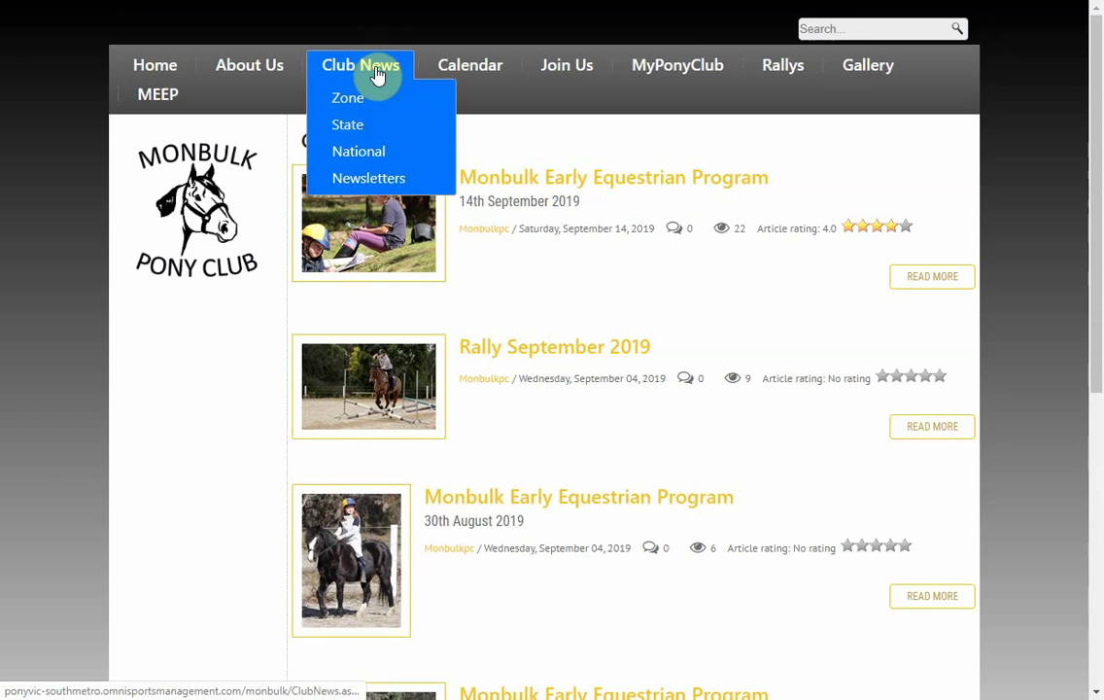
mouse_move(401, 187)
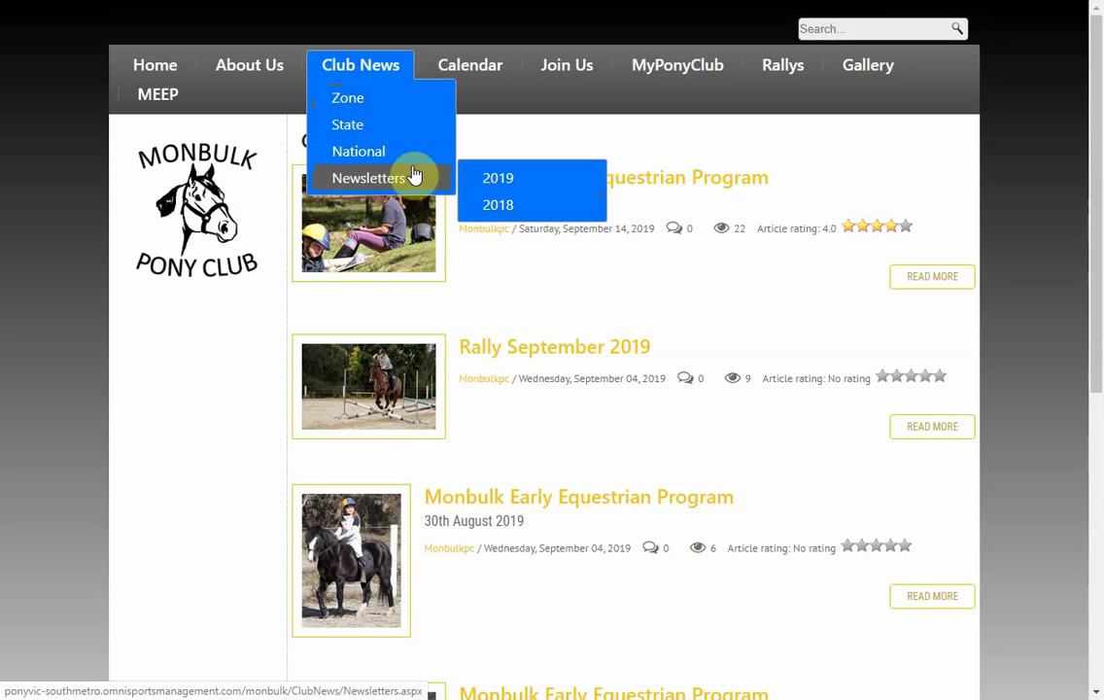
Step: Open the Calendar page and browse its months forward to November 2019 and back to September 2019
left_click(518, 72)
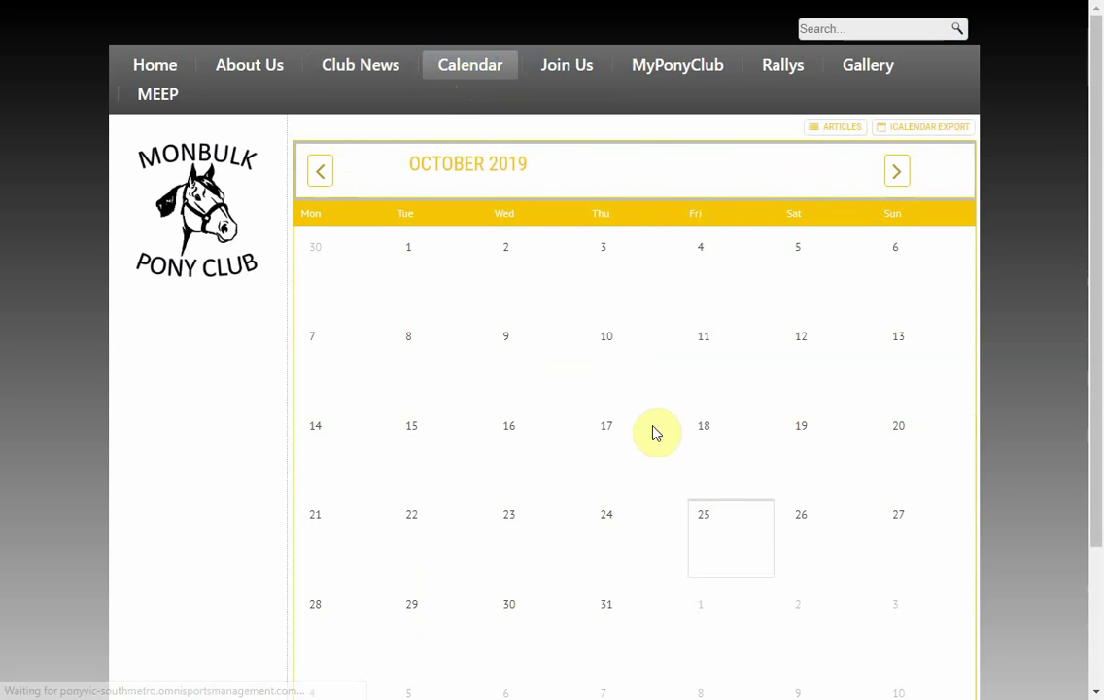
mouse_move(371, 82)
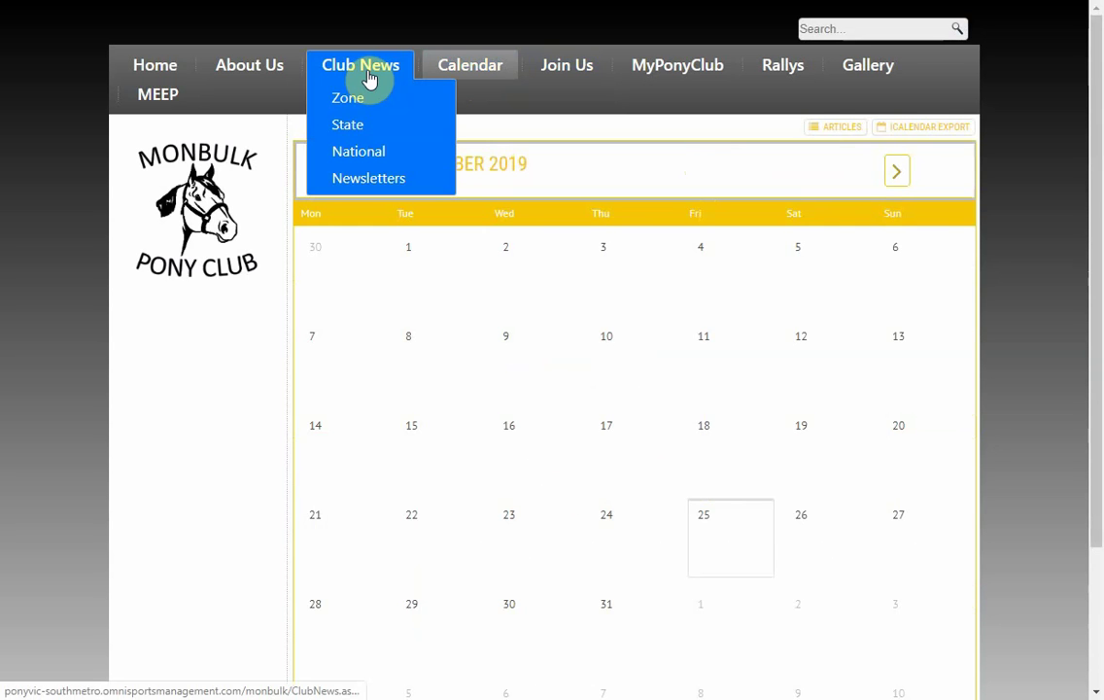
left_click(899, 174)
left_click(900, 183)
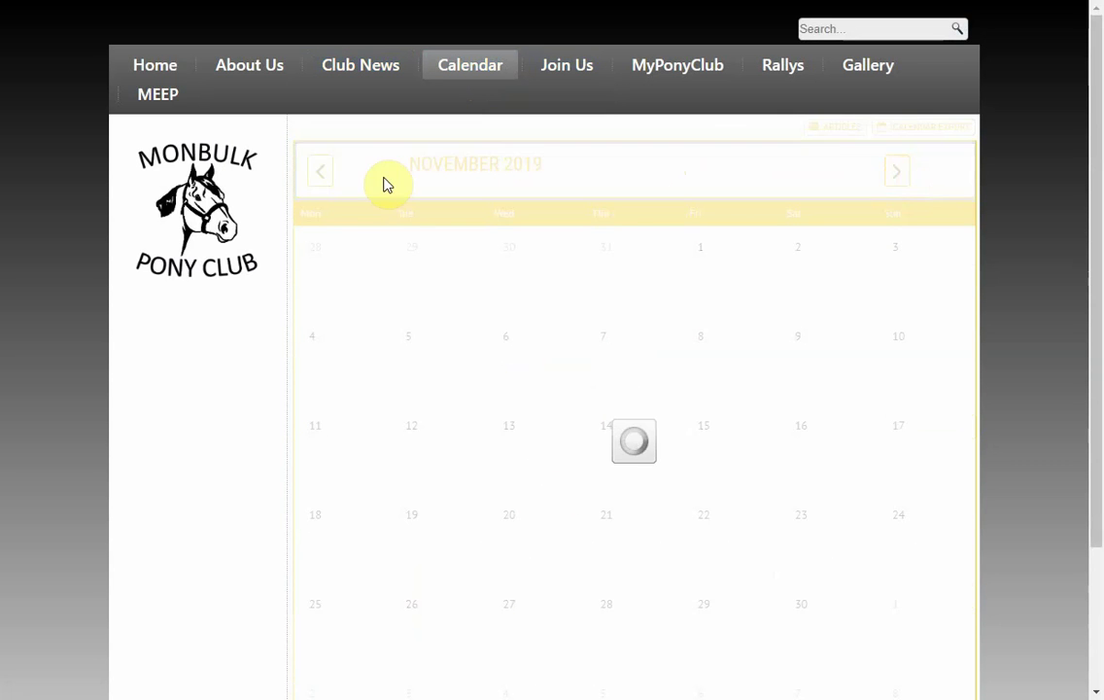
left_click(321, 186)
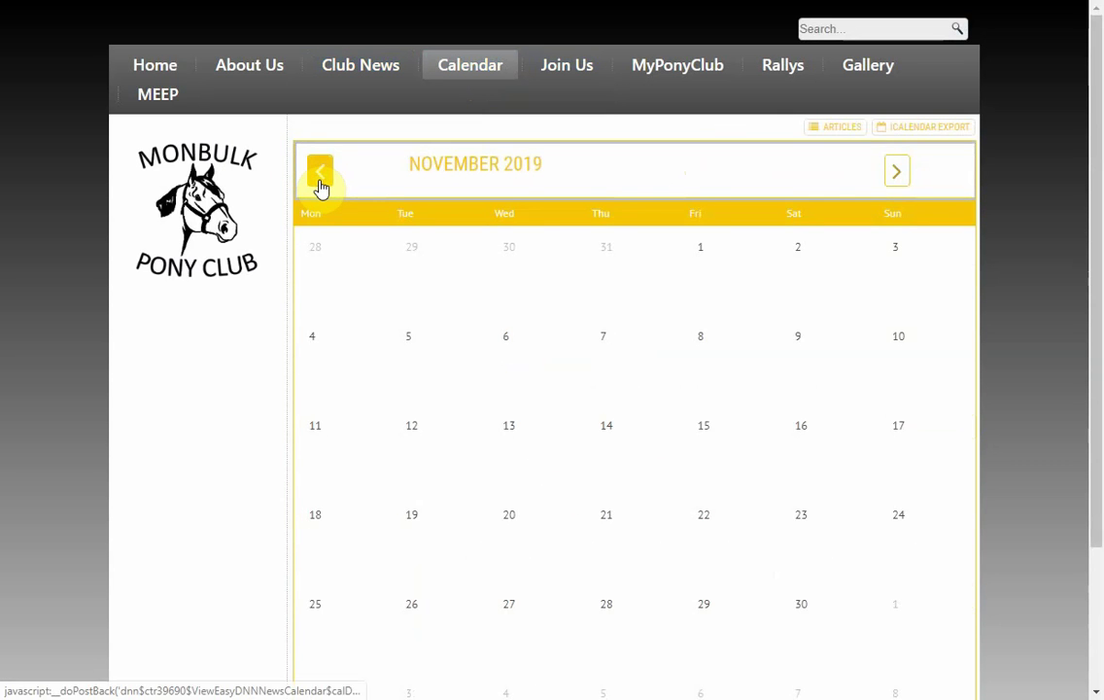
left_click(321, 185)
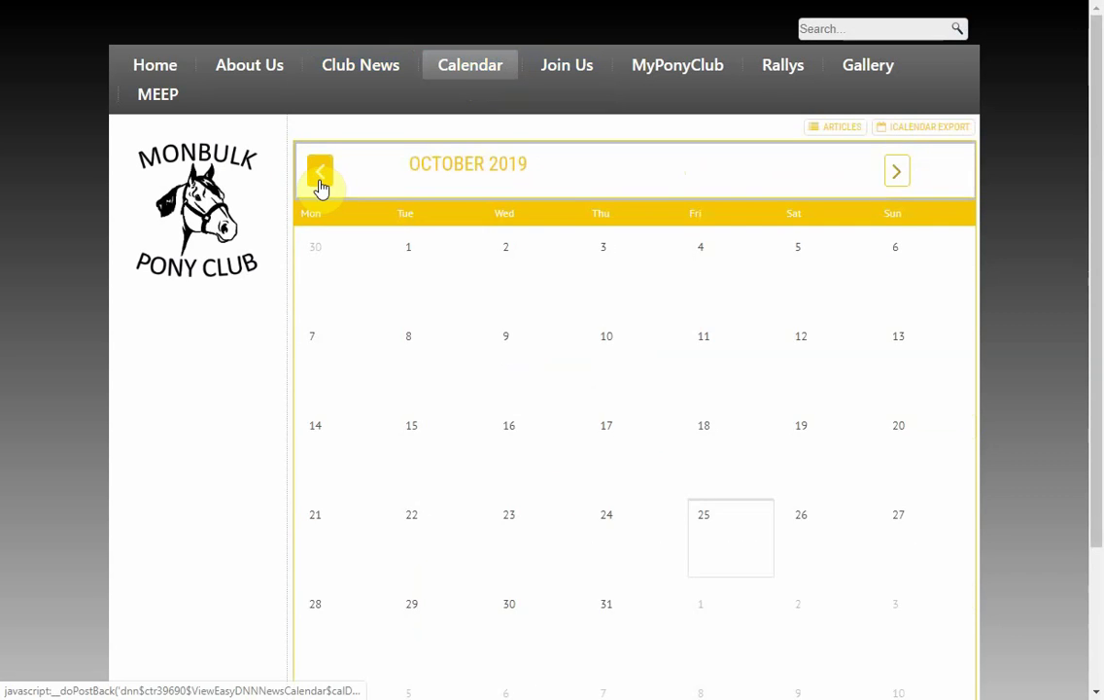
left_click(321, 185)
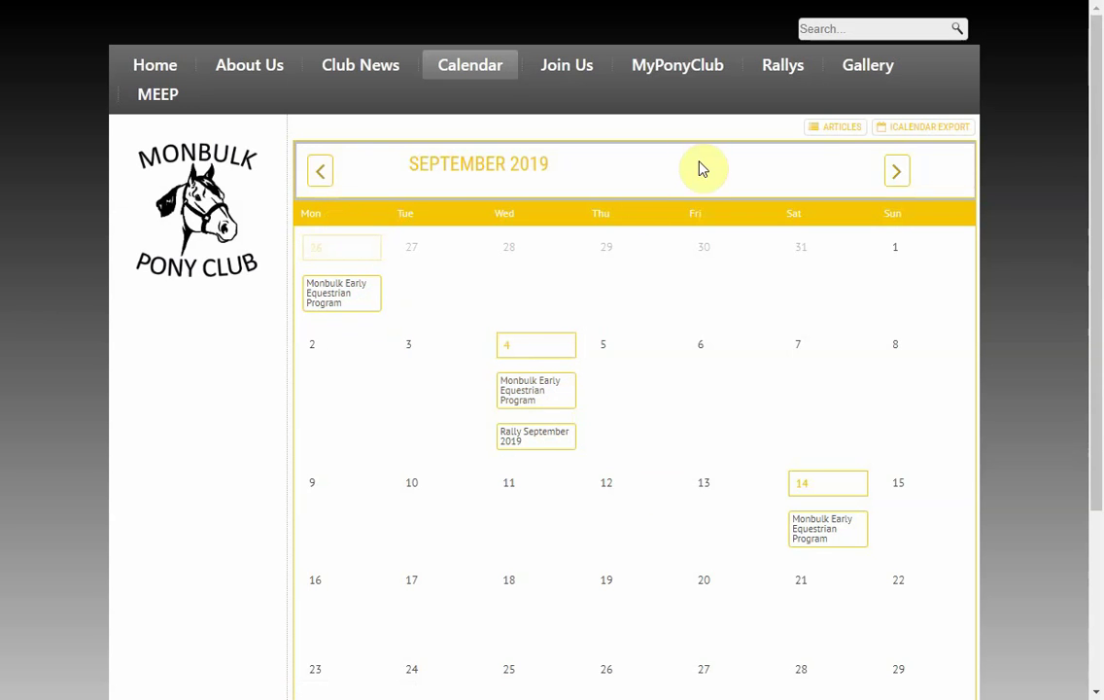
Step: Follow the Join Us link and return to the Monbulk club calendar
left_click(567, 68)
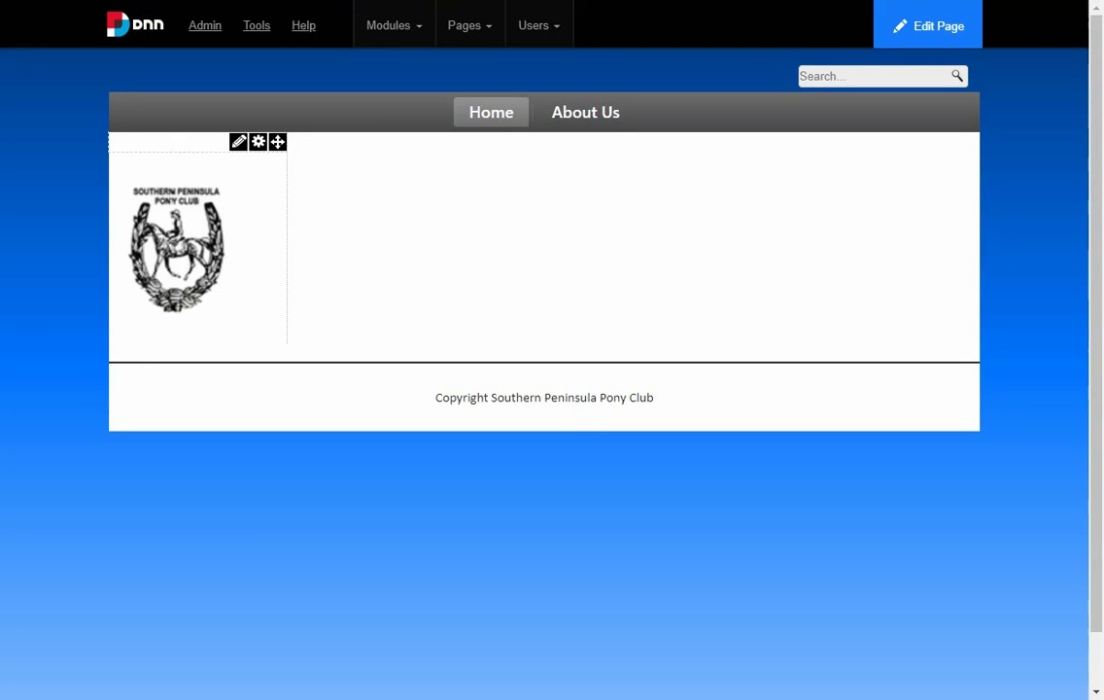
left_click(29, 1)
left_click(29, 1)
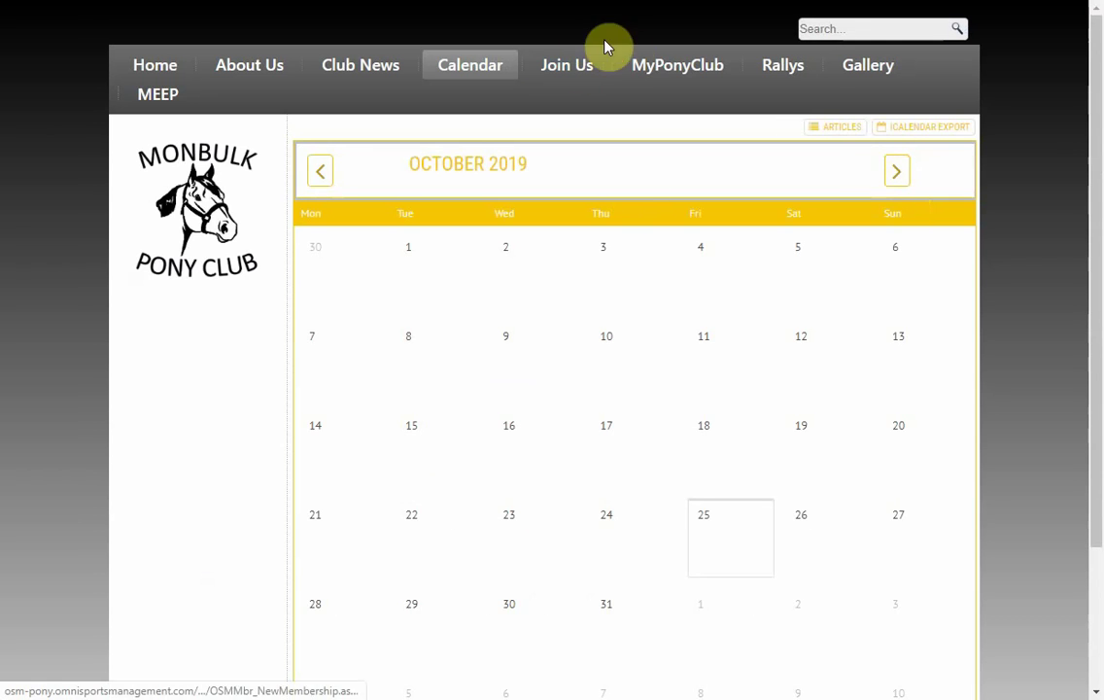
Step: Reveal the login pages listed under MyPonyClub and the rally pages listed under Rallys
mouse_move(650, 73)
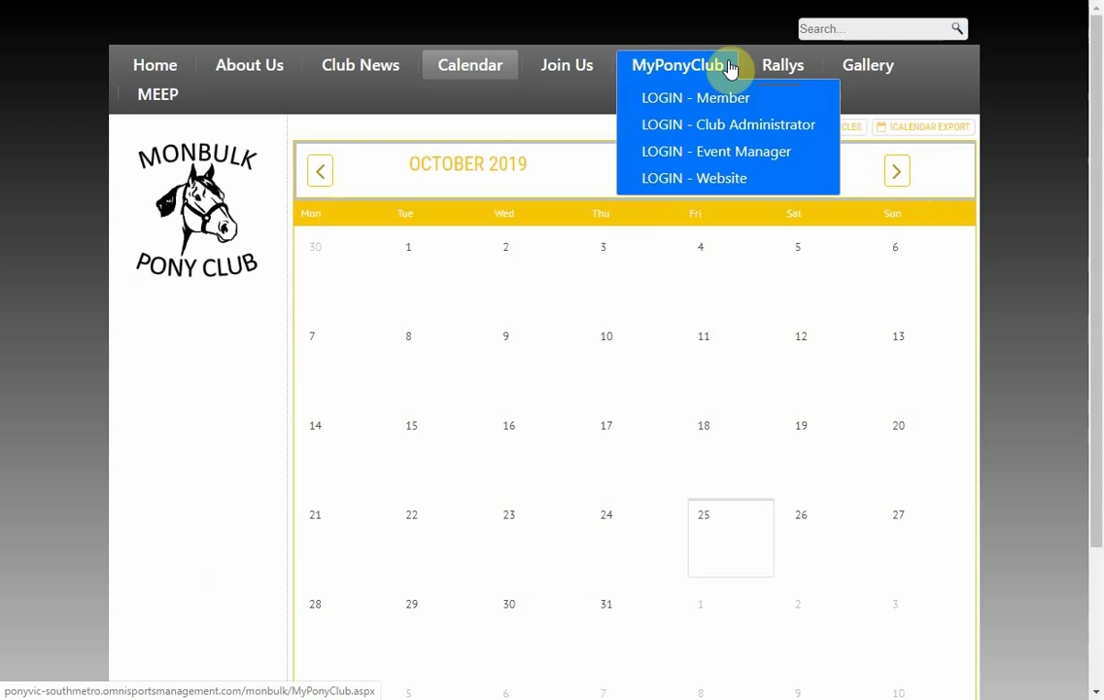
mouse_move(784, 75)
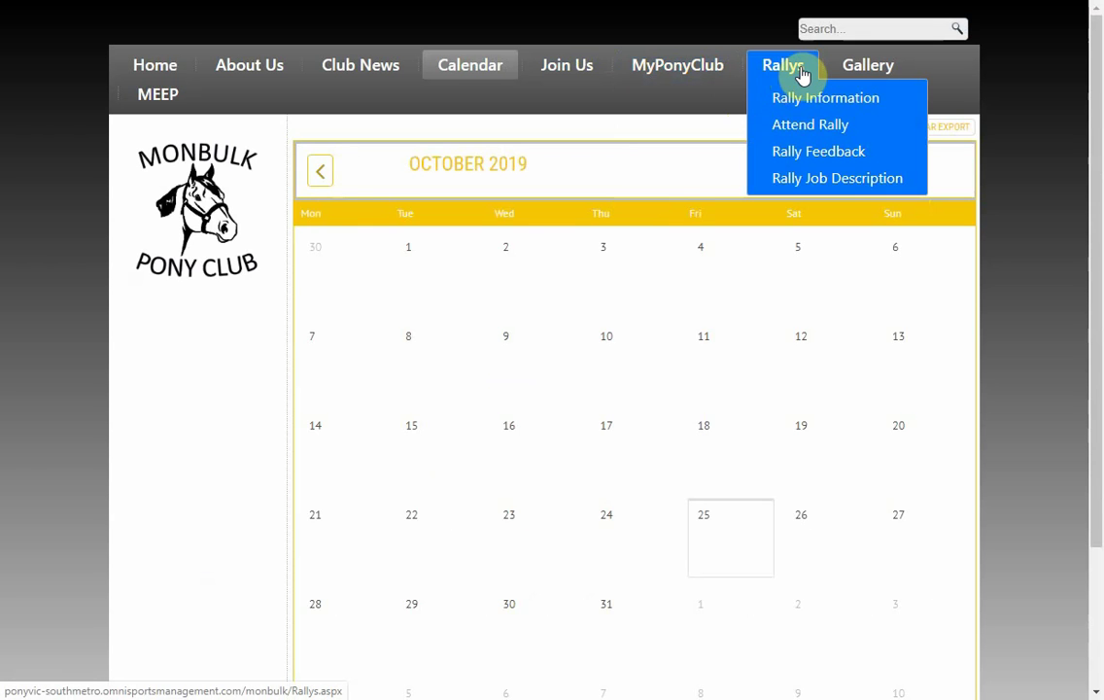
Step: Look through the questions of the Rally Feedback form and return to the Monbulk club calendar
left_click(838, 155)
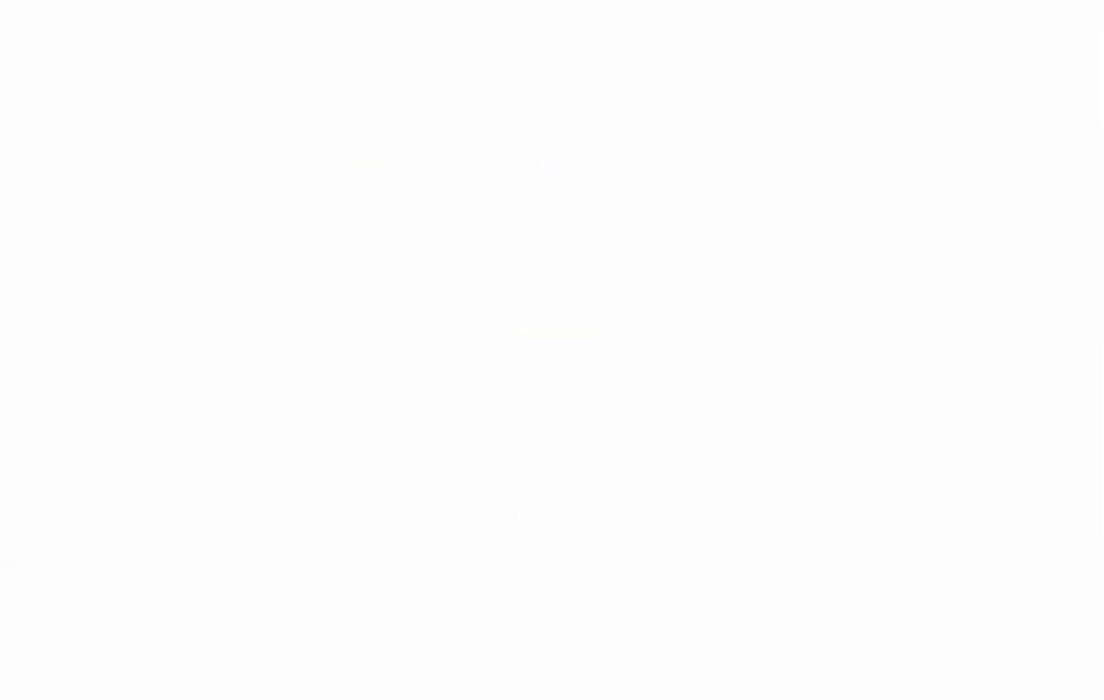
scroll(651, 226, "down", 1)
scroll(651, 214, "down", 1)
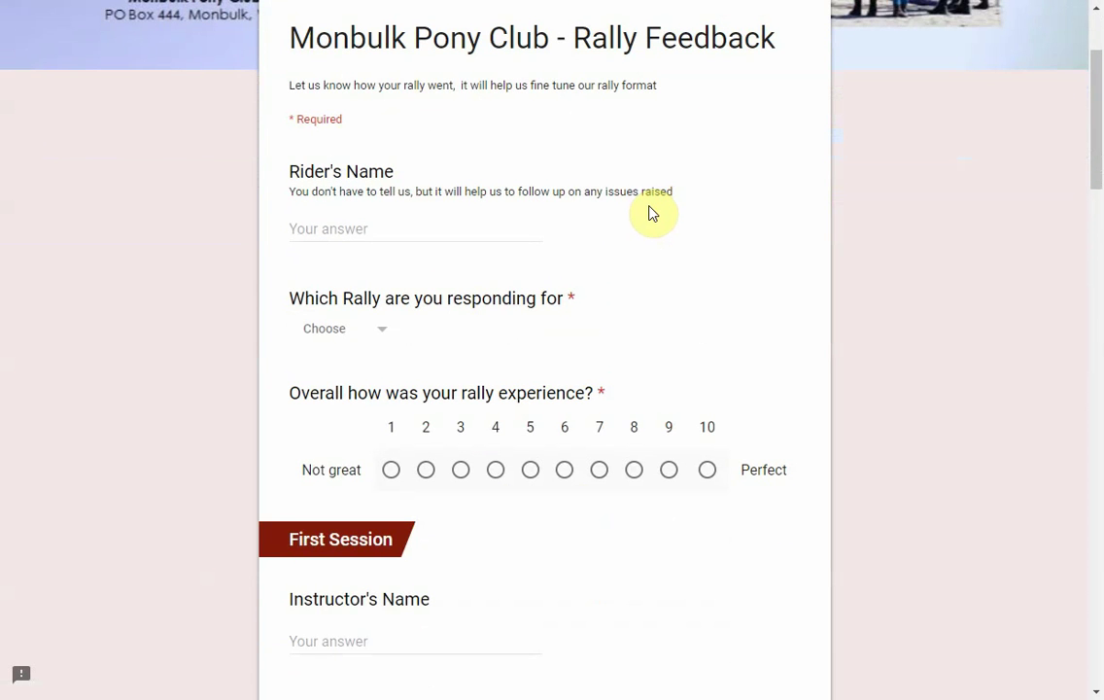
scroll(652, 213, "up", 1)
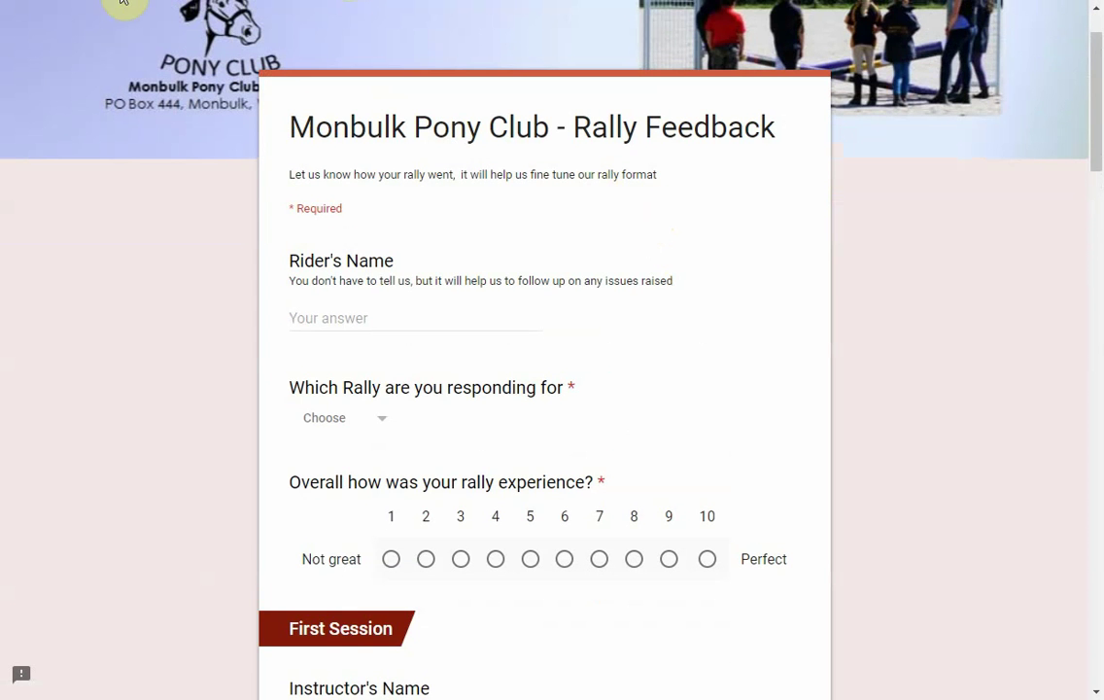
left_click(24, 4)
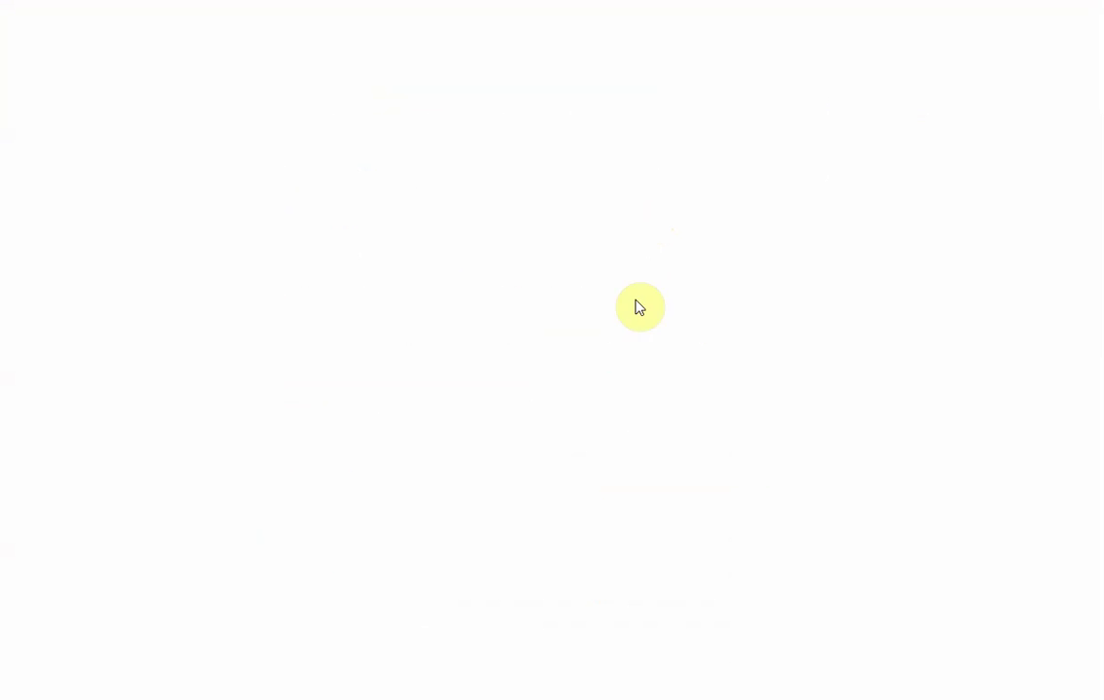
Step: Open the Monbulk site's Gallery page and reveal the pages listed under About Us
mouse_move(831, 70)
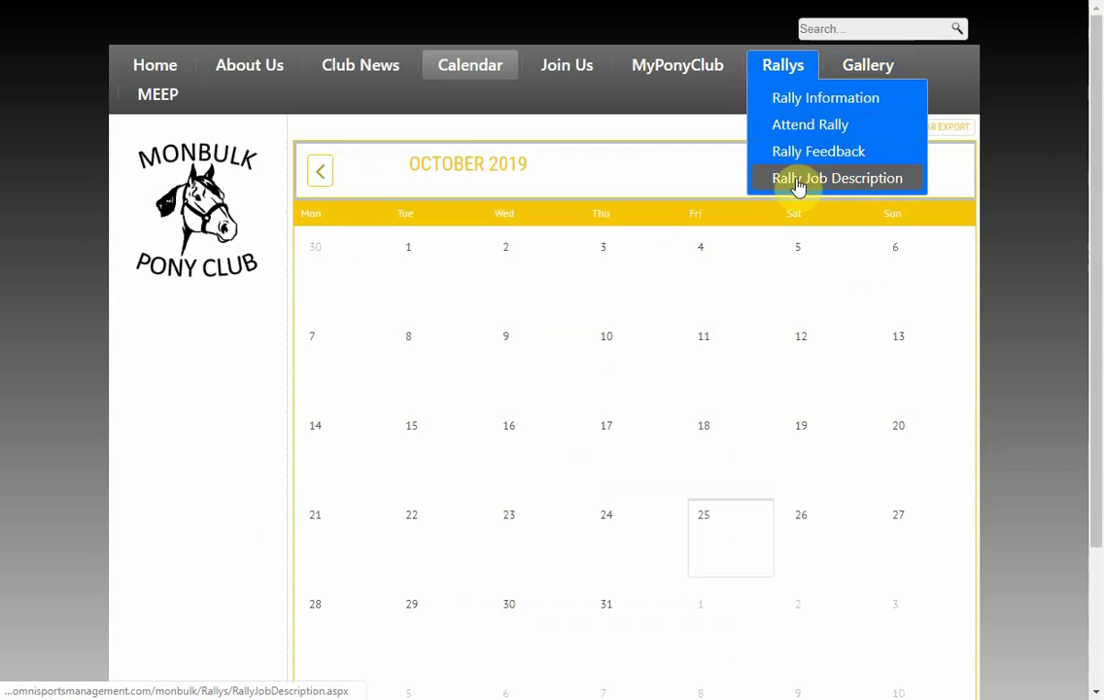
left_click(869, 70)
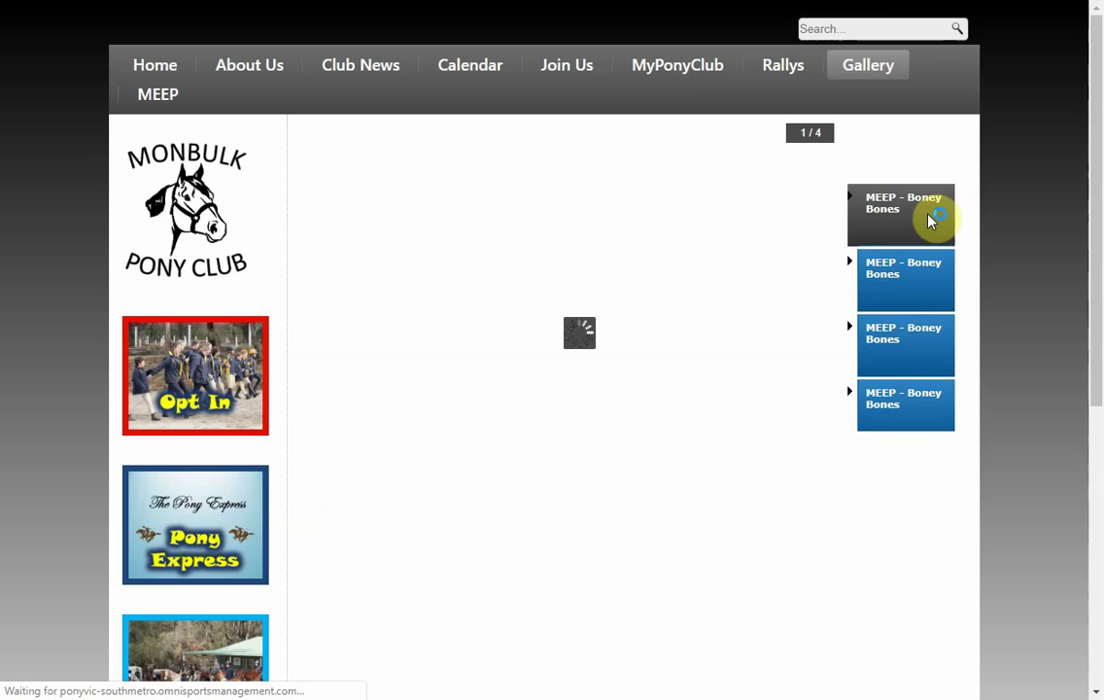
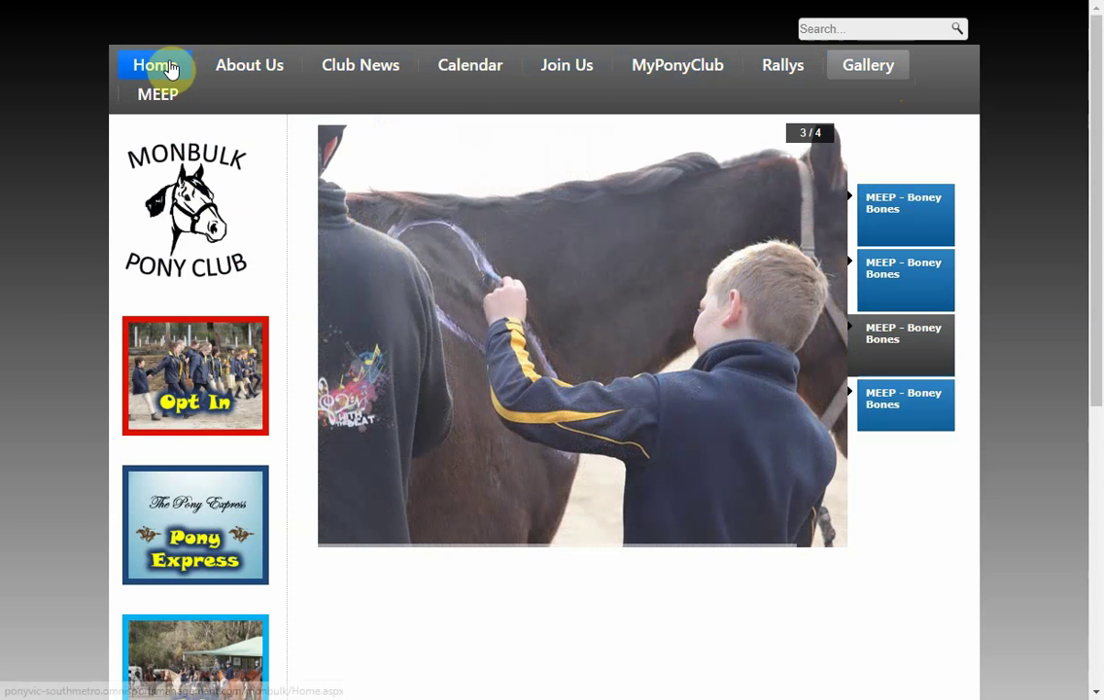
mouse_move(239, 70)
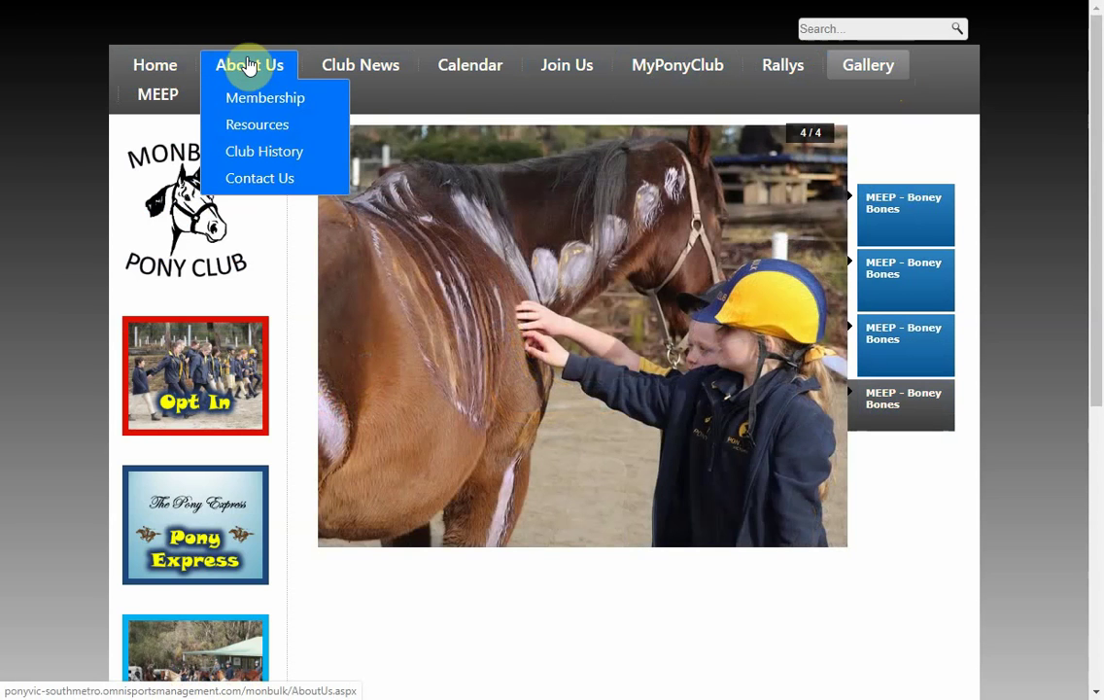
left_click(250, 70)
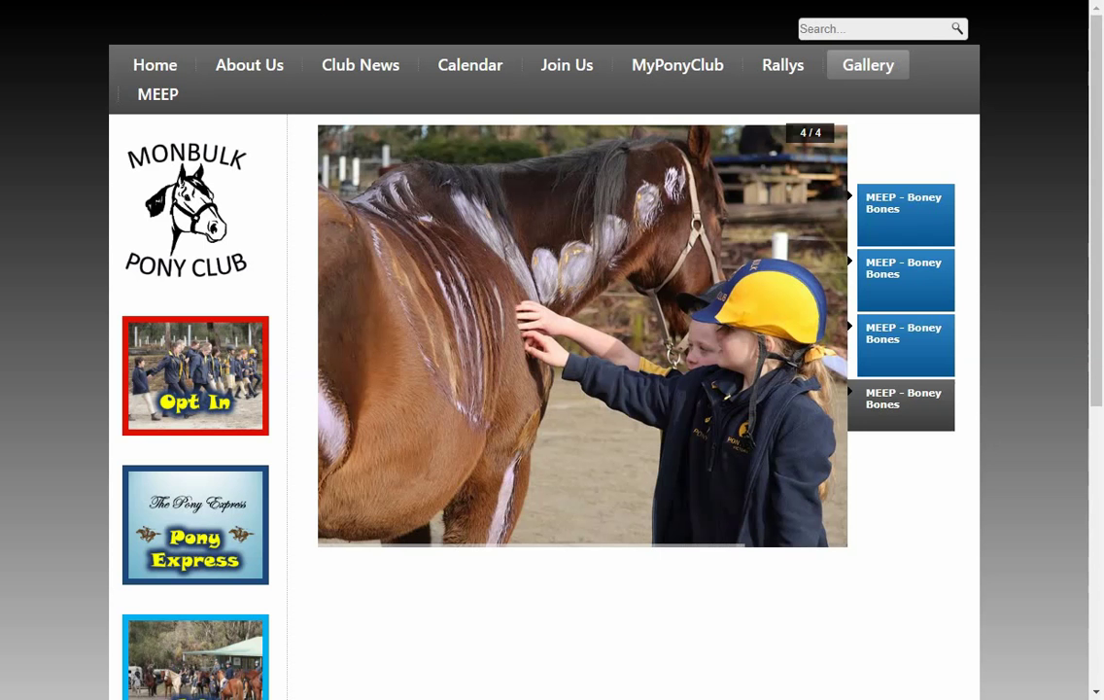
mouse_move(241, 78)
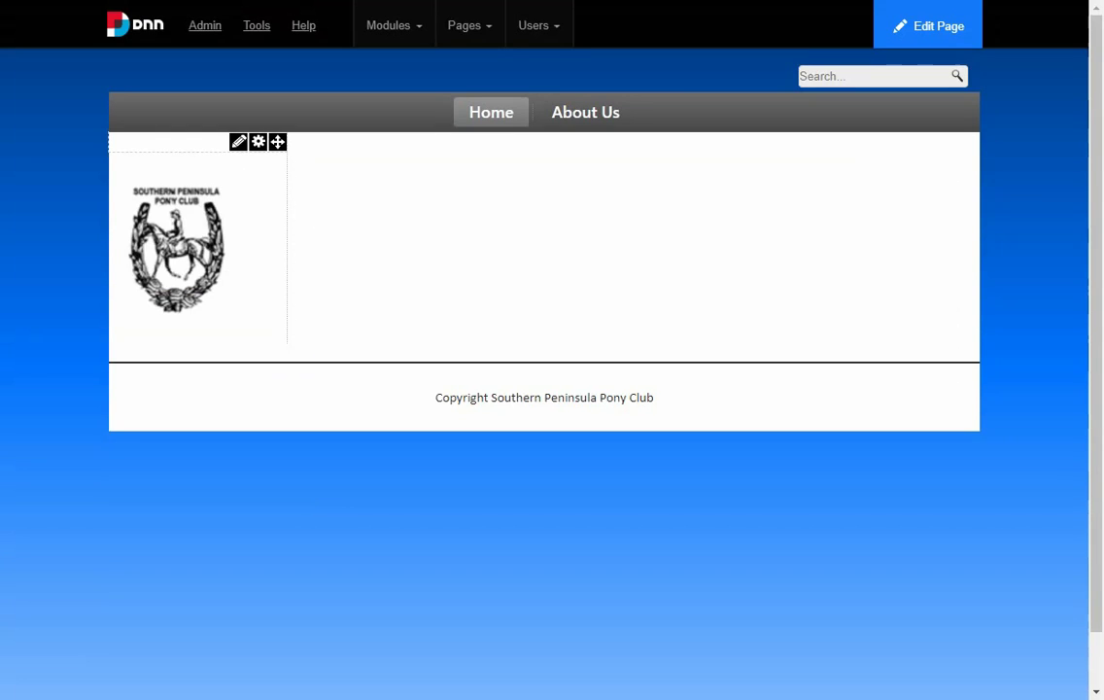
Step: On the Southern Peninsula Pony Club site, go to the Login page and sign in with the account's username and password
left_click(603, 114)
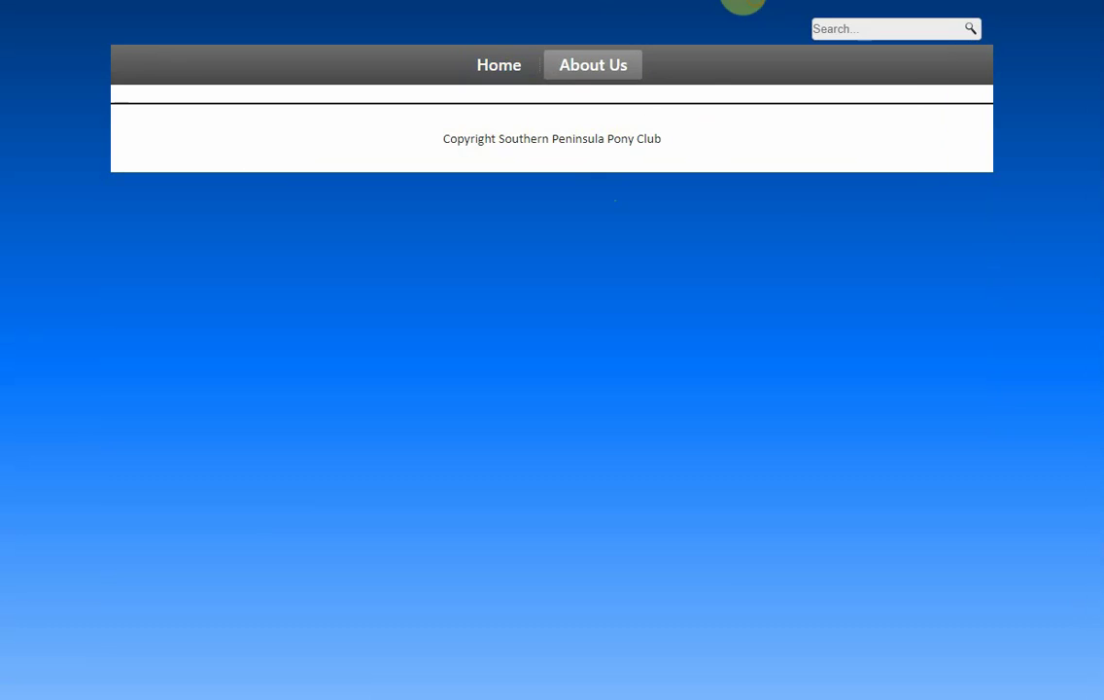
left_click(743, 5)
type("Login")
key("Return")
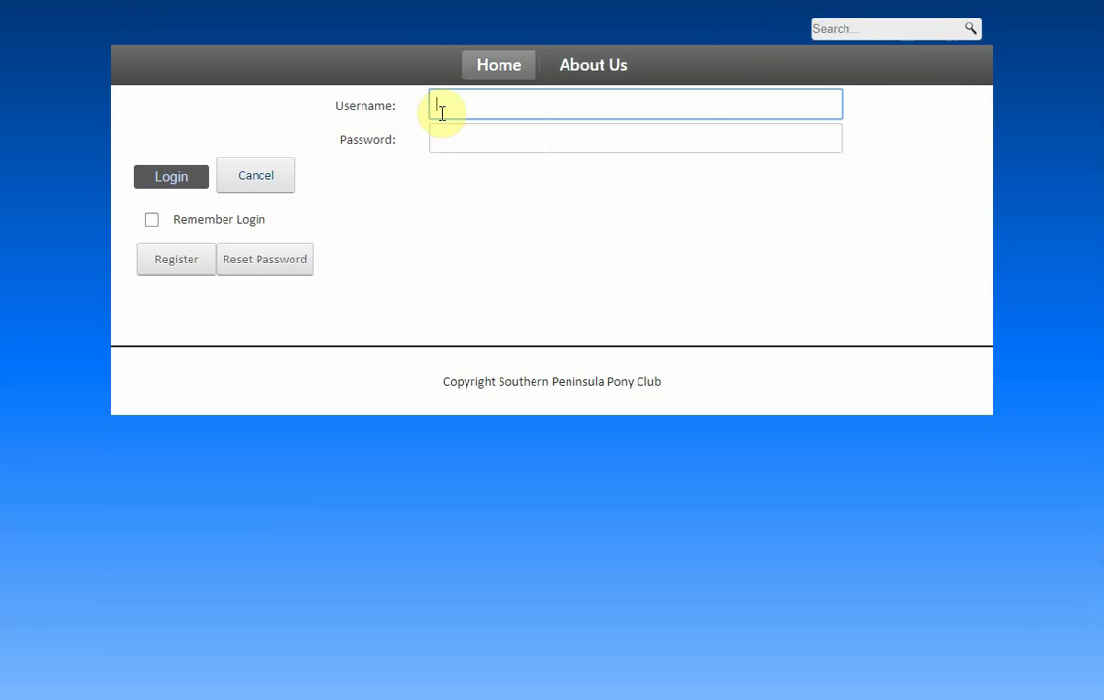
left_click(442, 112)
left_click(495, 148)
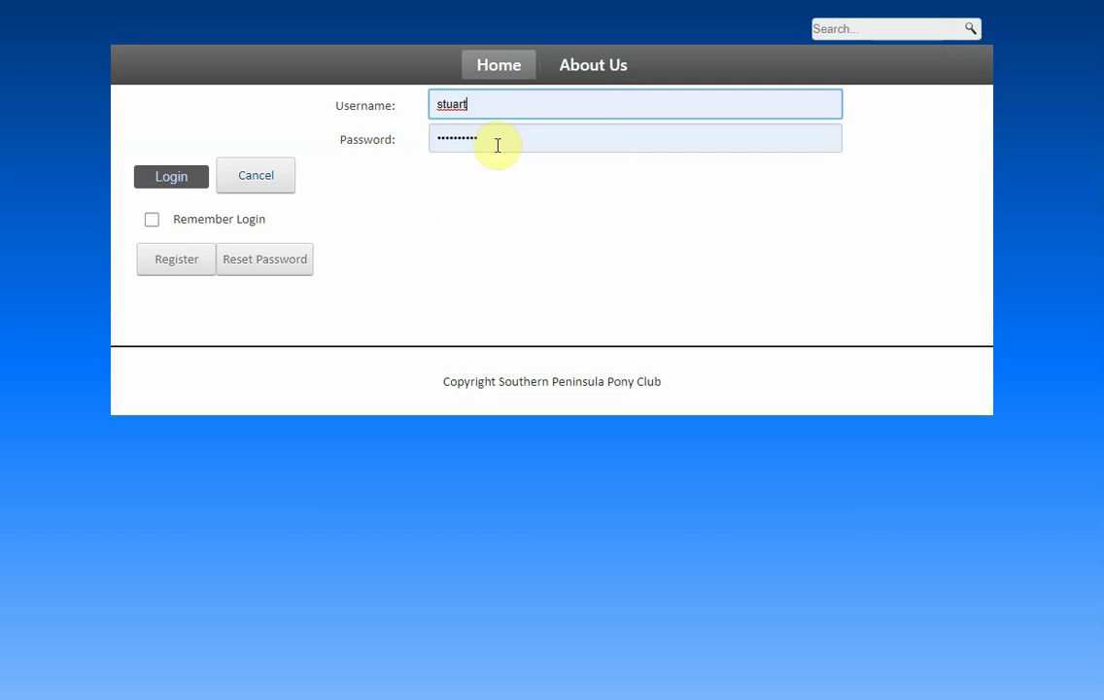
left_click(175, 182)
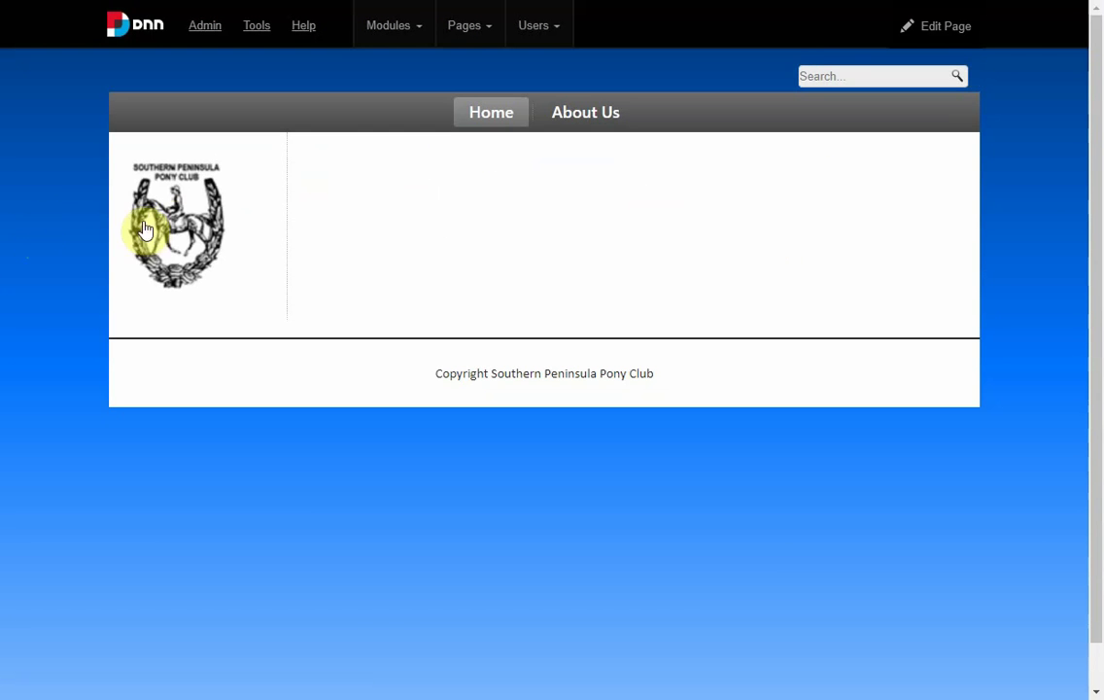
Step: Start a new page from the About Us page, with Membership as both its page name and page title
left_click(586, 115)
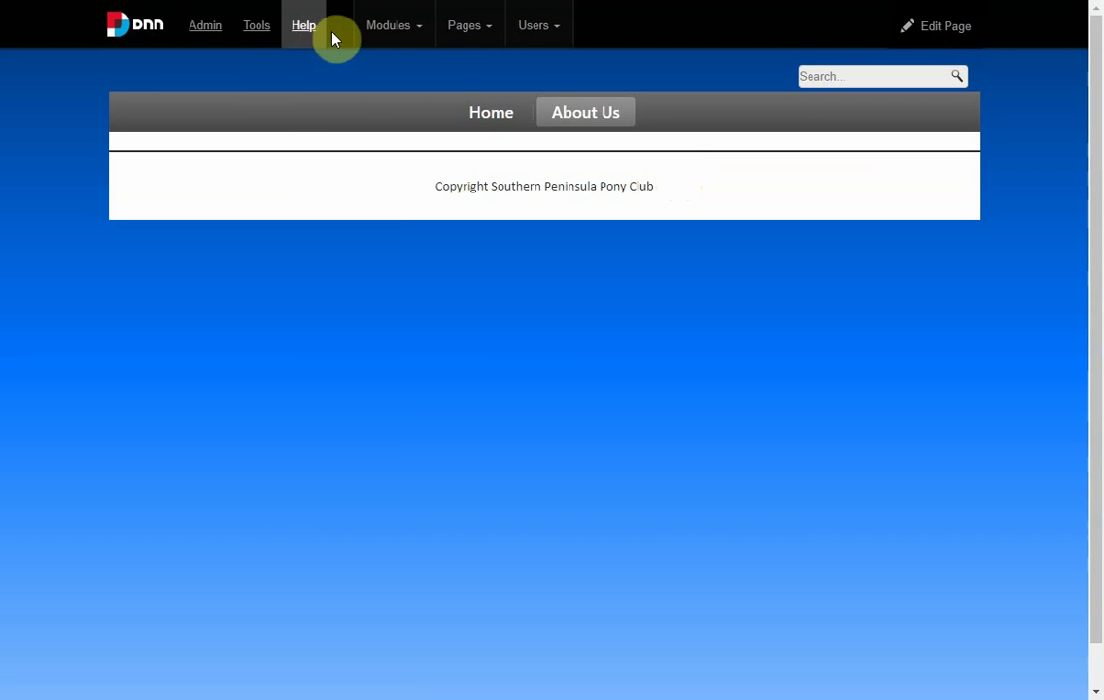
mouse_move(462, 34)
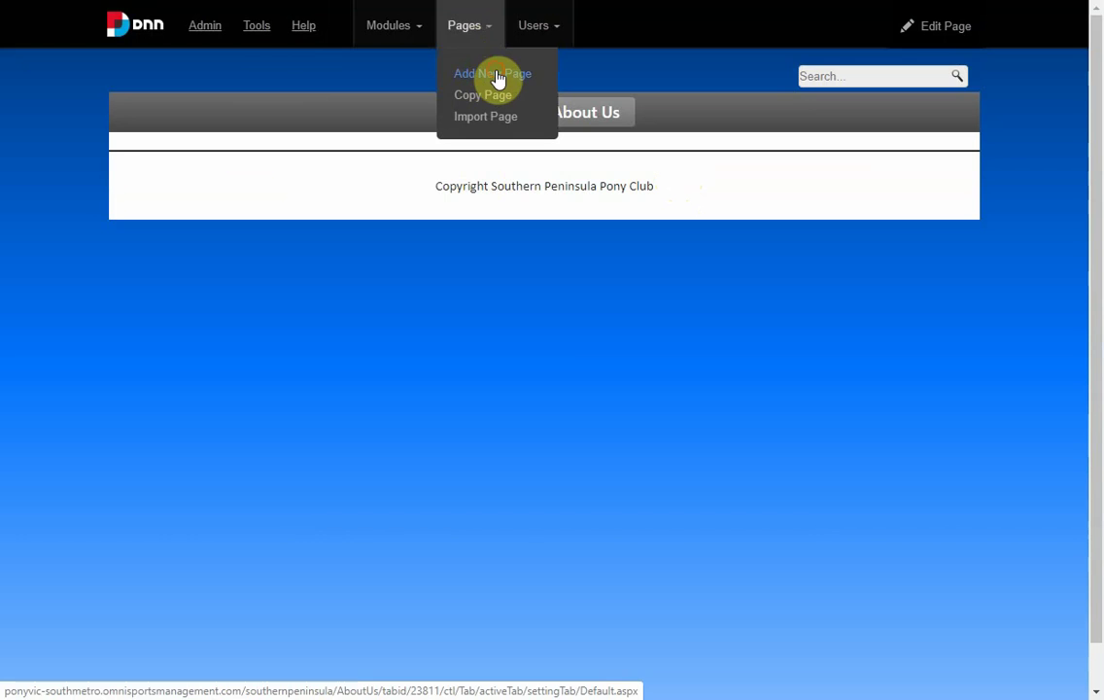
left_click(497, 78)
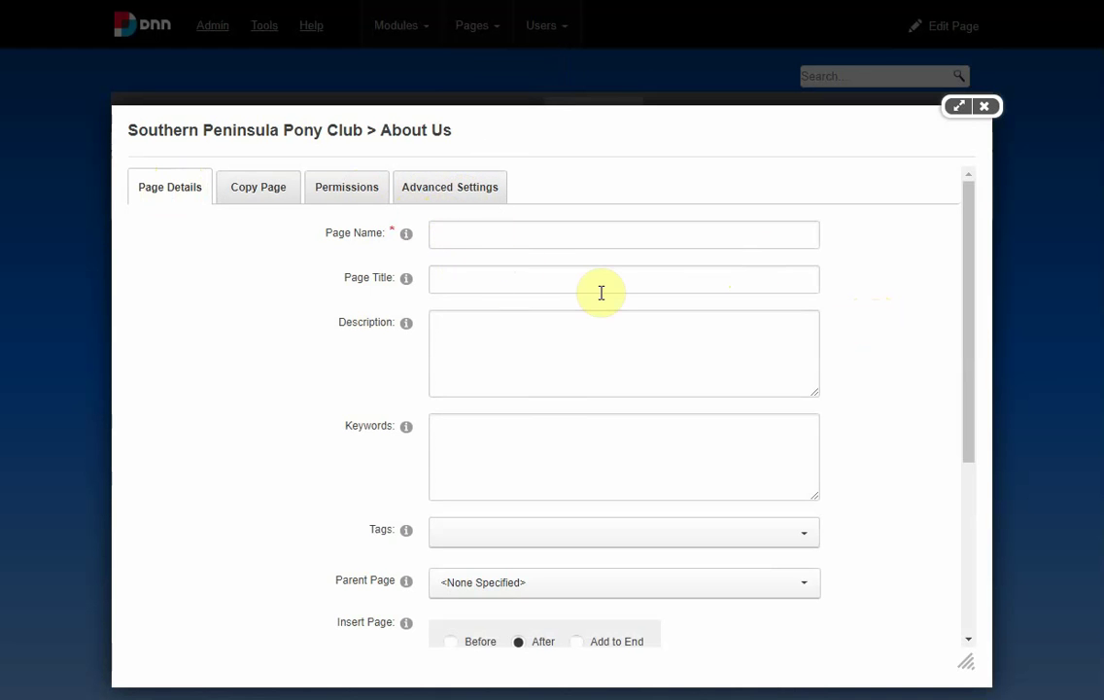
left_click(459, 240)
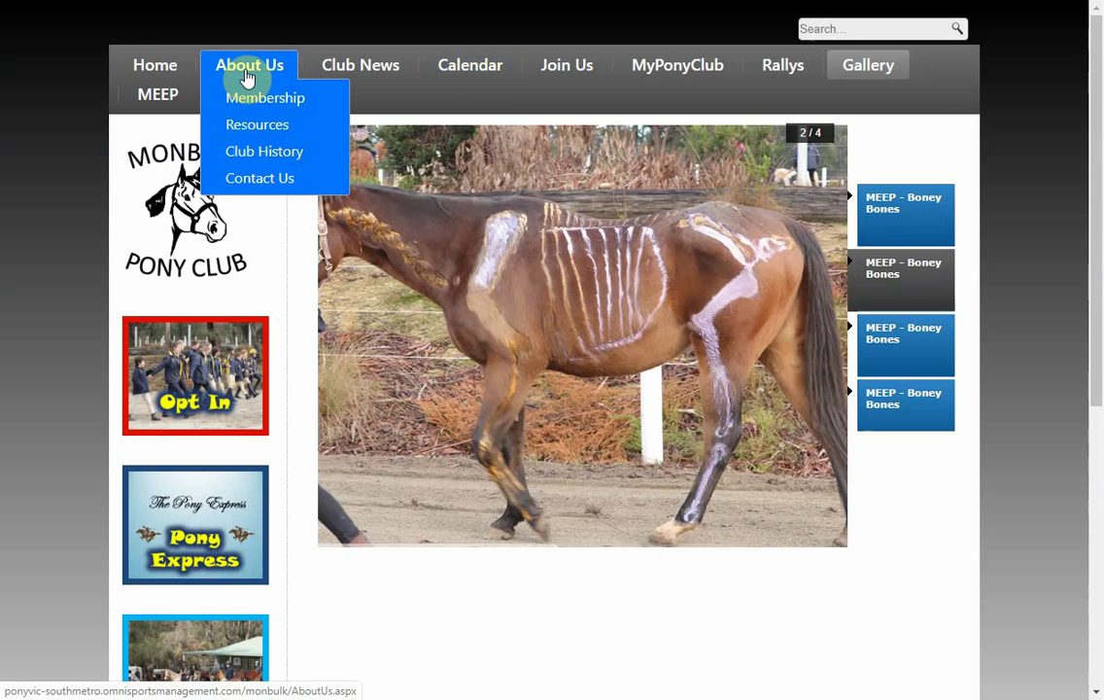
left_click(246, 80)
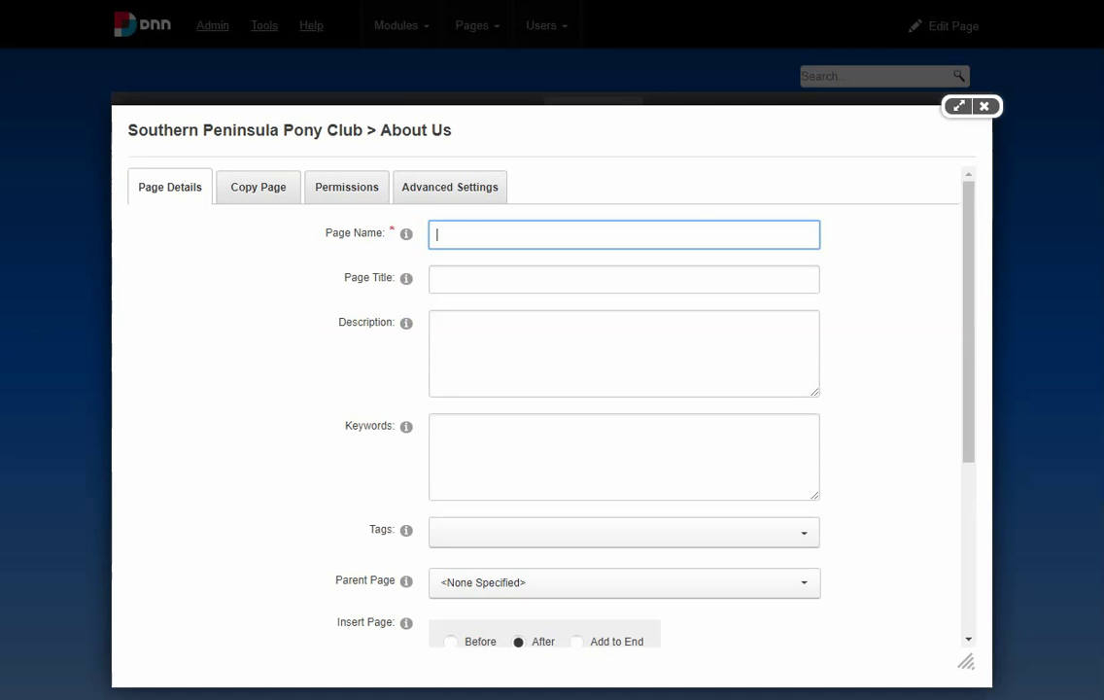
left_click(443, 236)
type("Membership")
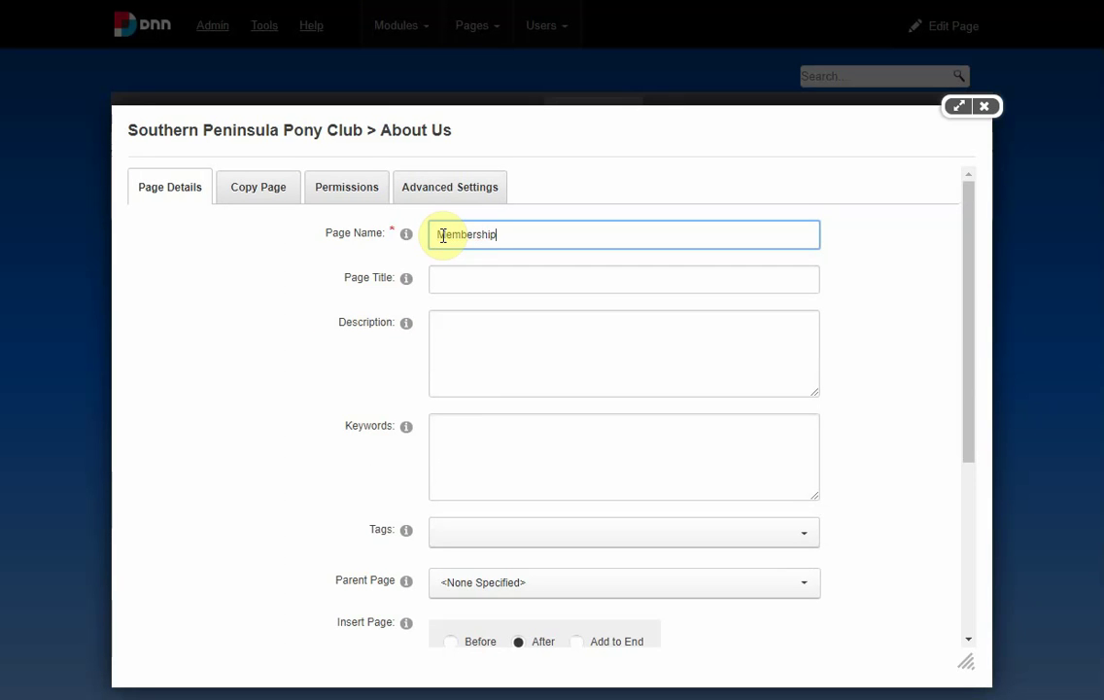
left_click(443, 280)
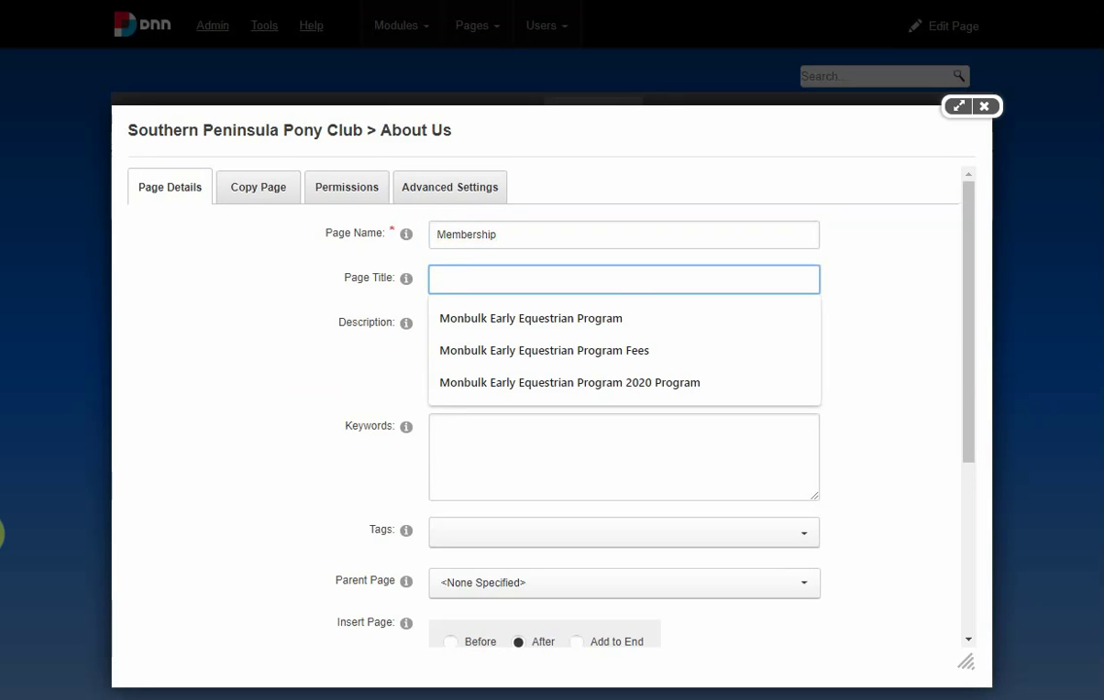
type("Membership")
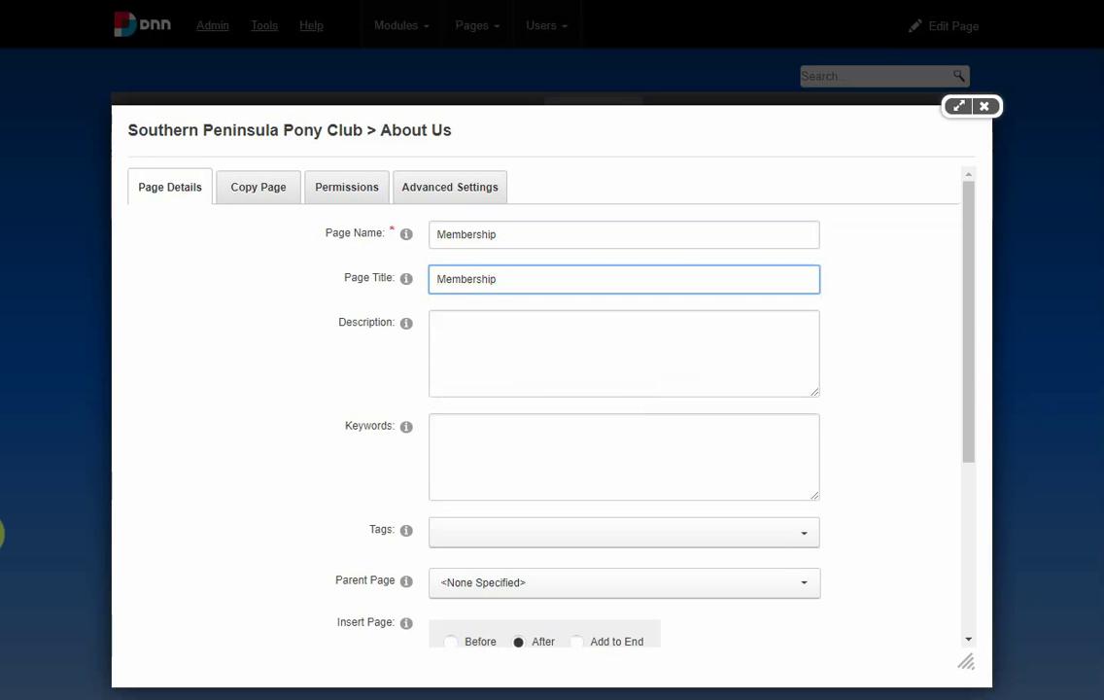
Step: Examine the available parent pages and the insert position, template and menu options for the new Membership page
scroll(510, 415, "down", 1)
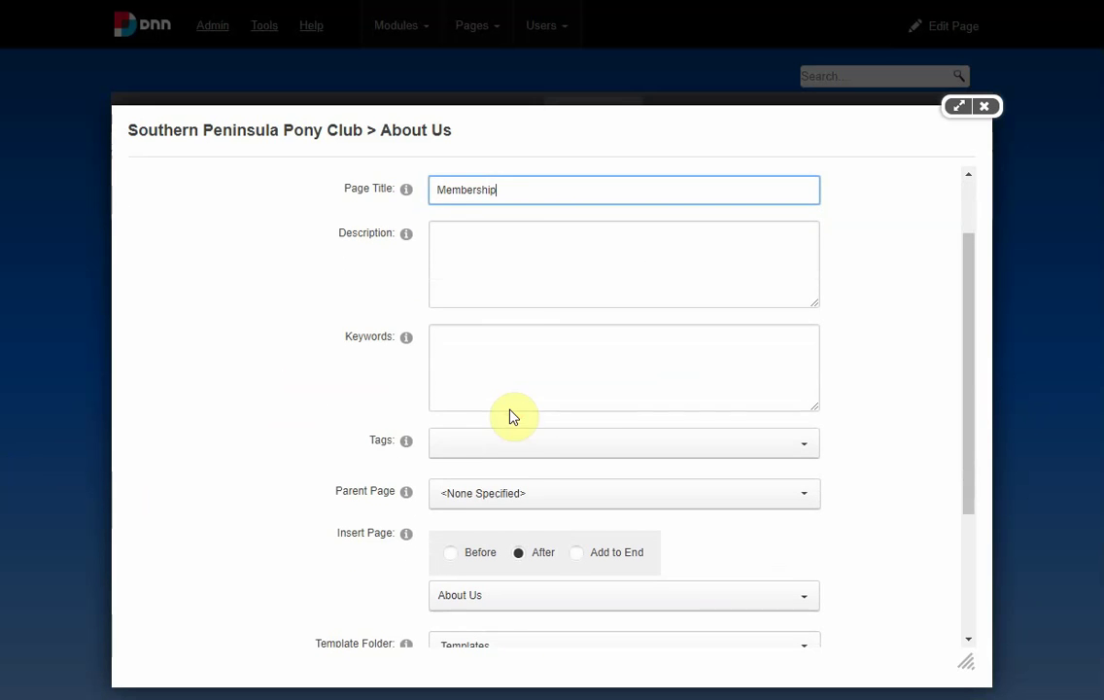
left_click(521, 495)
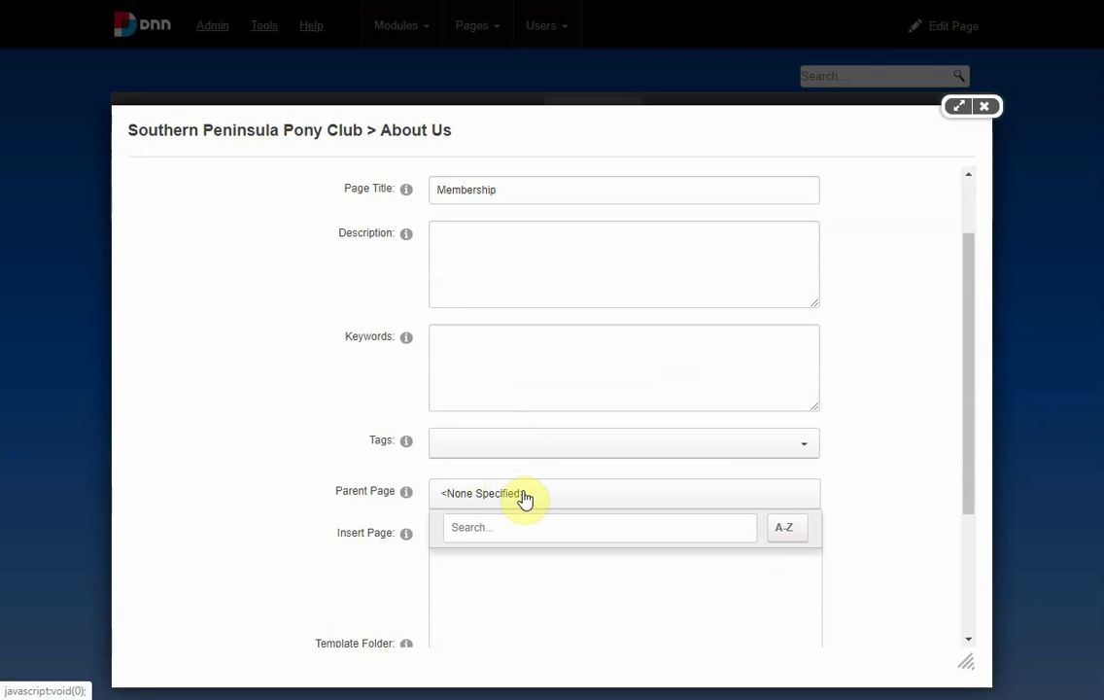
scroll(533, 496, "down", 1)
scroll(530, 493, "down", 1)
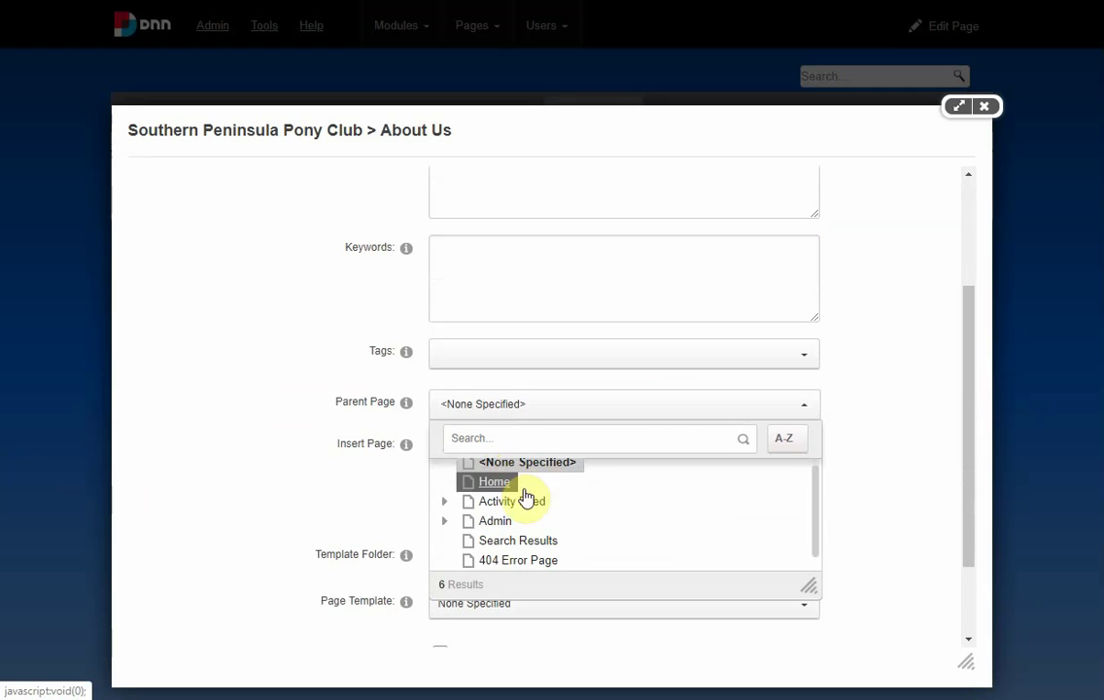
left_click(858, 580)
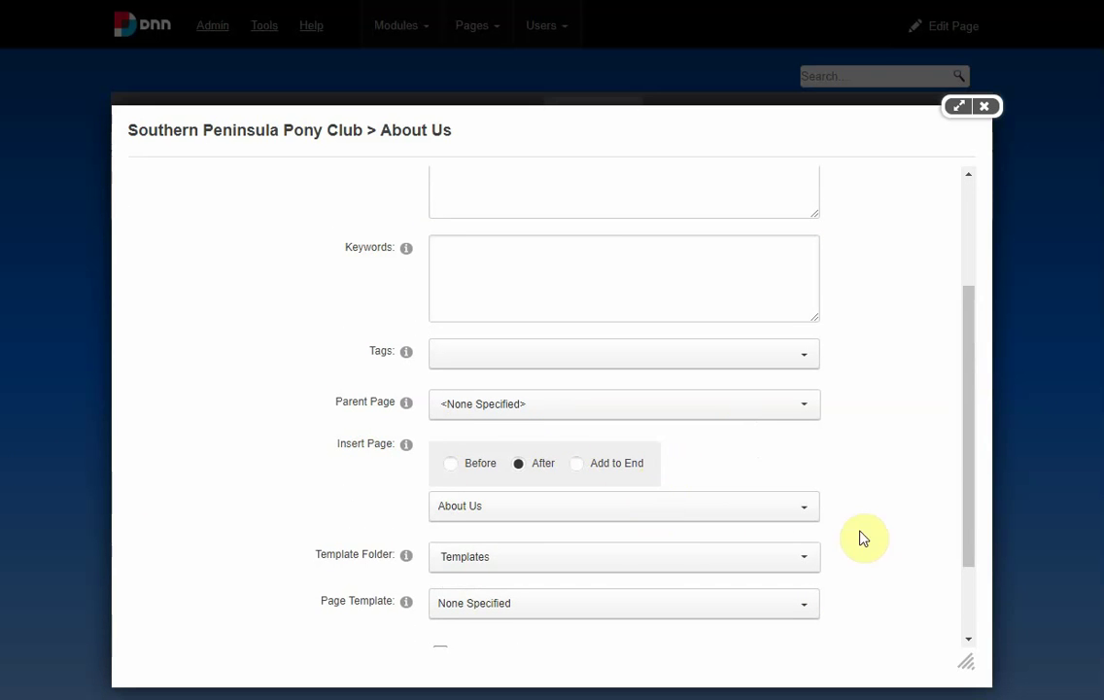
scroll(830, 554, "down", 2)
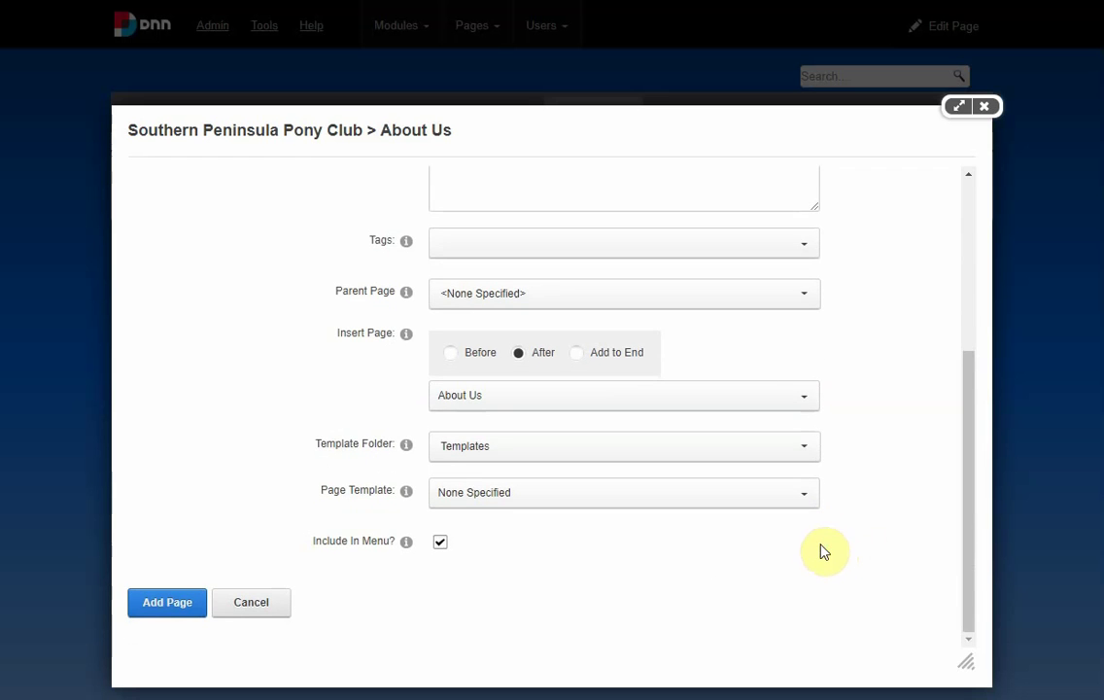
scroll(446, 503, "up", 3)
scroll(446, 503, "up", 3)
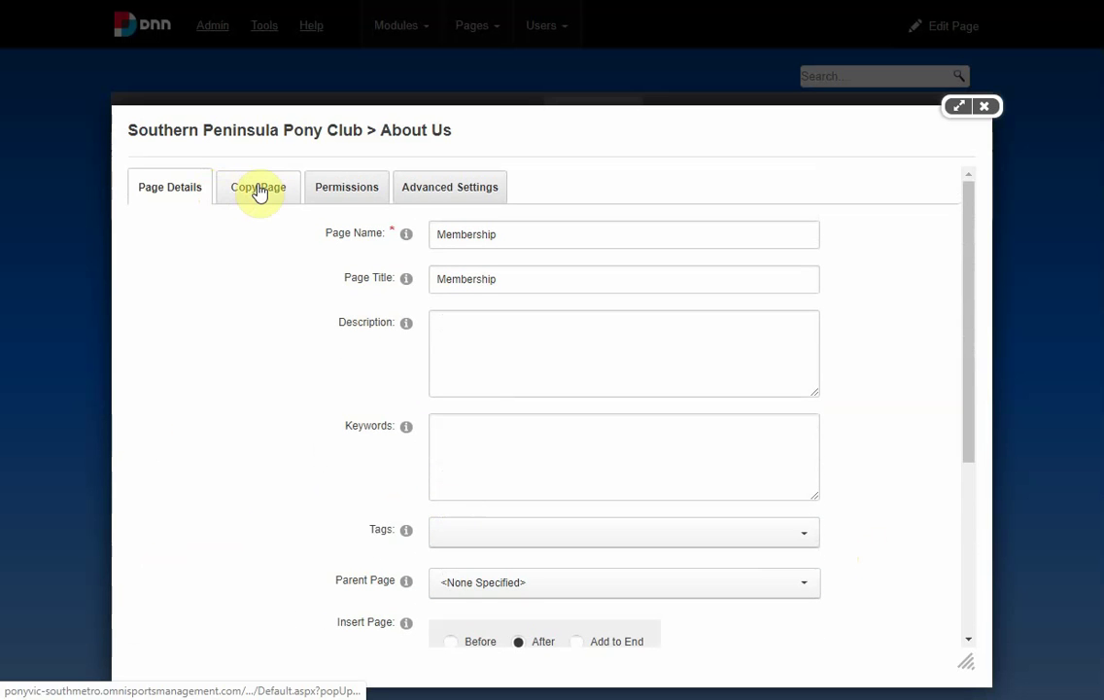
Step: In the new page's permissions, grant All Users only View Page, clearing Add, Add Content, Copy, Delete, Export, Import and Manage Settings
left_click(378, 193)
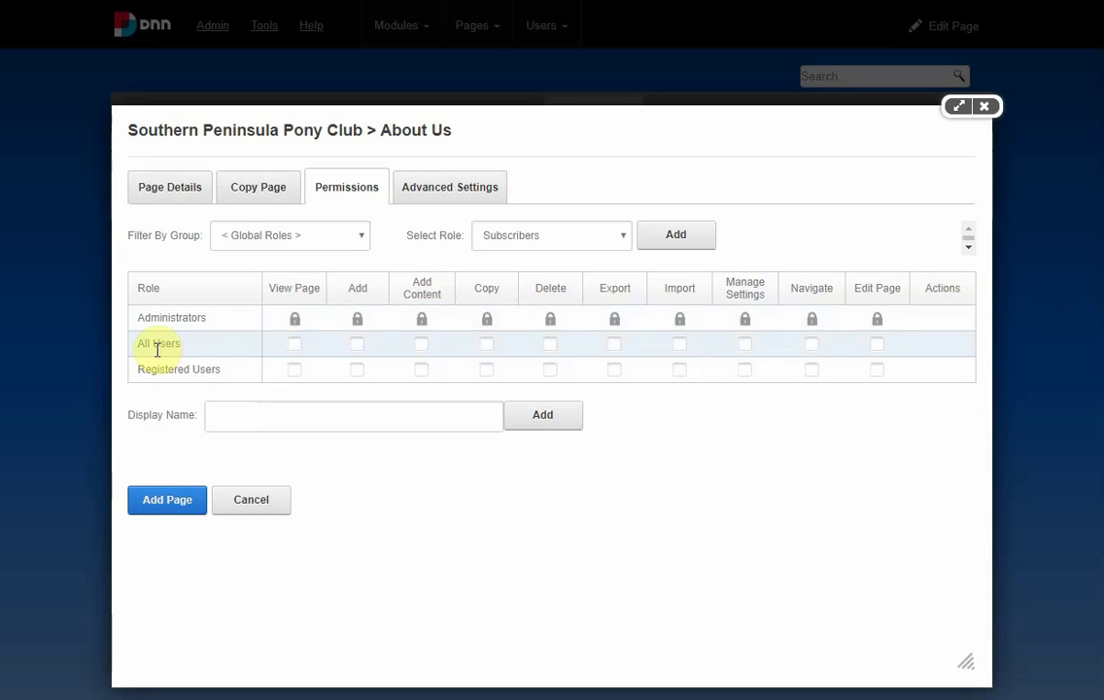
left_click_drag(176, 343, 113, 343)
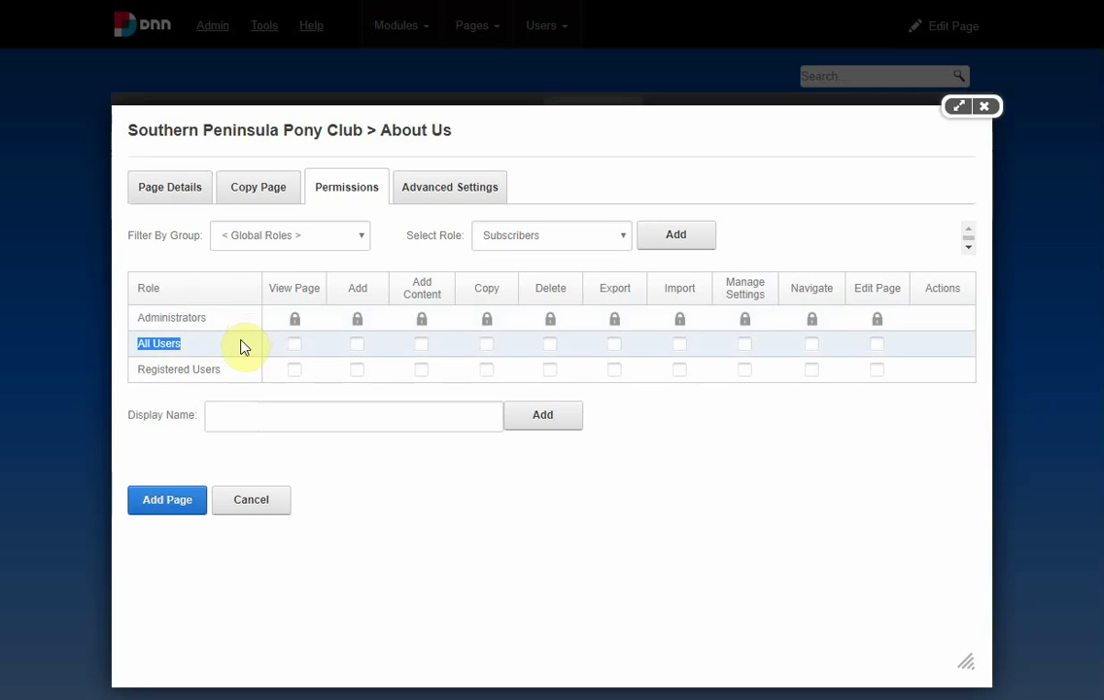
left_click(295, 345)
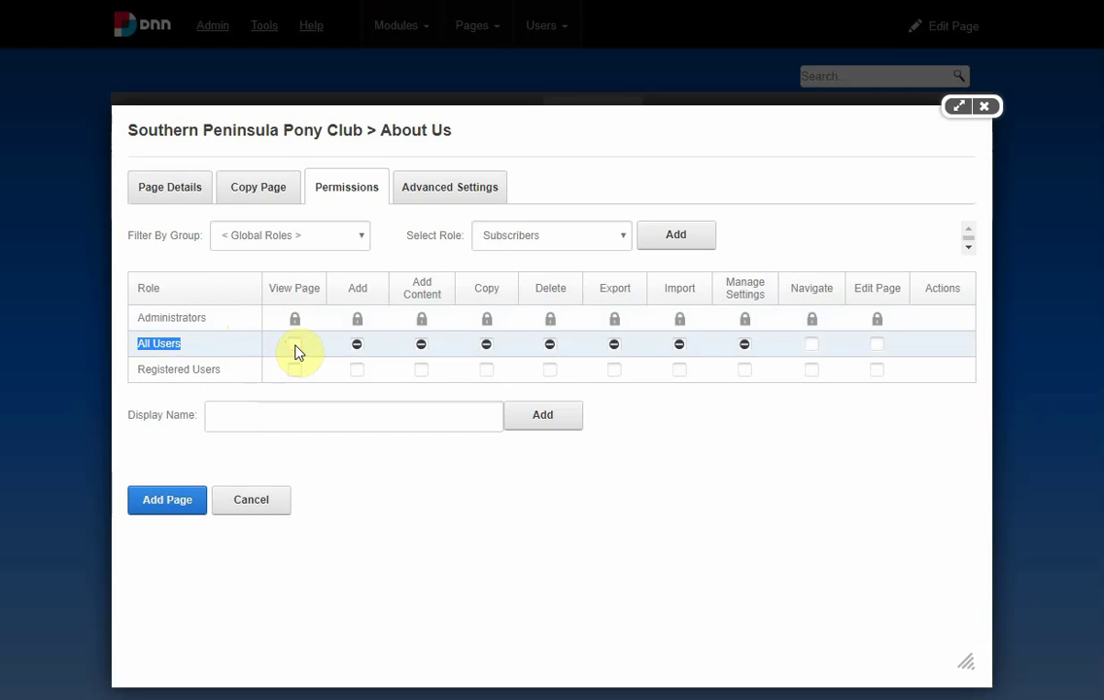
left_click(357, 345)
left_click(421, 345)
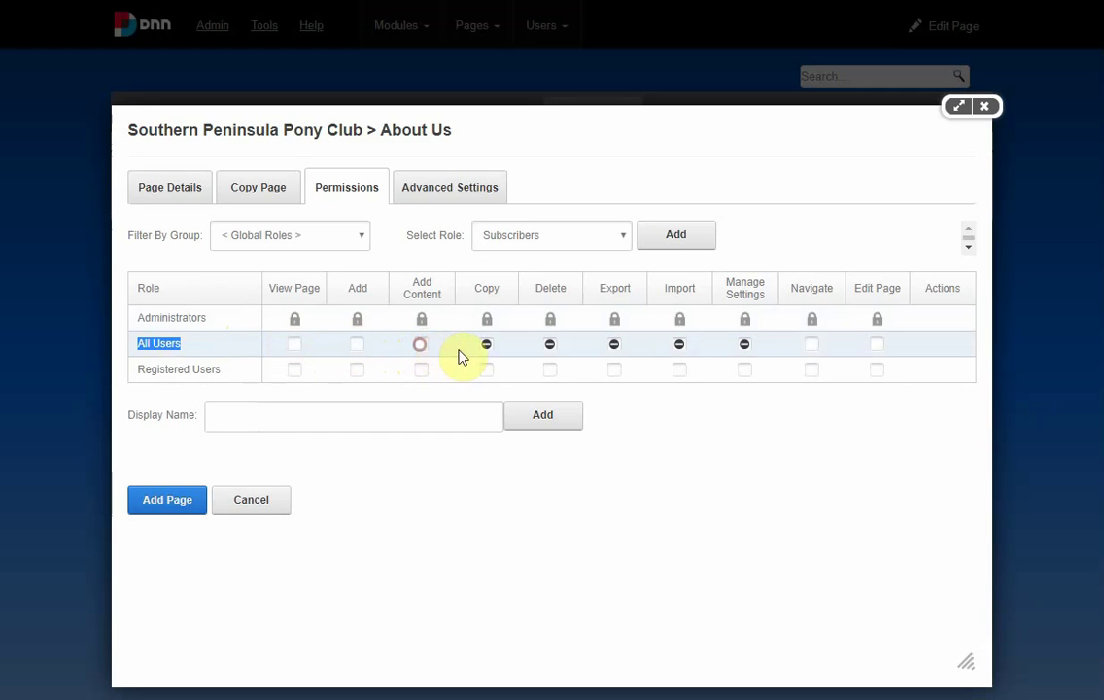
left_click(486, 345)
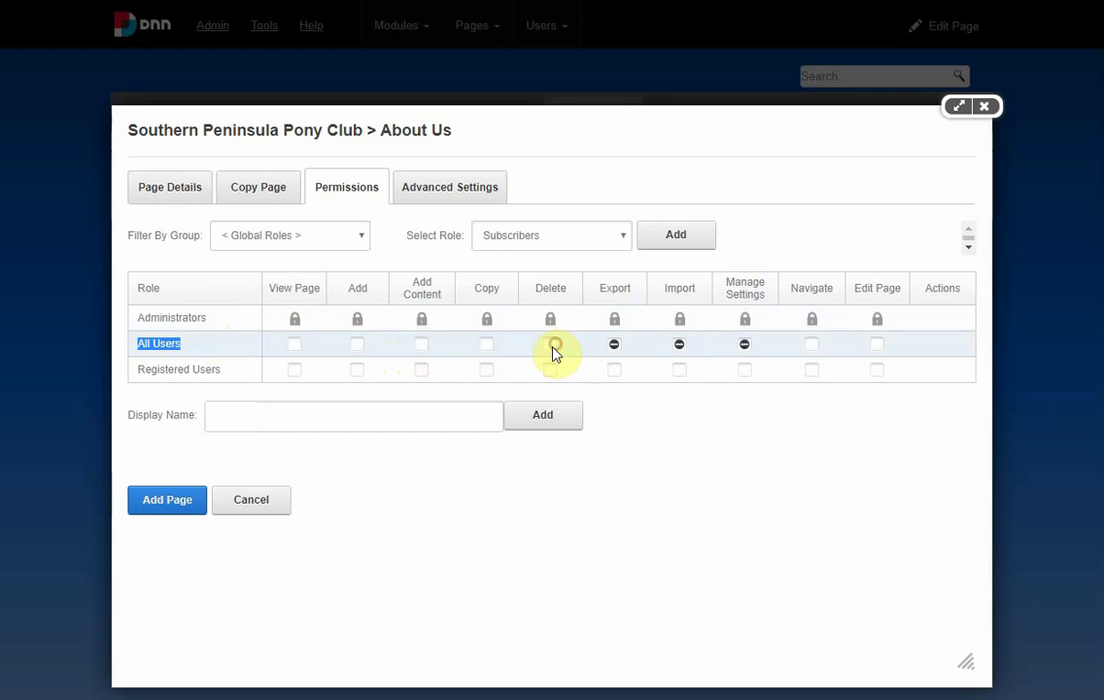
left_click(614, 345)
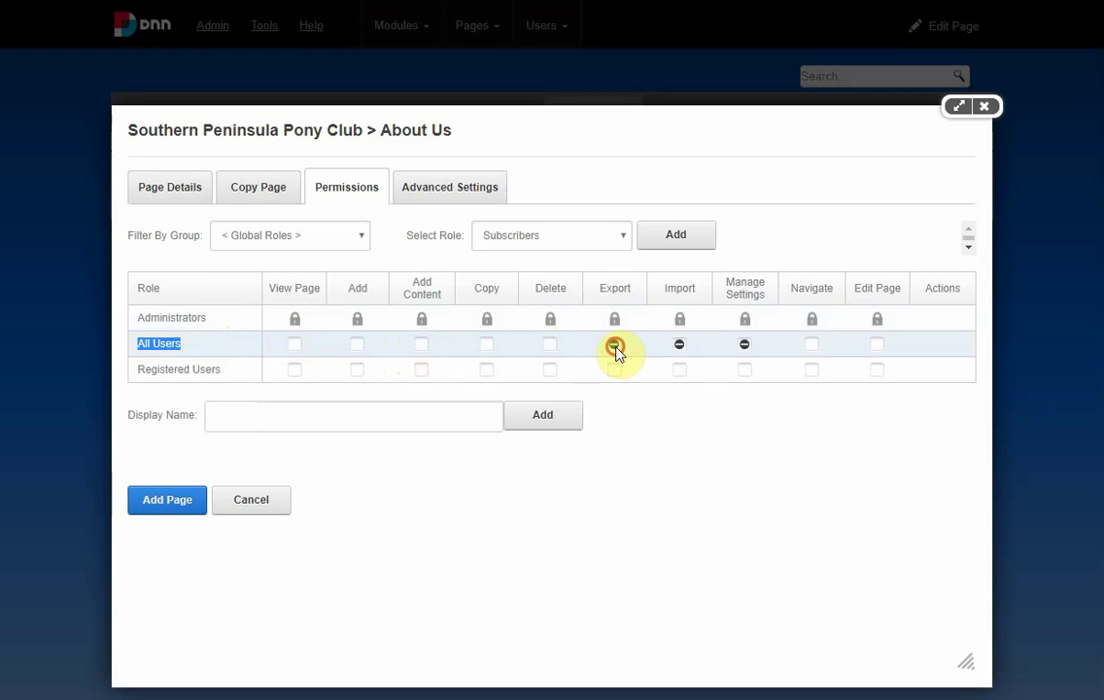
left_click(680, 346)
left_click(744, 345)
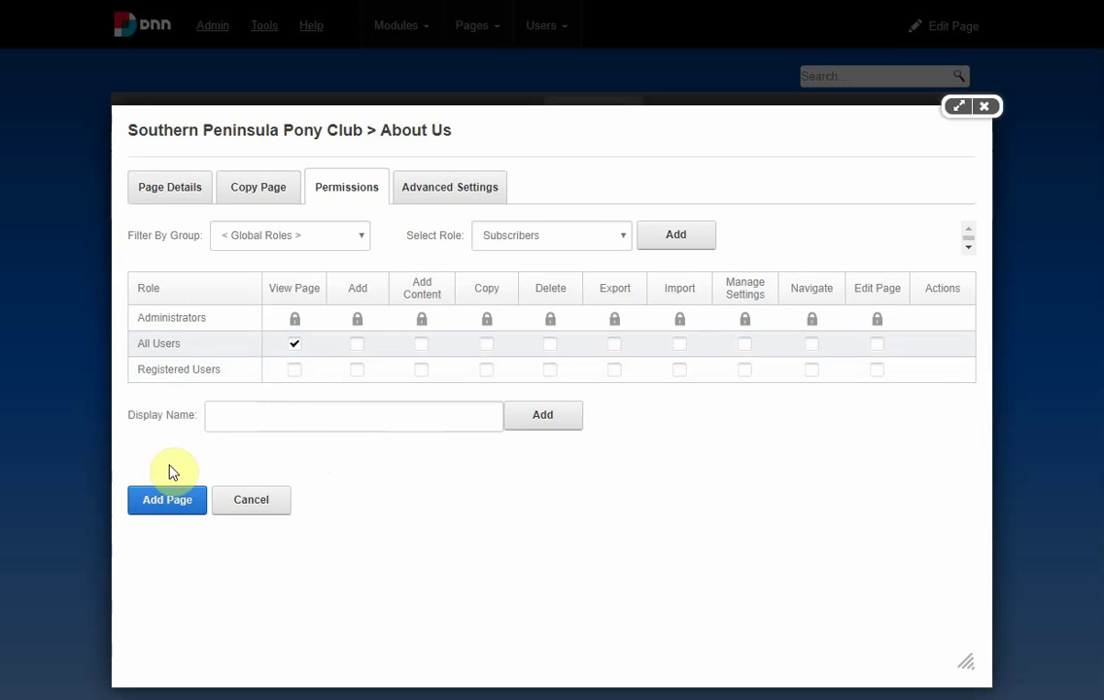
Step: Create the Membership page with these settings and open it from the site's navigation
left_click(175, 500)
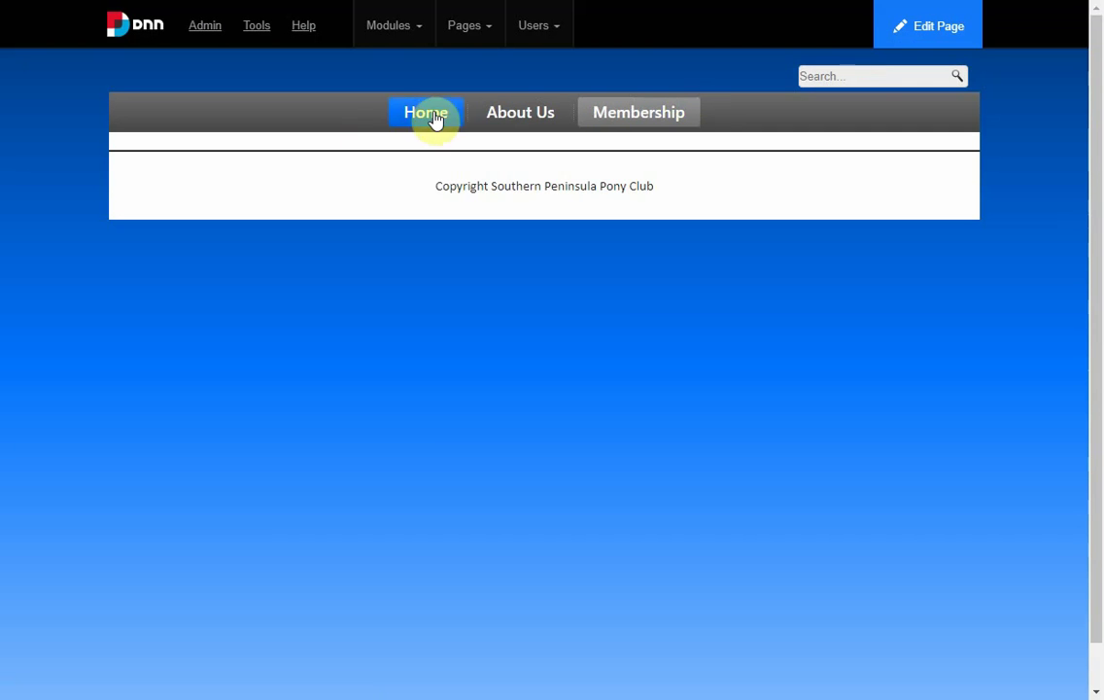
left_click(649, 119)
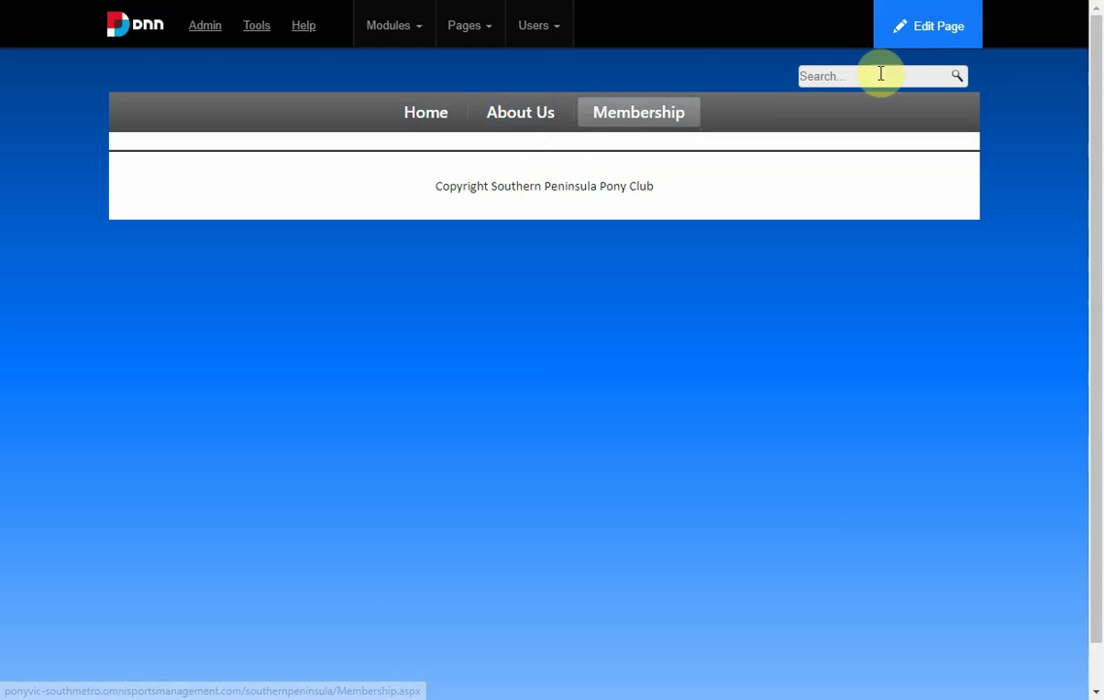
mouse_move(921, 41)
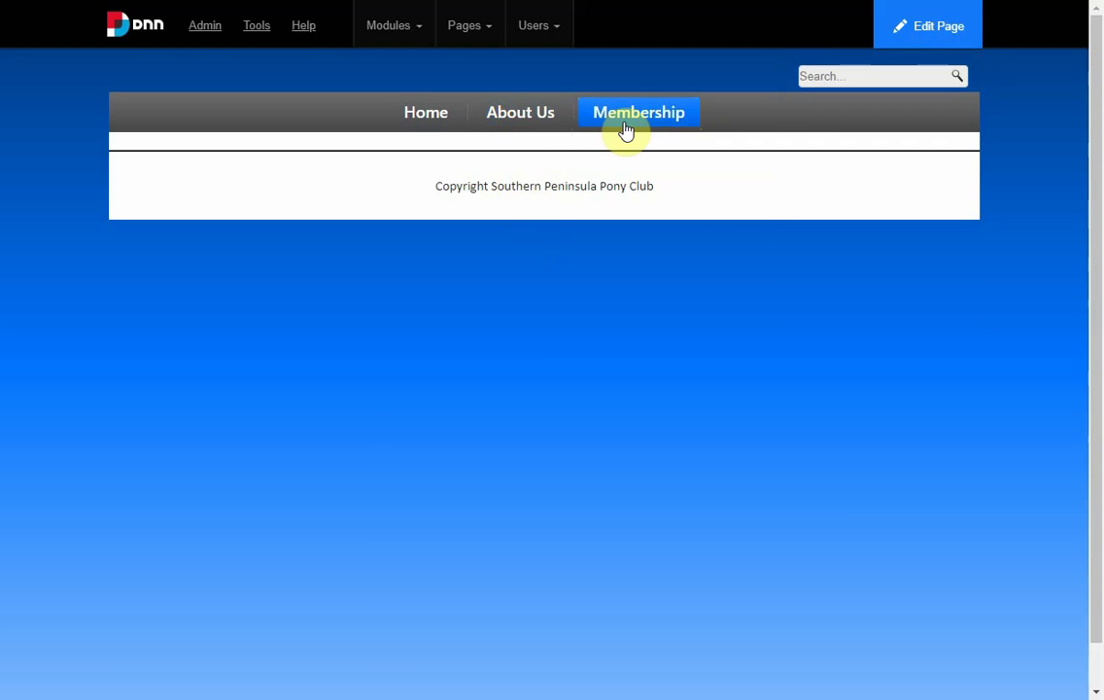
left_click(627, 125)
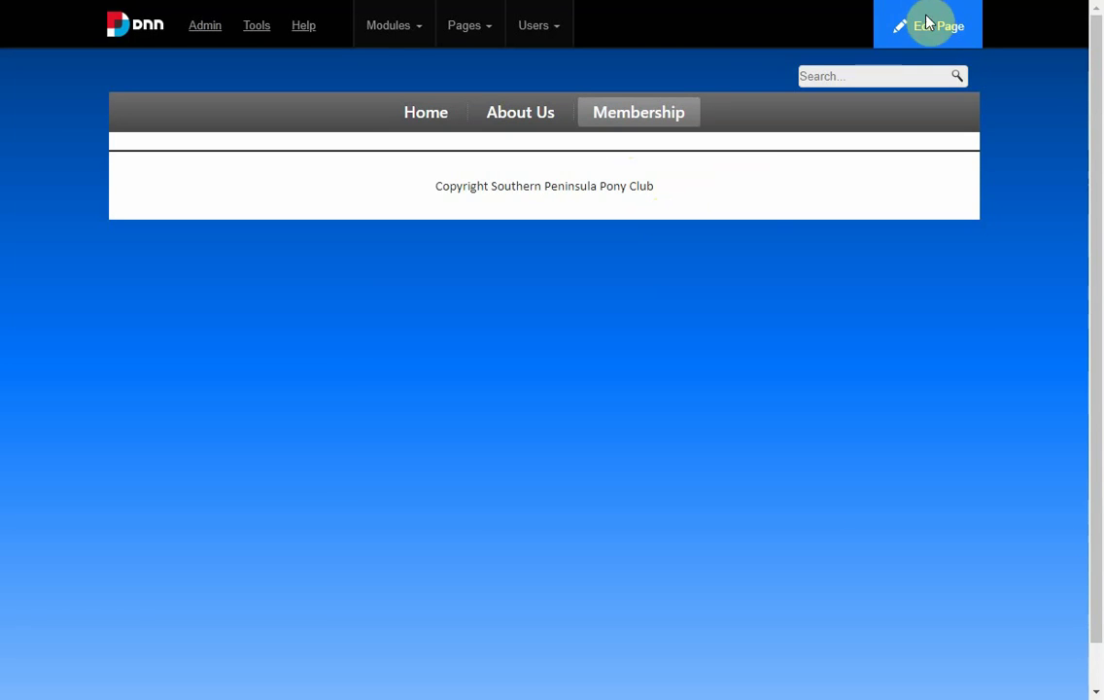
mouse_move(932, 31)
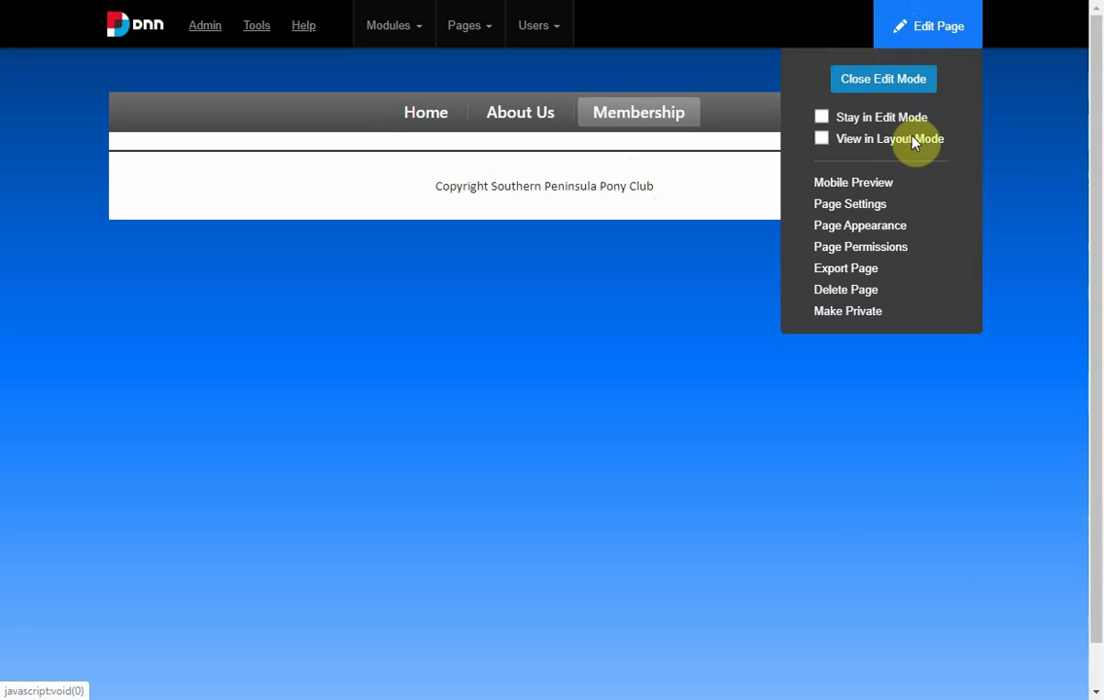
left_click(870, 208)
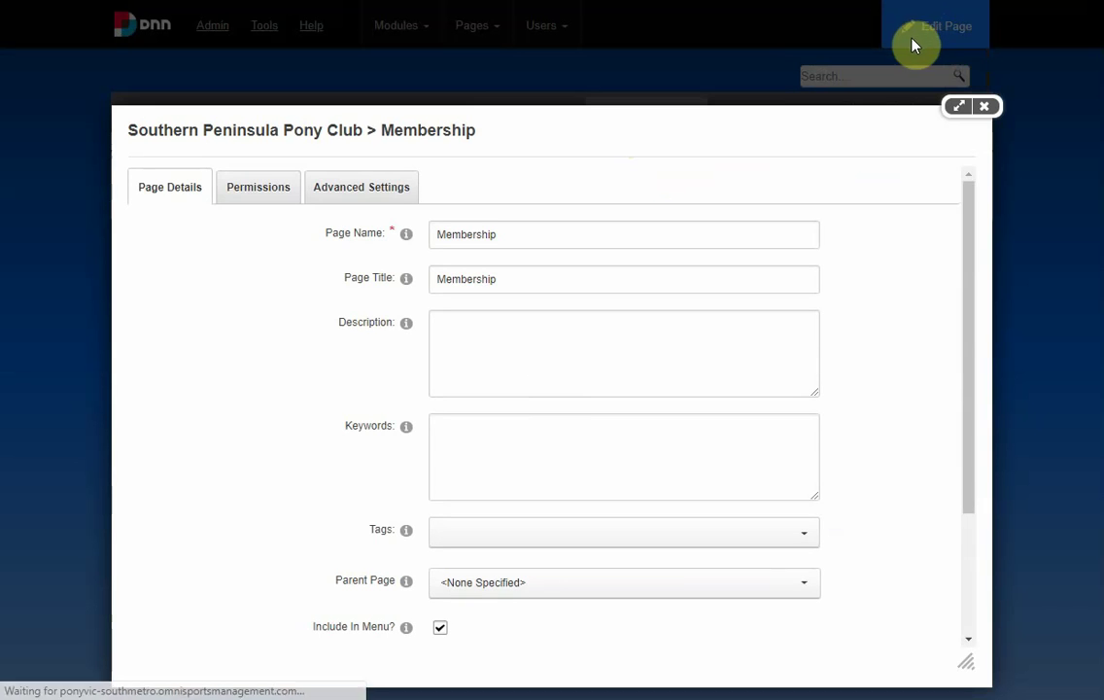
left_click(984, 105)
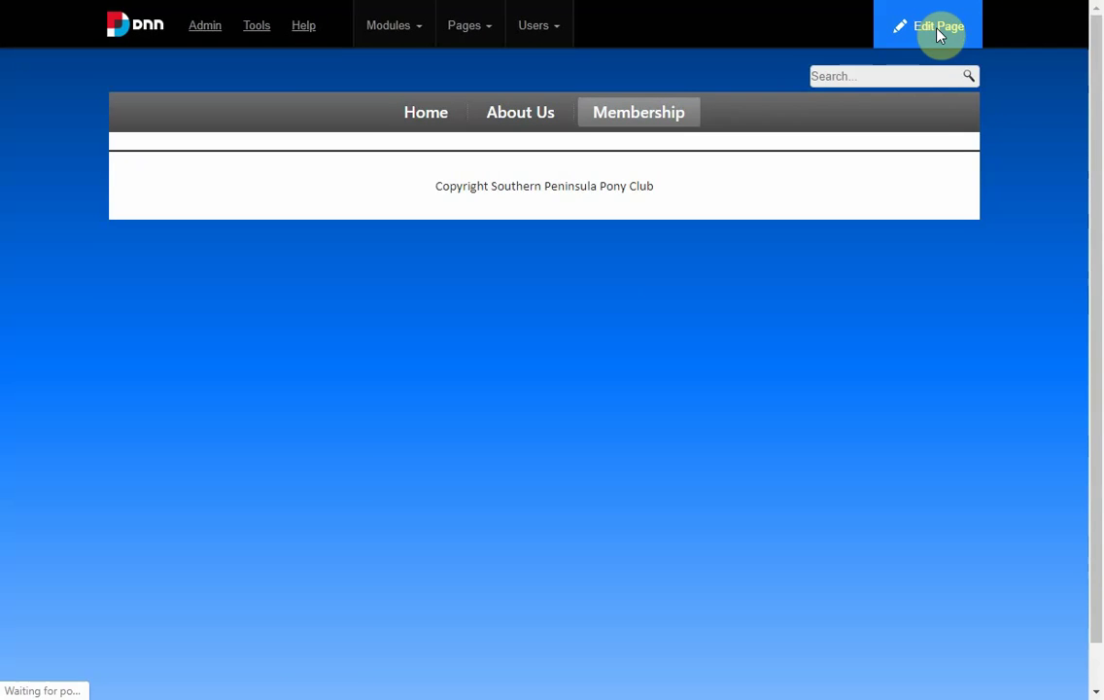
Step: In the Membership page's settings, set the parent page to About Us and update the page
mouse_move(941, 32)
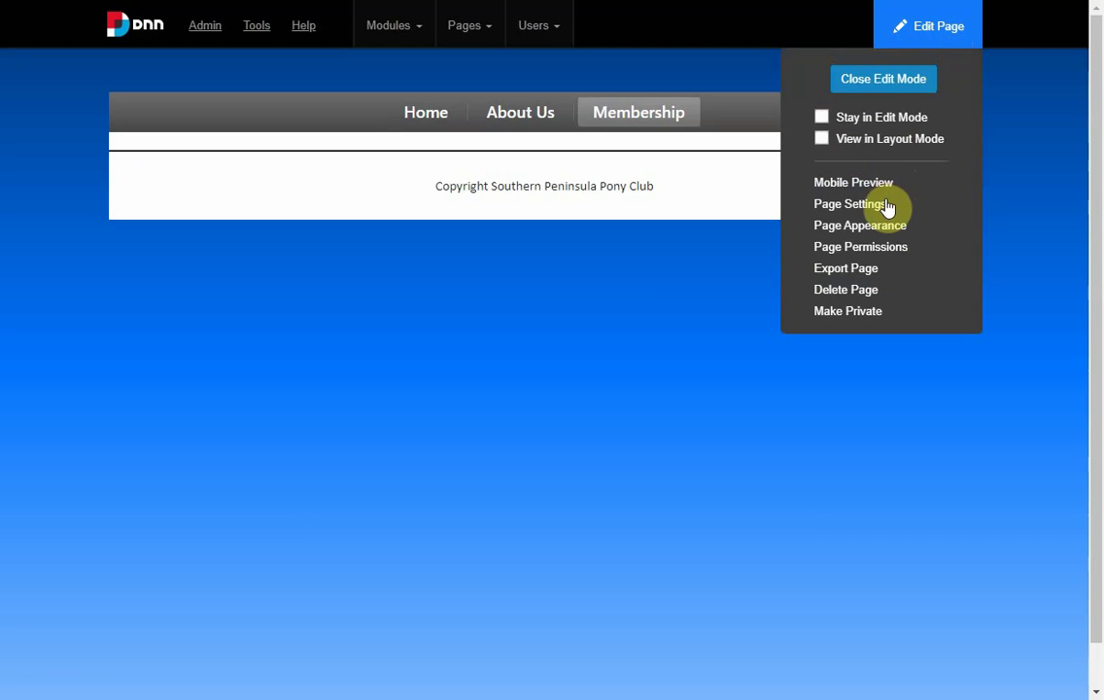
left_click(885, 206)
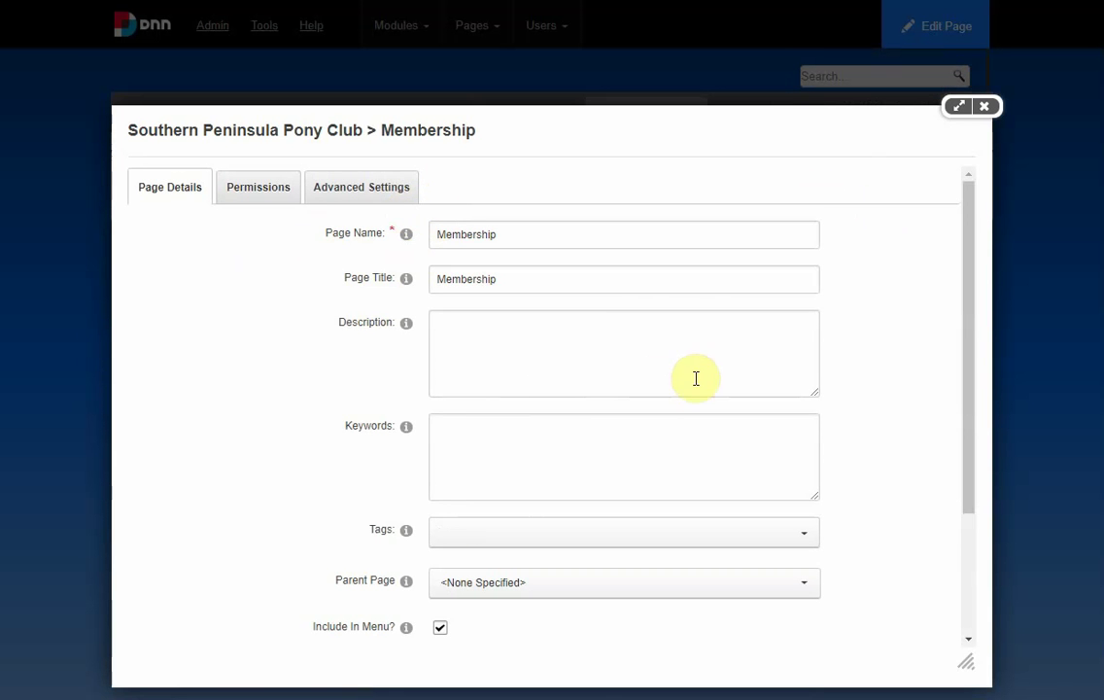
scroll(710, 438, "down", 3)
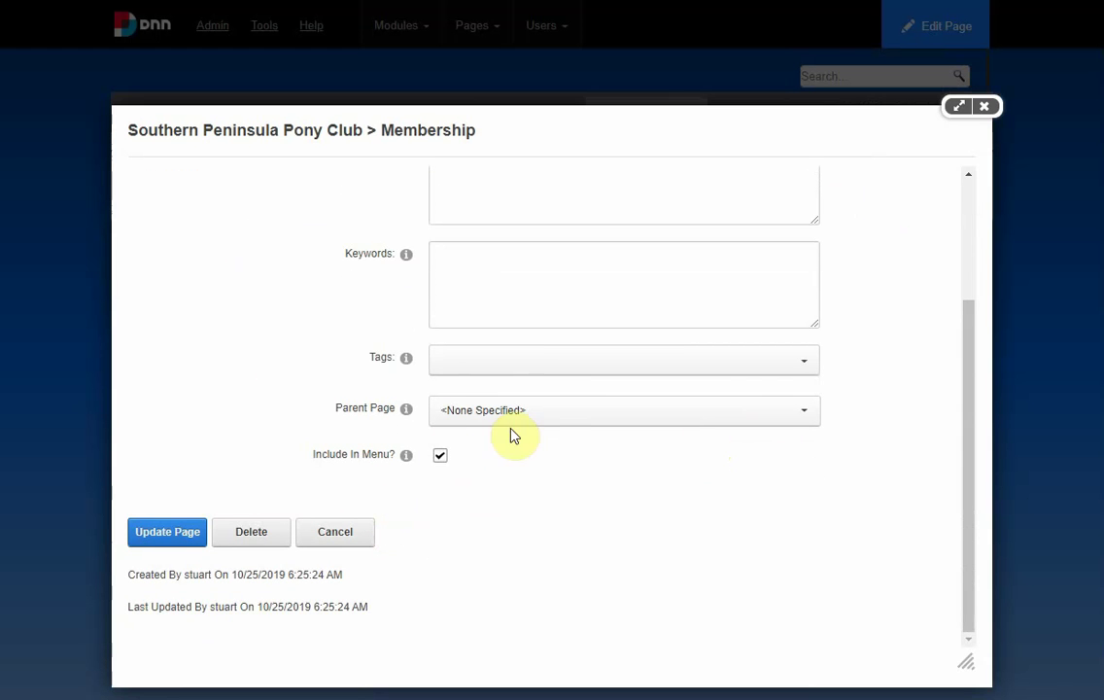
left_click(538, 414)
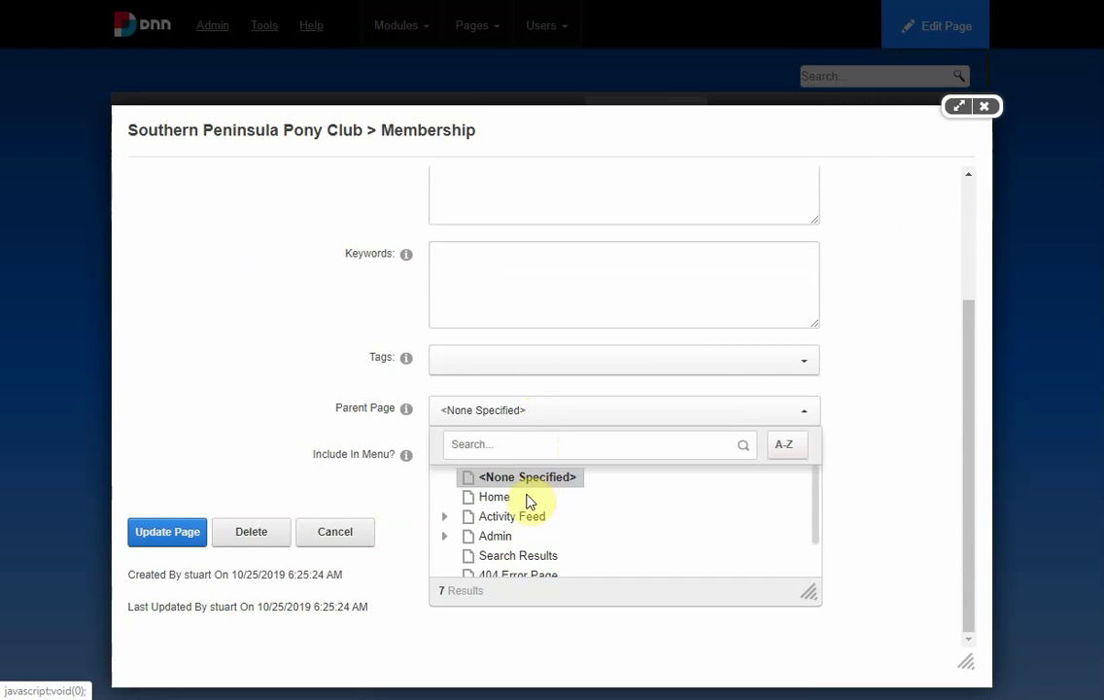
scroll(588, 533, "down", 2)
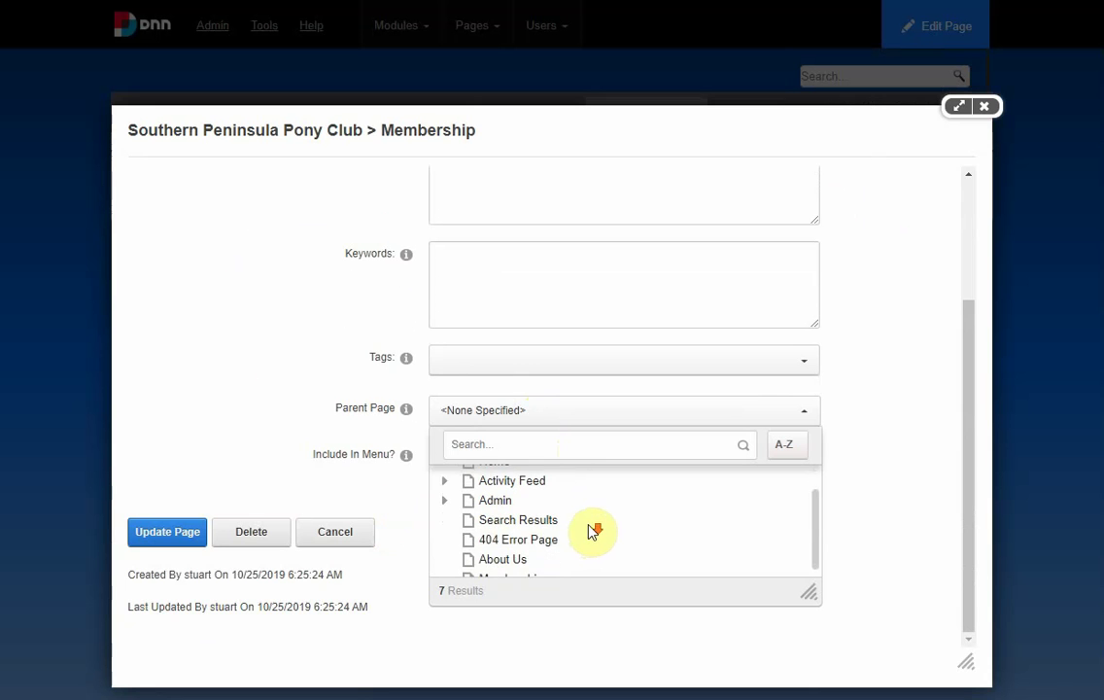
scroll(584, 534, "down", 1)
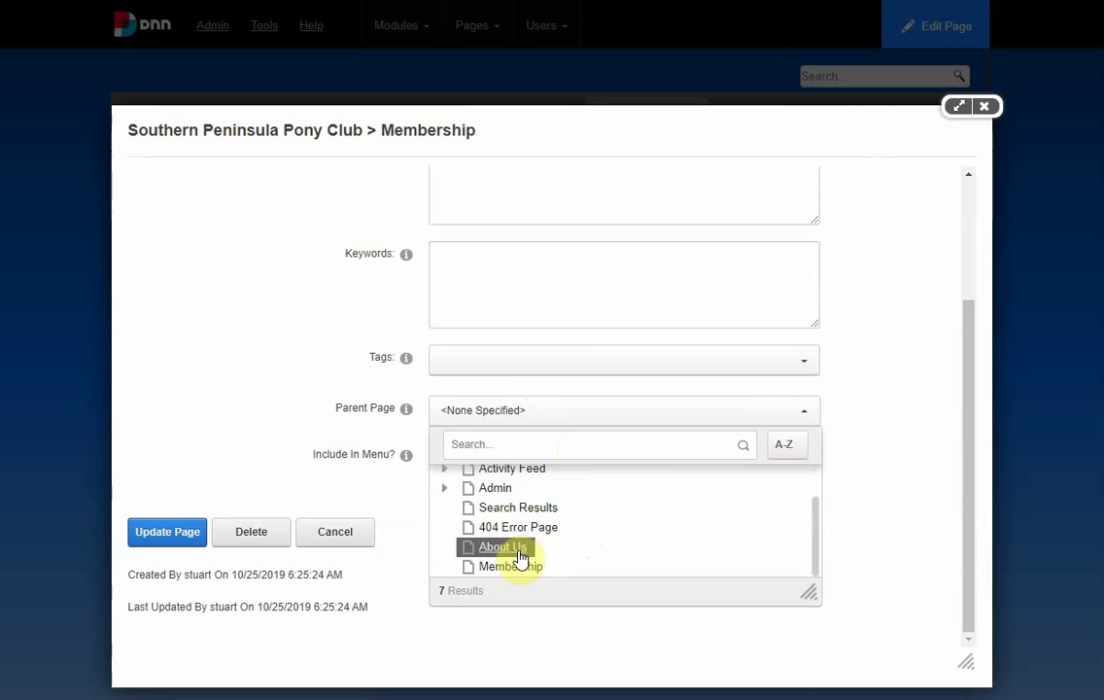
left_click(526, 556)
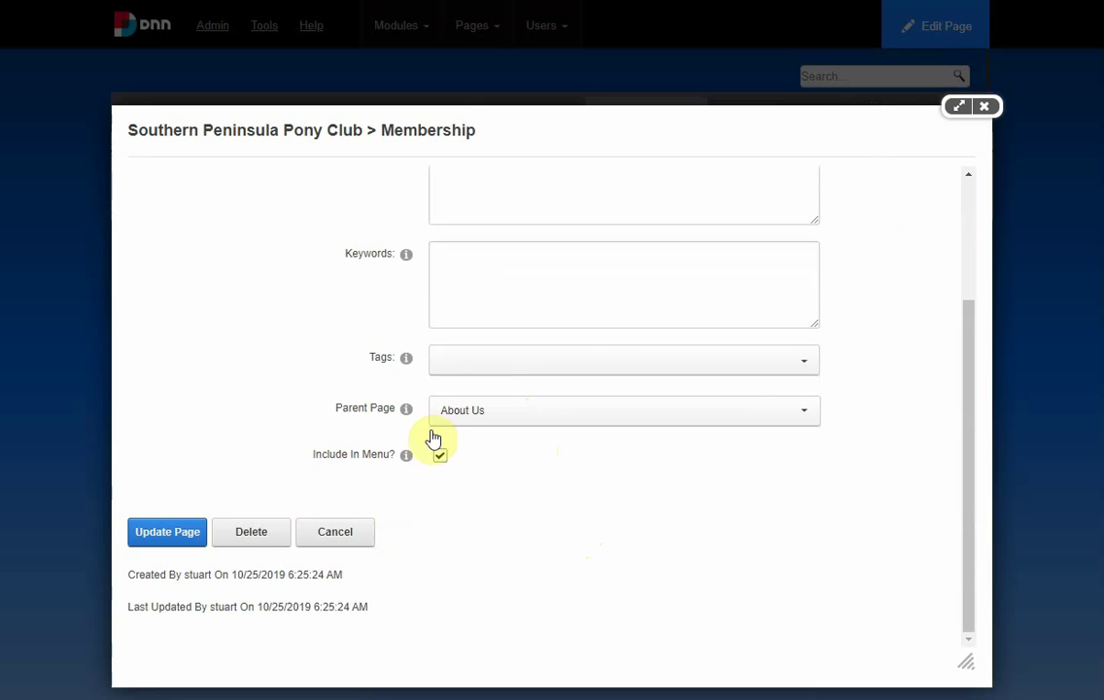
left_click(146, 541)
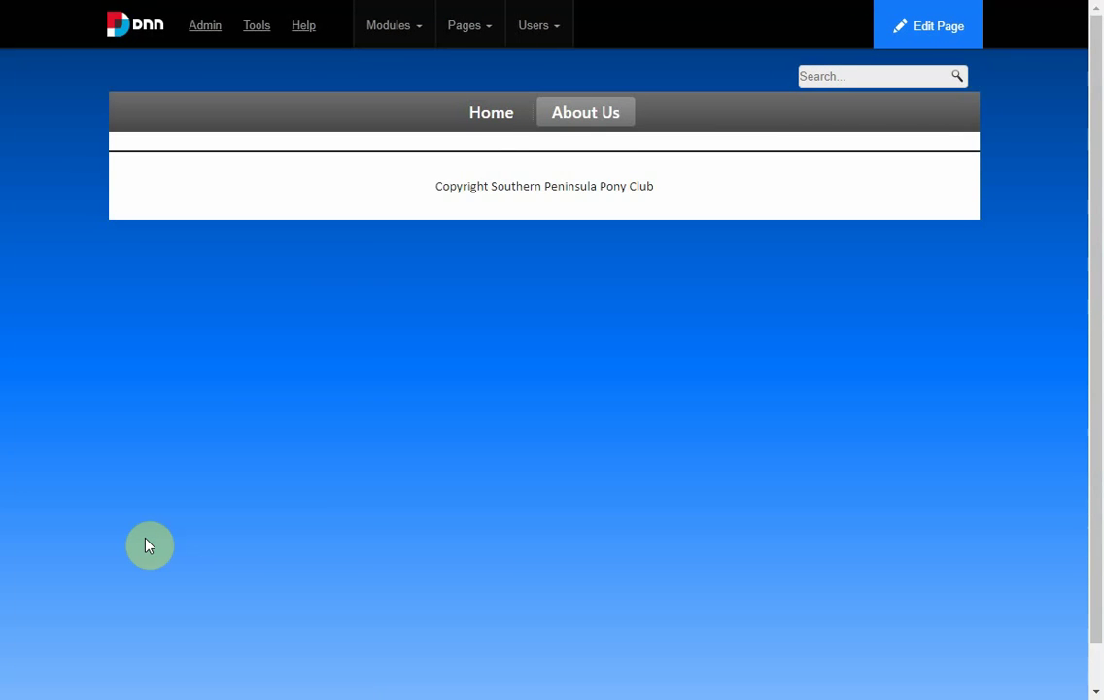
Step: Go to the Home page and open the Membership page from beneath About Us in the site navigation
mouse_move(591, 116)
left_click(492, 114)
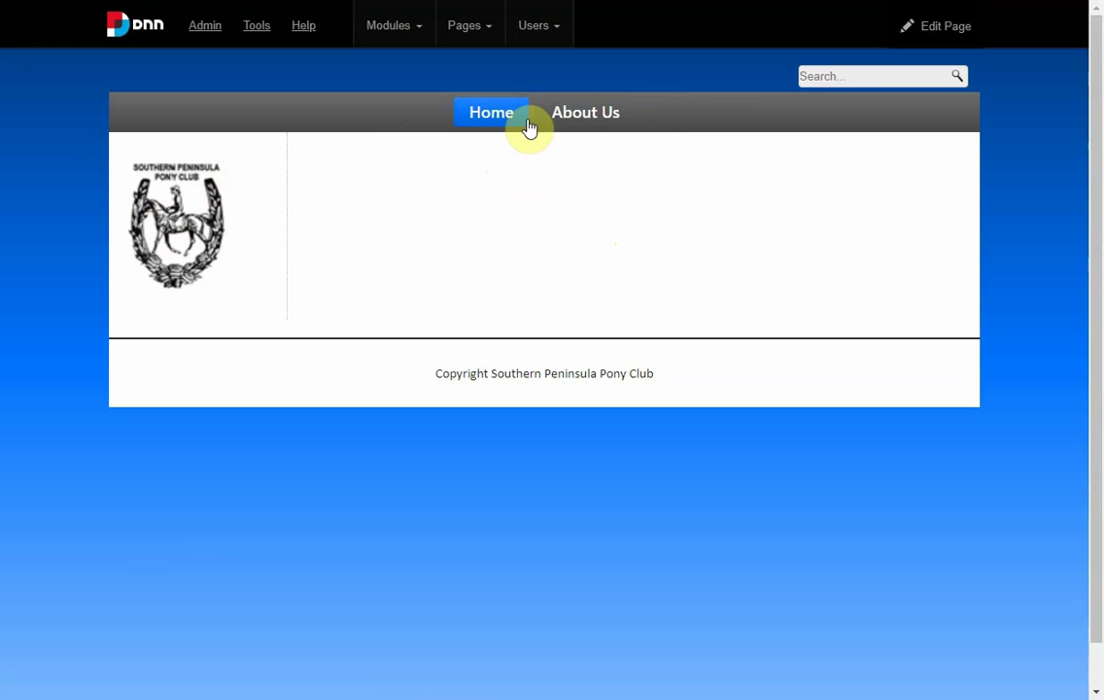
mouse_move(559, 126)
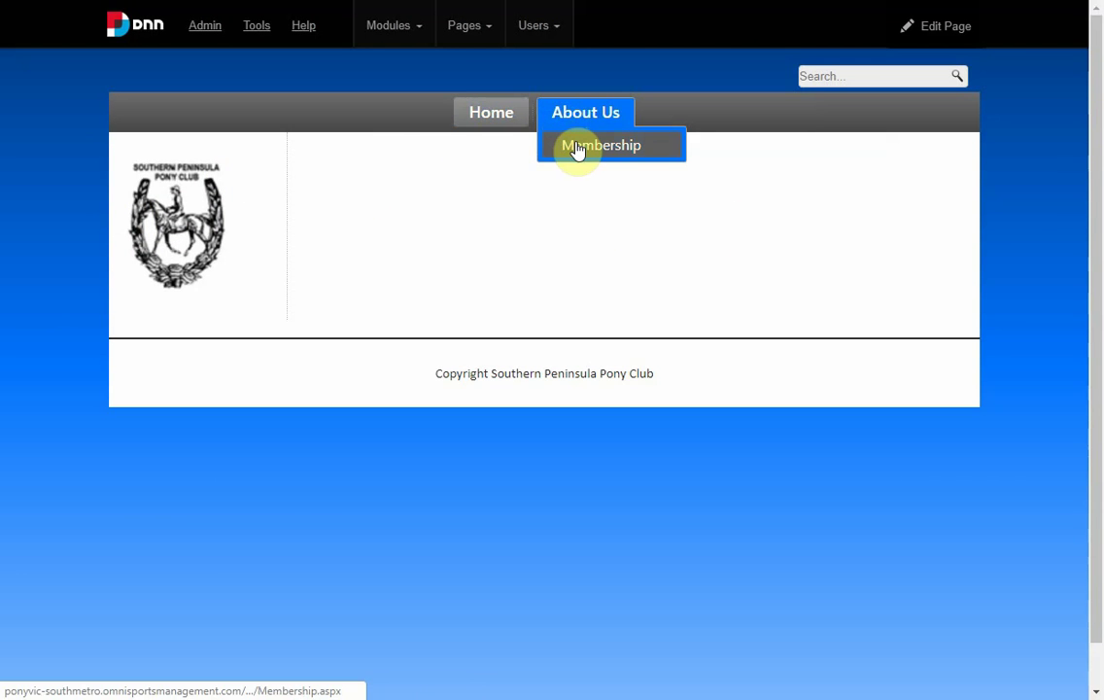
left_click(576, 151)
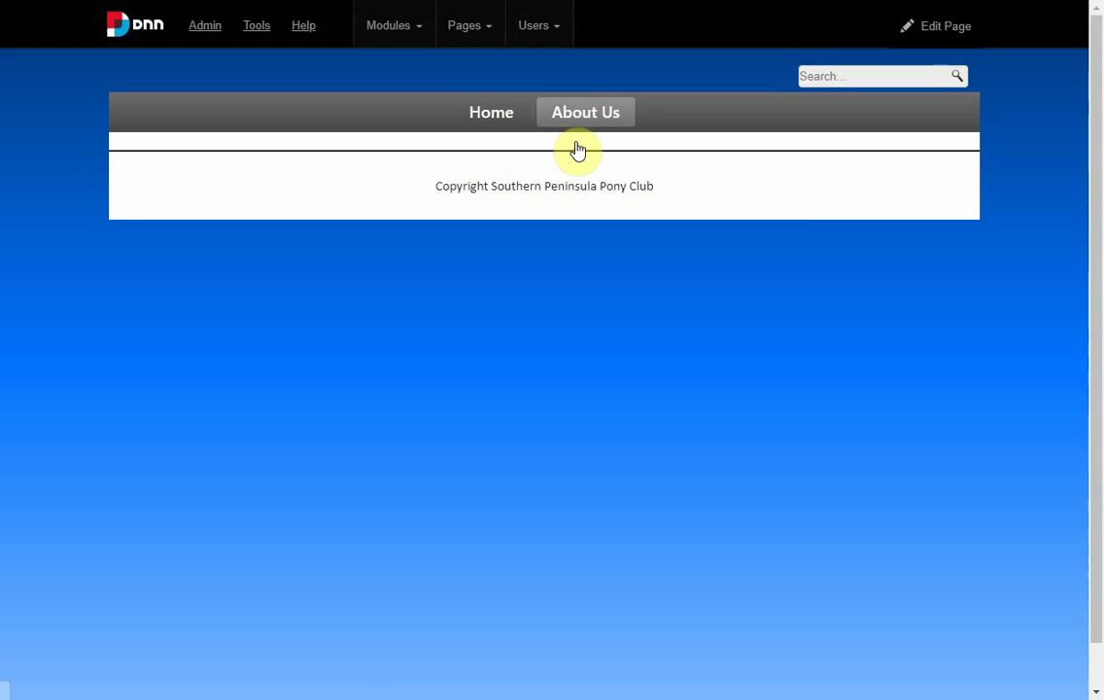
right_click(575, 144)
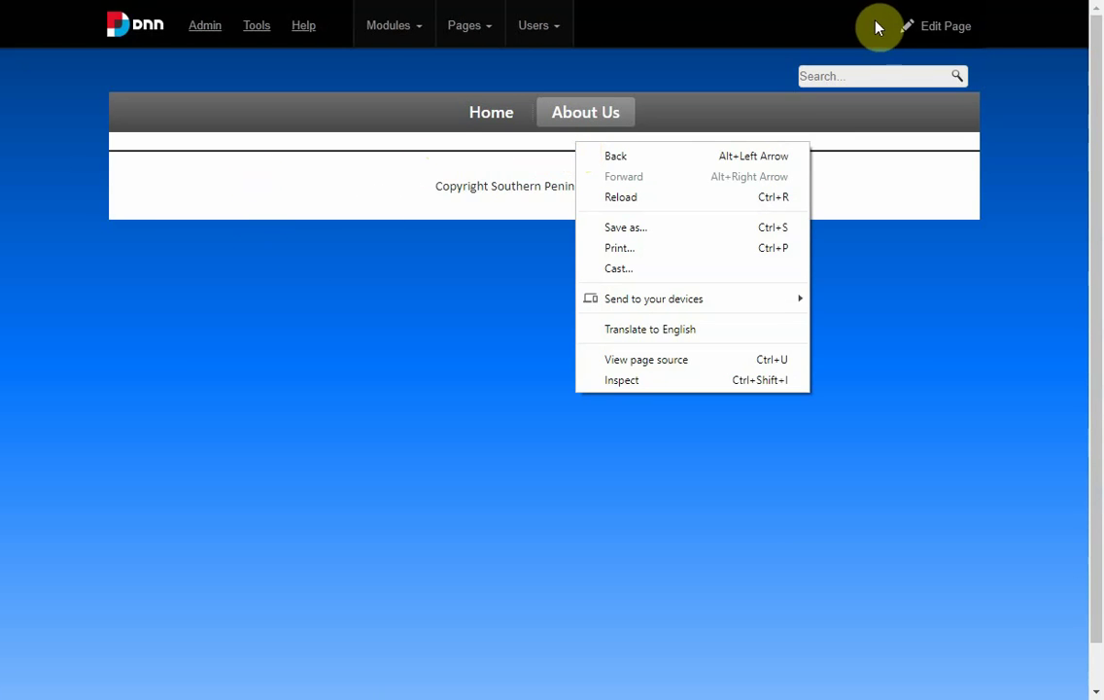
left_click(756, 119)
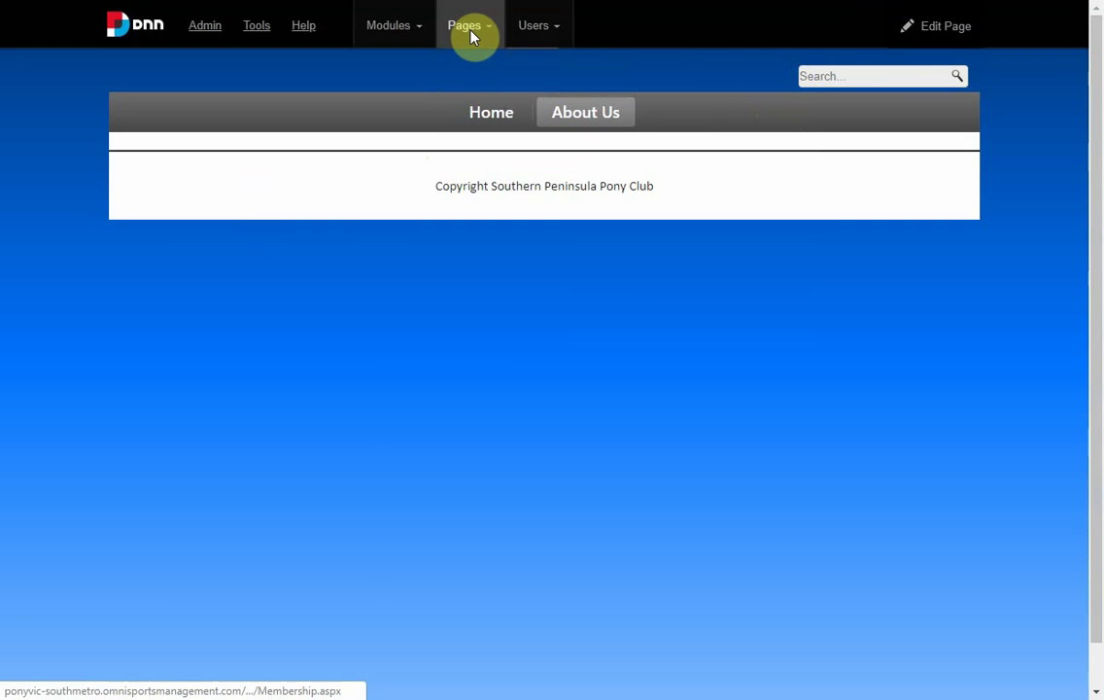
Step: Add the existing logo module from the Home page to the Membership page's sidebar1 pane and close edit mode
mouse_move(399, 41)
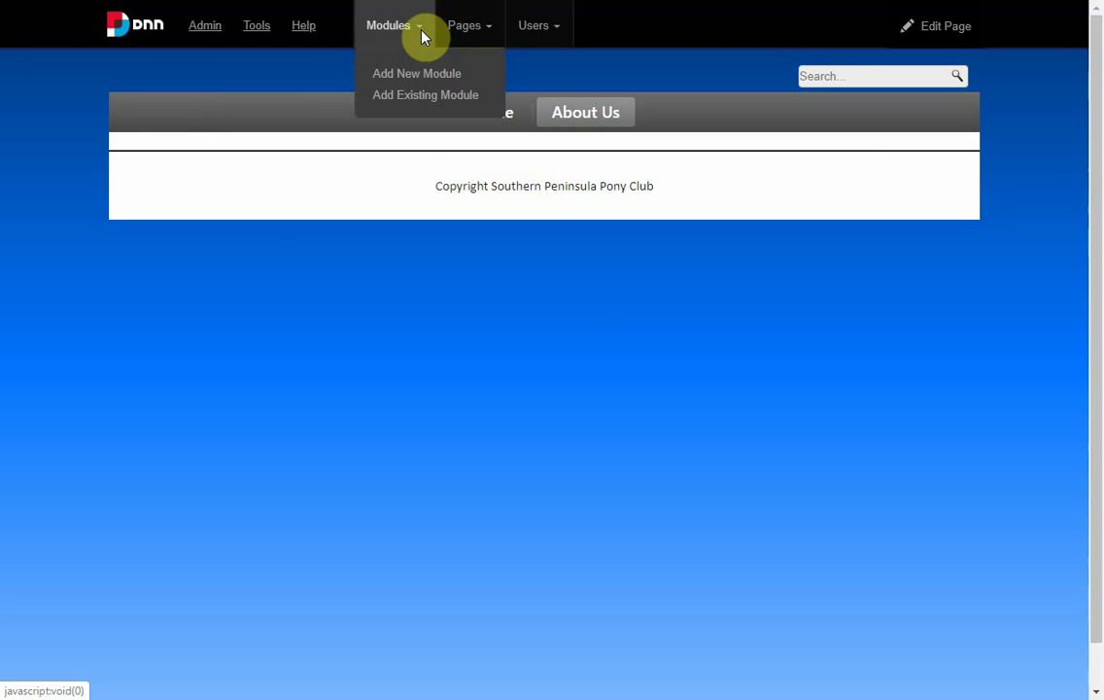
left_click(428, 97)
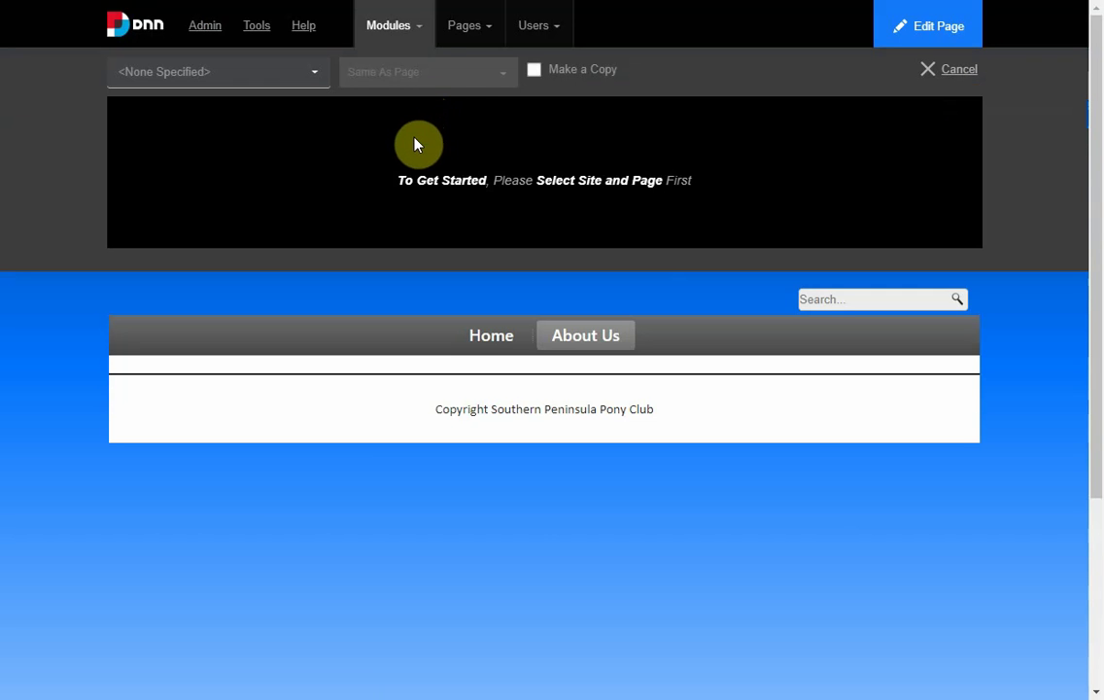
left_click(318, 78)
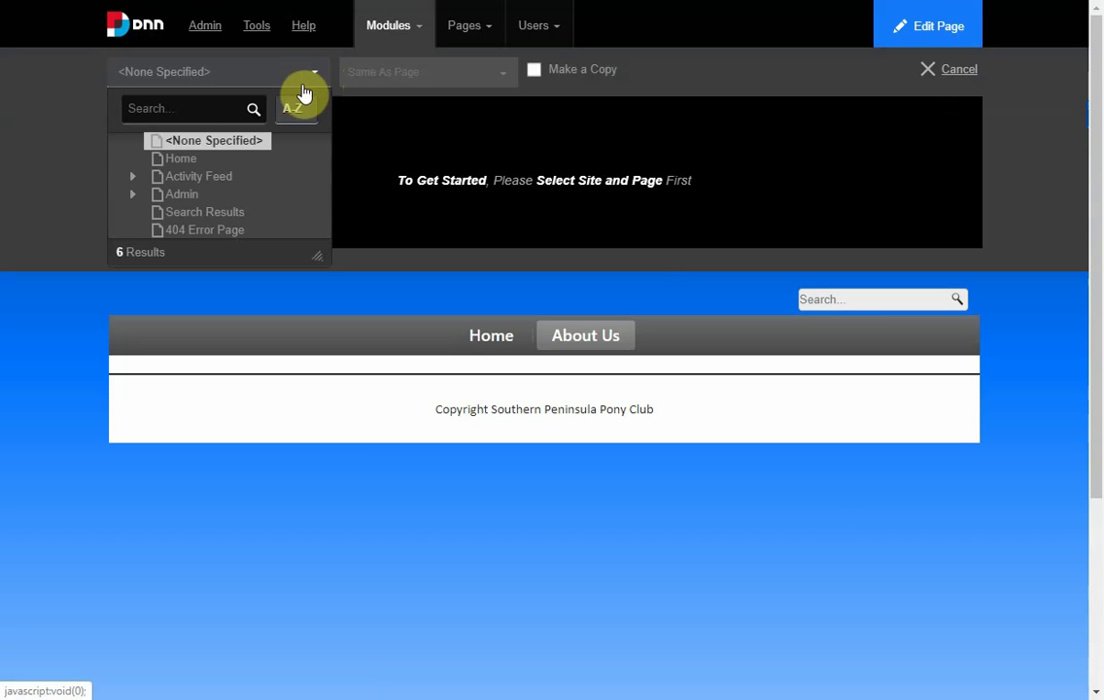
left_click(180, 159)
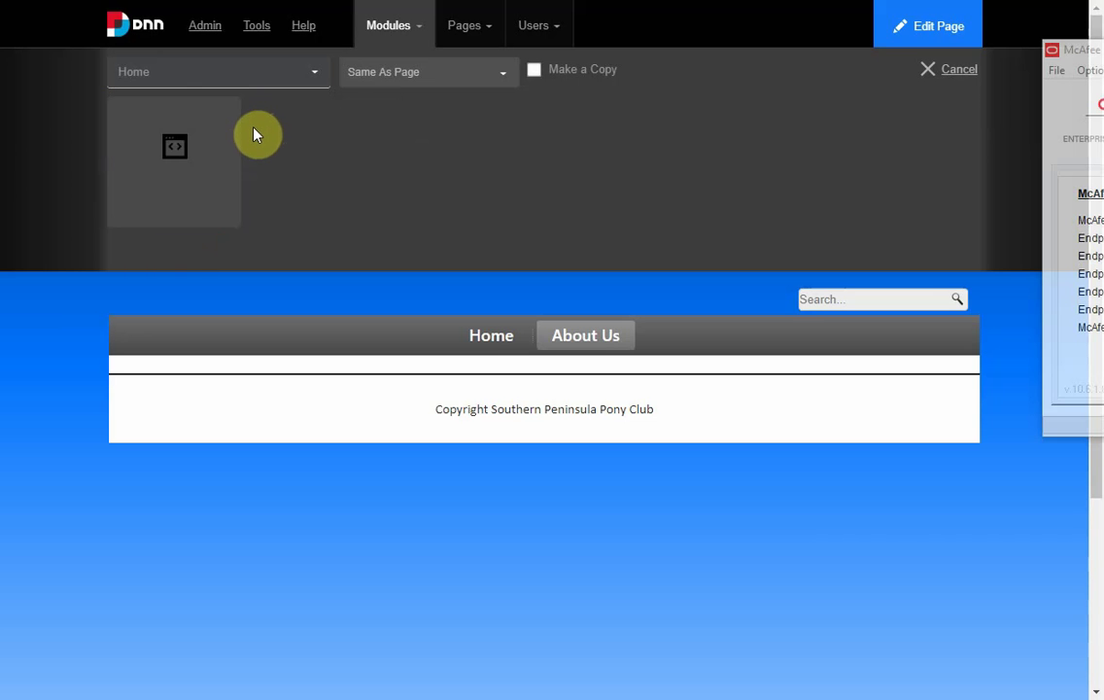
left_click(226, 110)
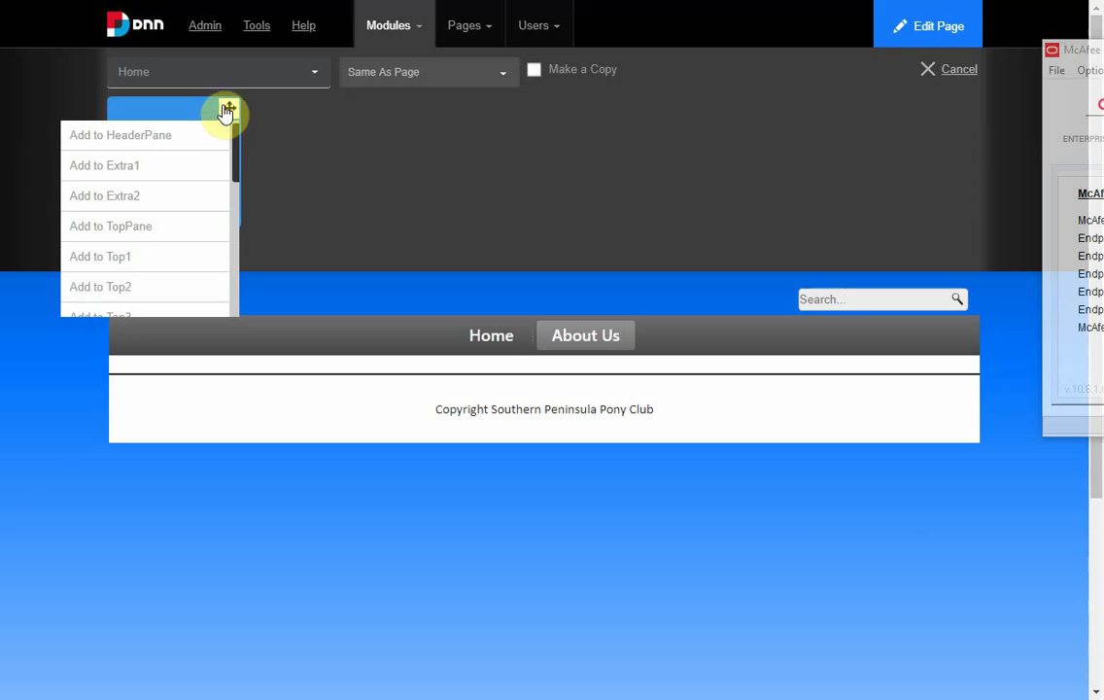
left_click_drag(237, 138, 244, 197)
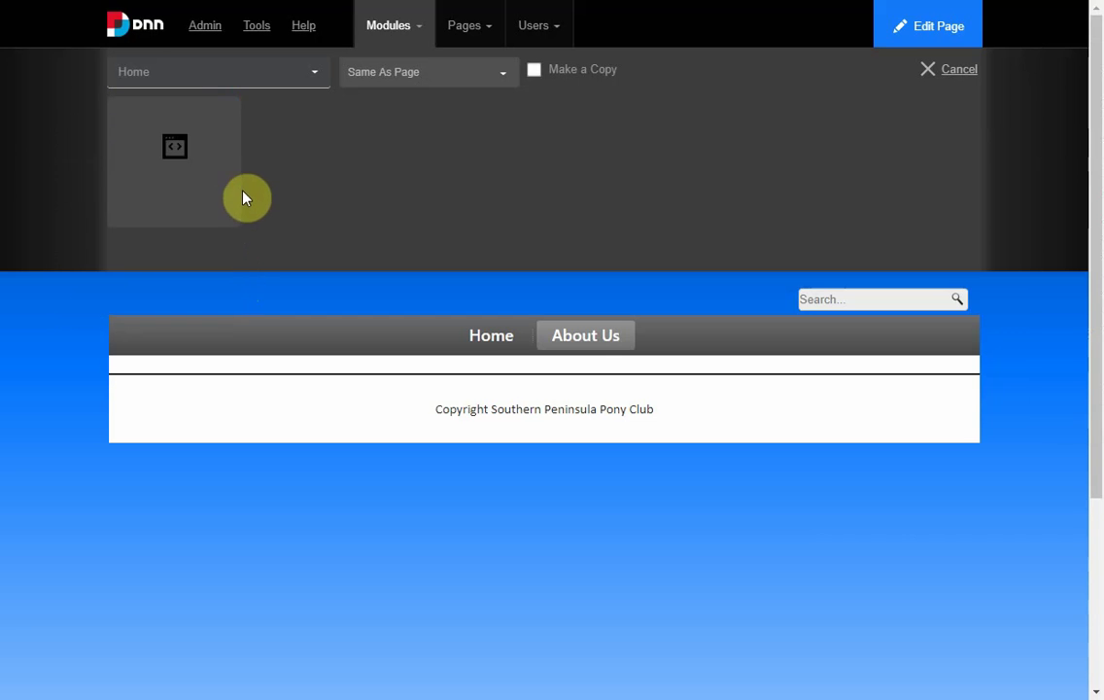
left_click(229, 110)
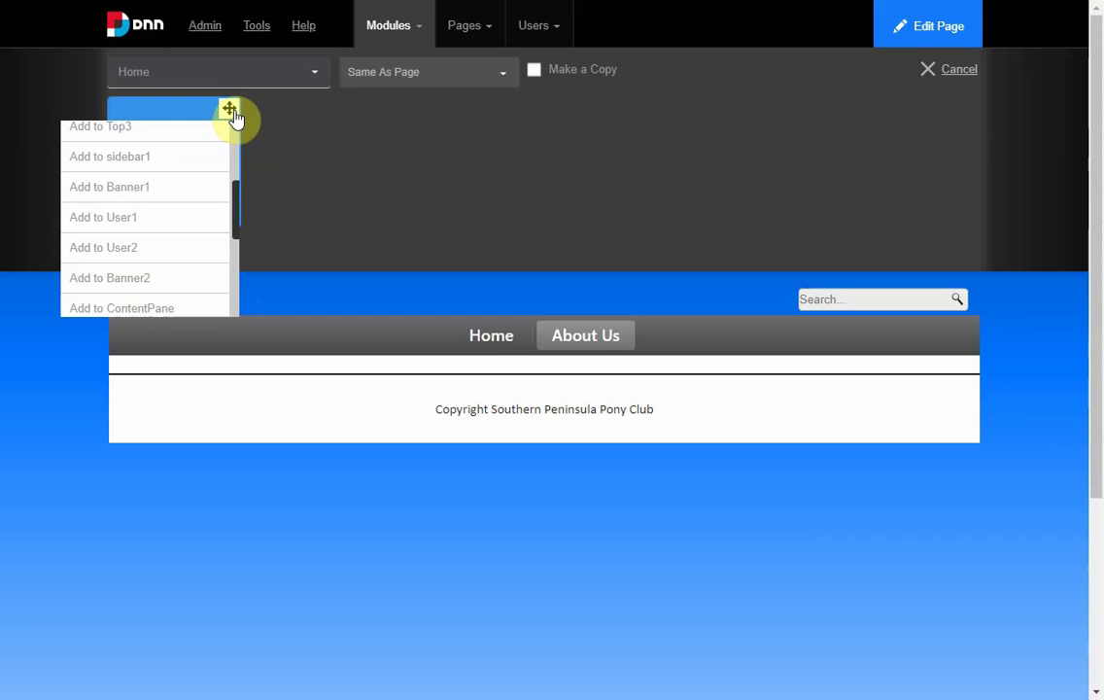
left_click(176, 156)
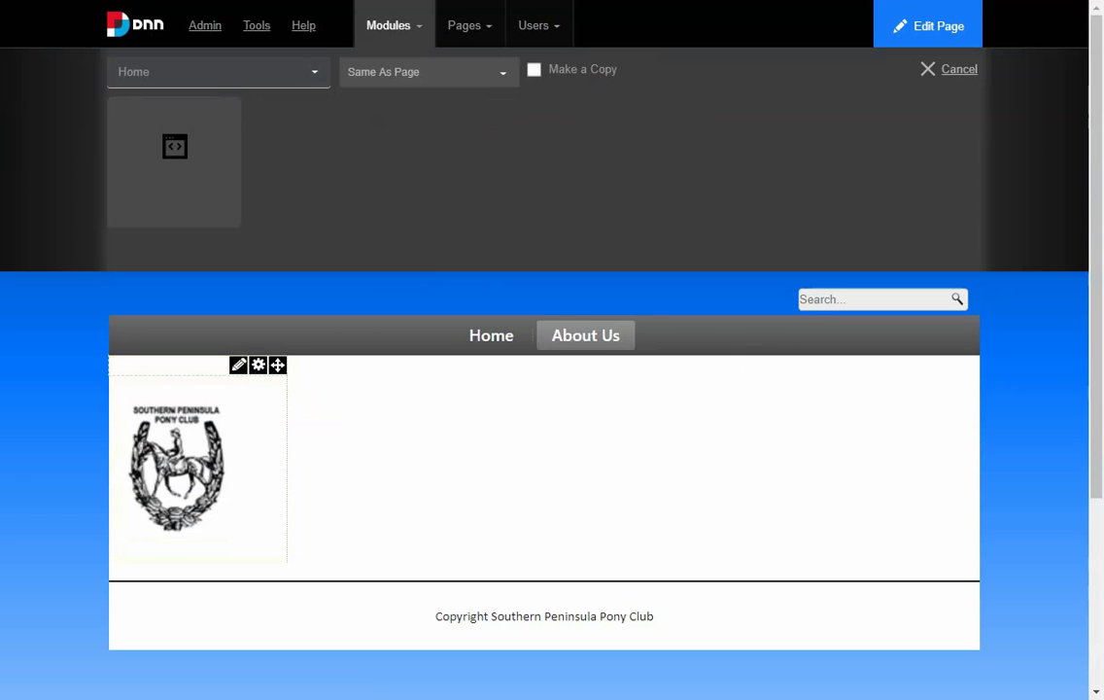
mouse_move(932, 32)
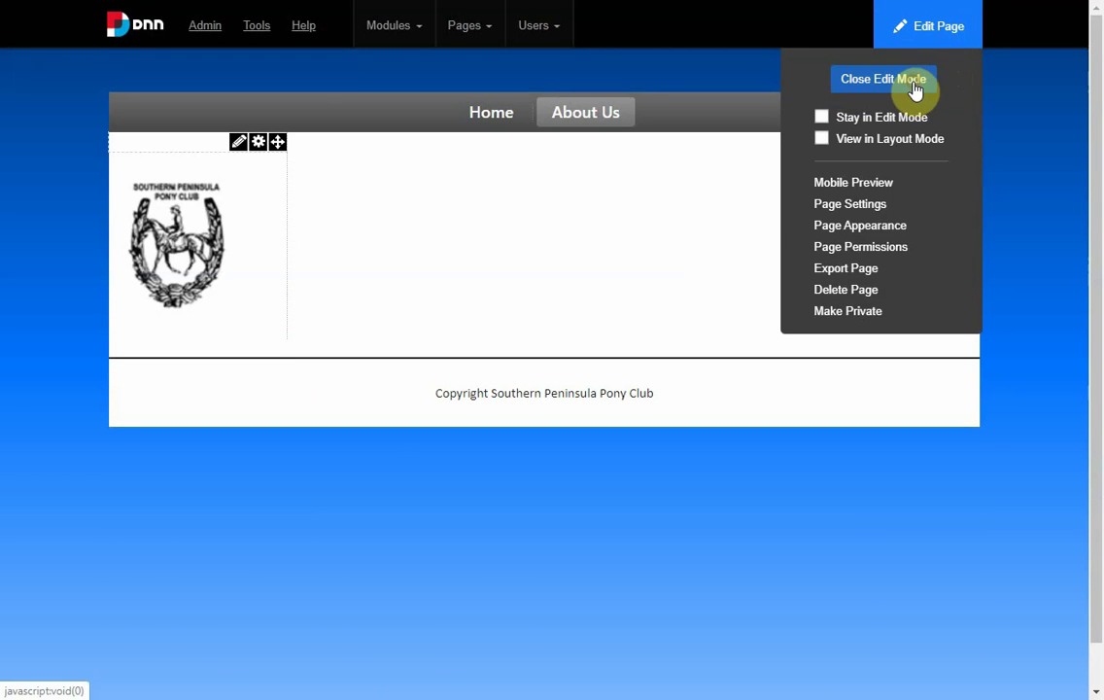
left_click(181, 259)
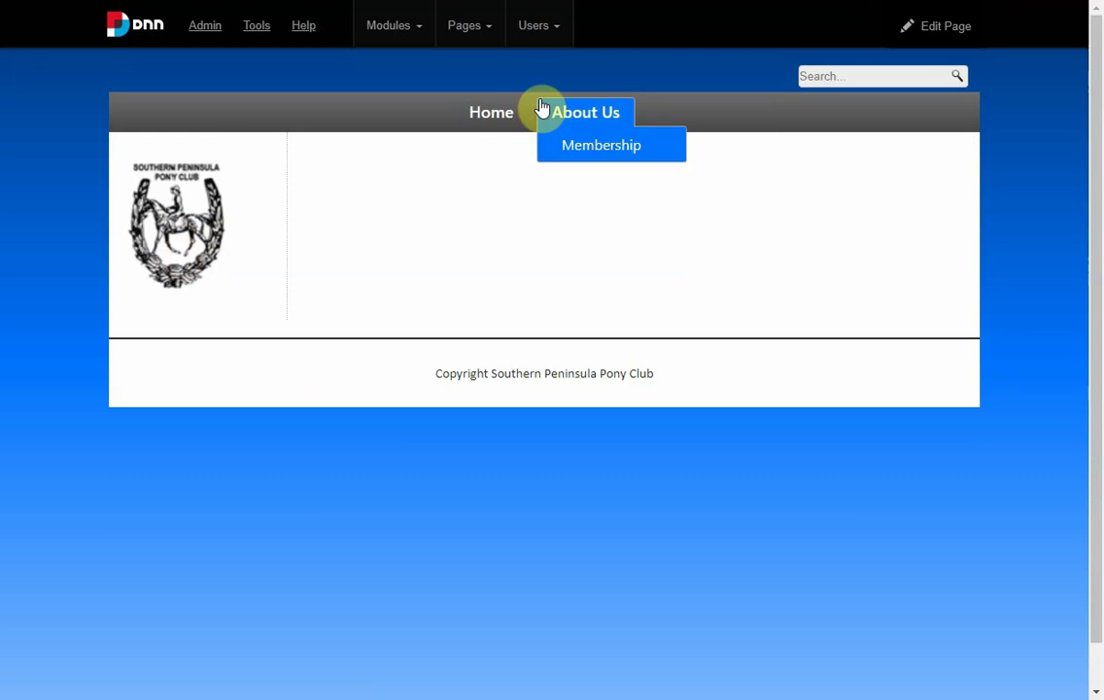
Step: Compare the logo placement on the Home, About Us and Membership pages, finishing on About Us
left_click(486, 112)
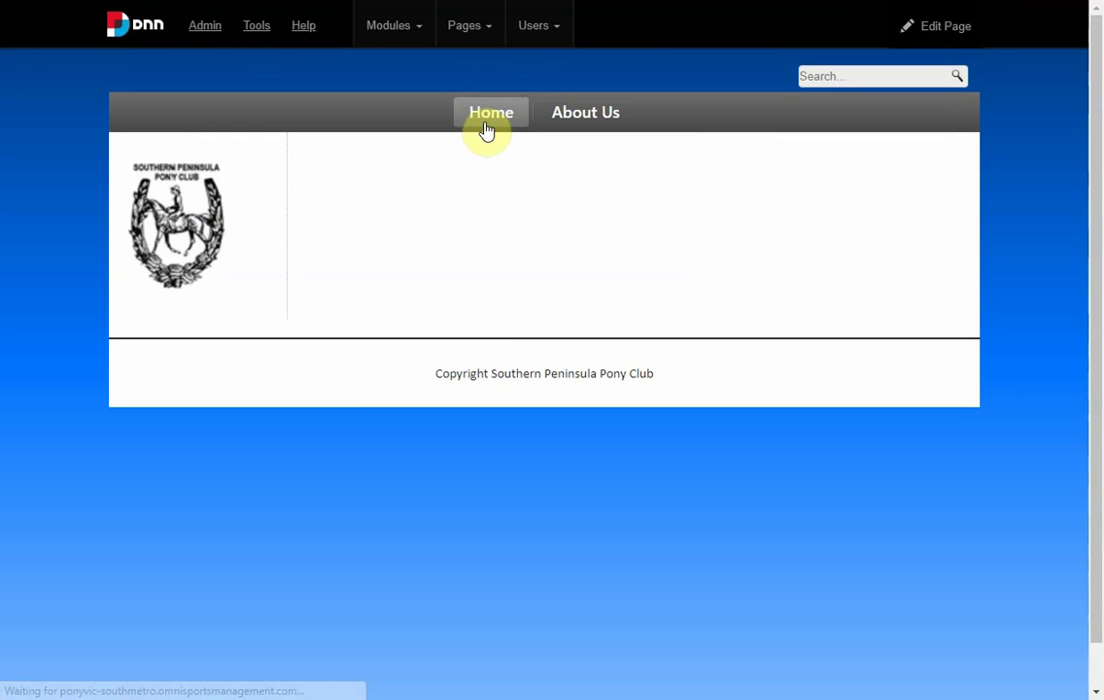
left_click(594, 118)
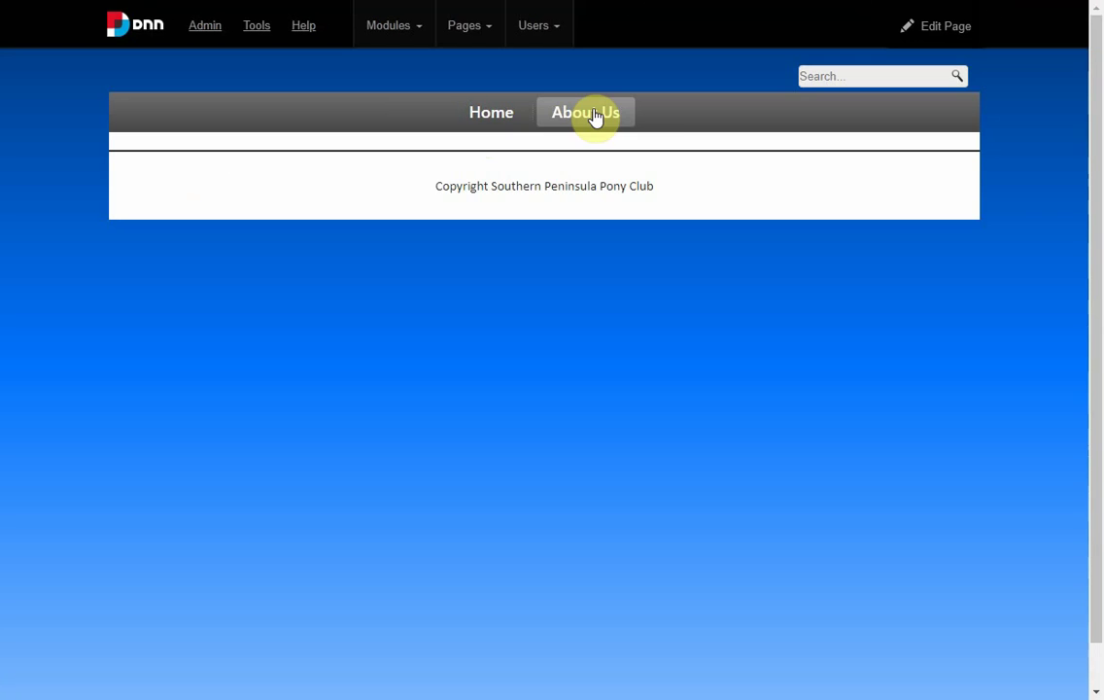
left_click(584, 144)
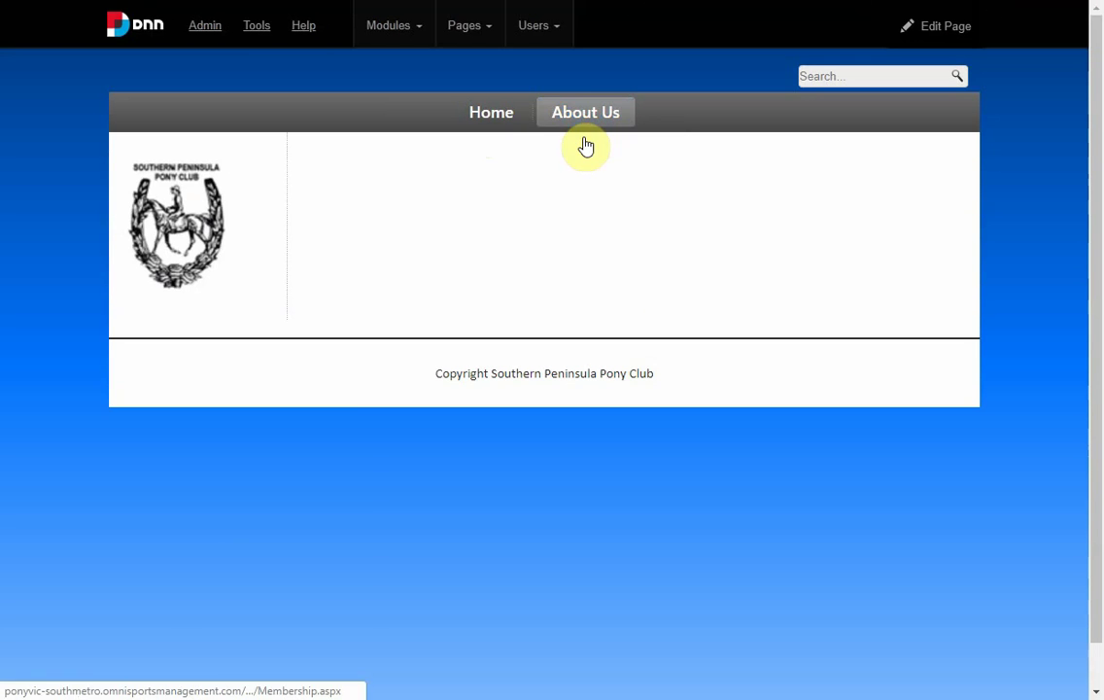
mouse_move(589, 116)
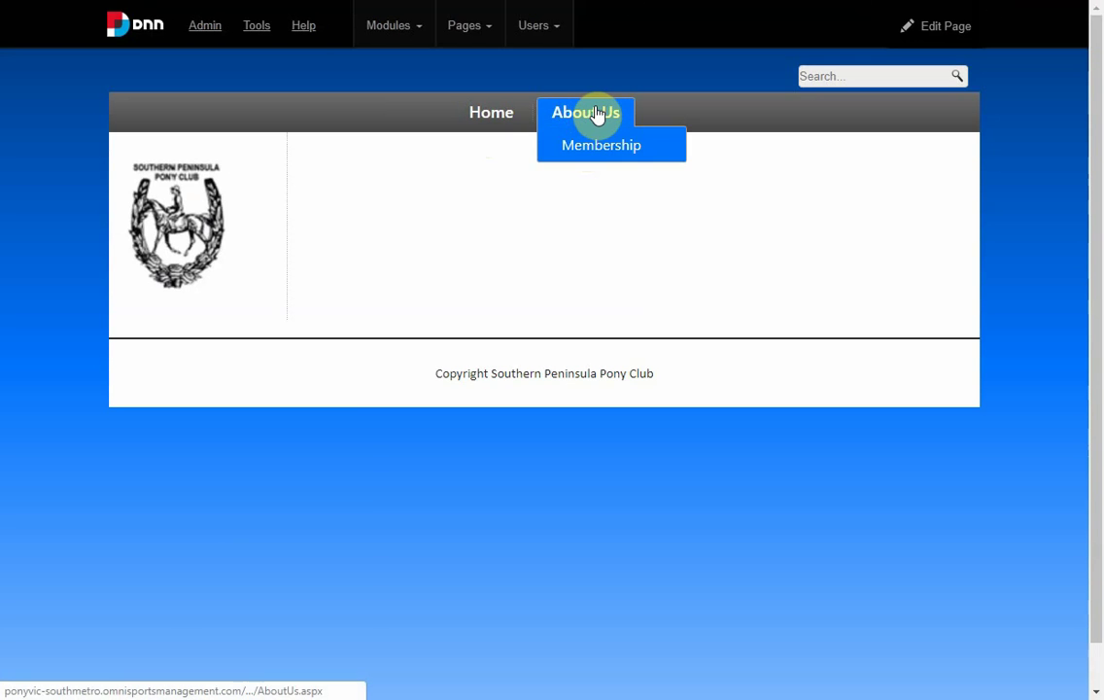
left_click(581, 115)
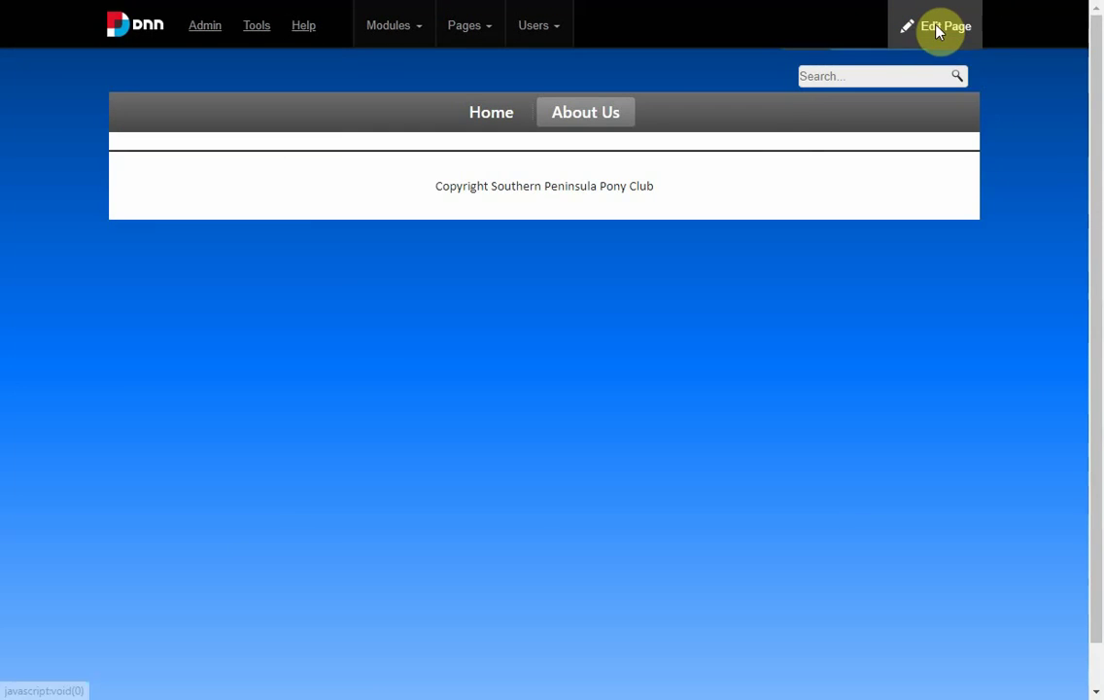
Step: Put the About Us page in edit mode and list the existing modules from the Home page for adding
mouse_move(933, 29)
left_click(899, 80)
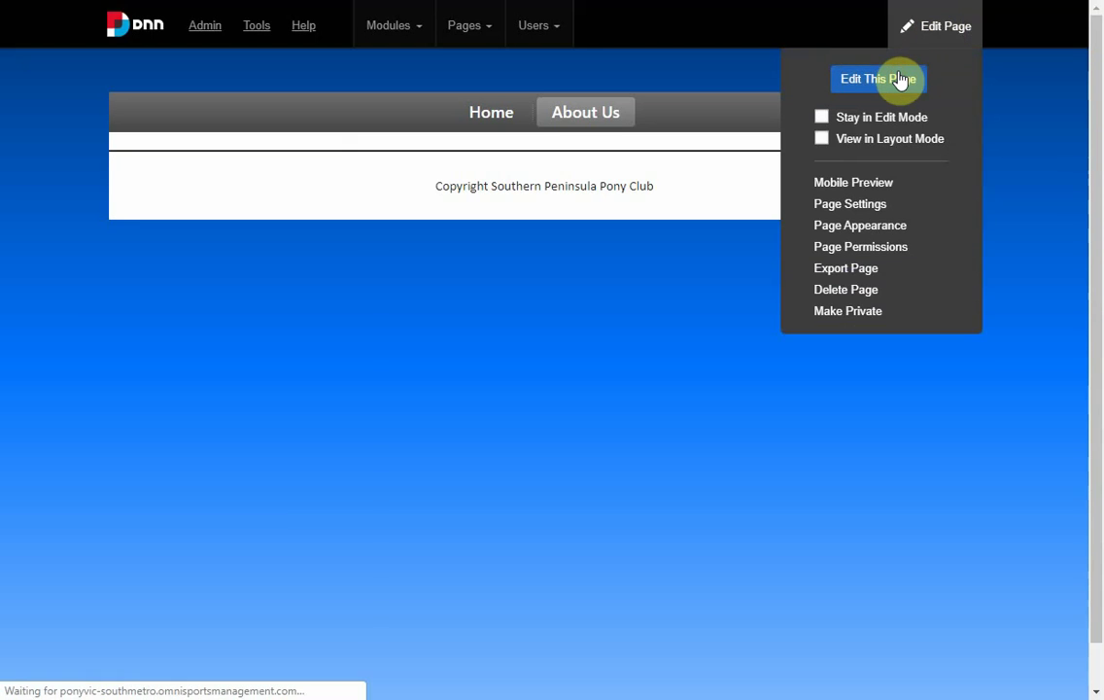
mouse_move(413, 31)
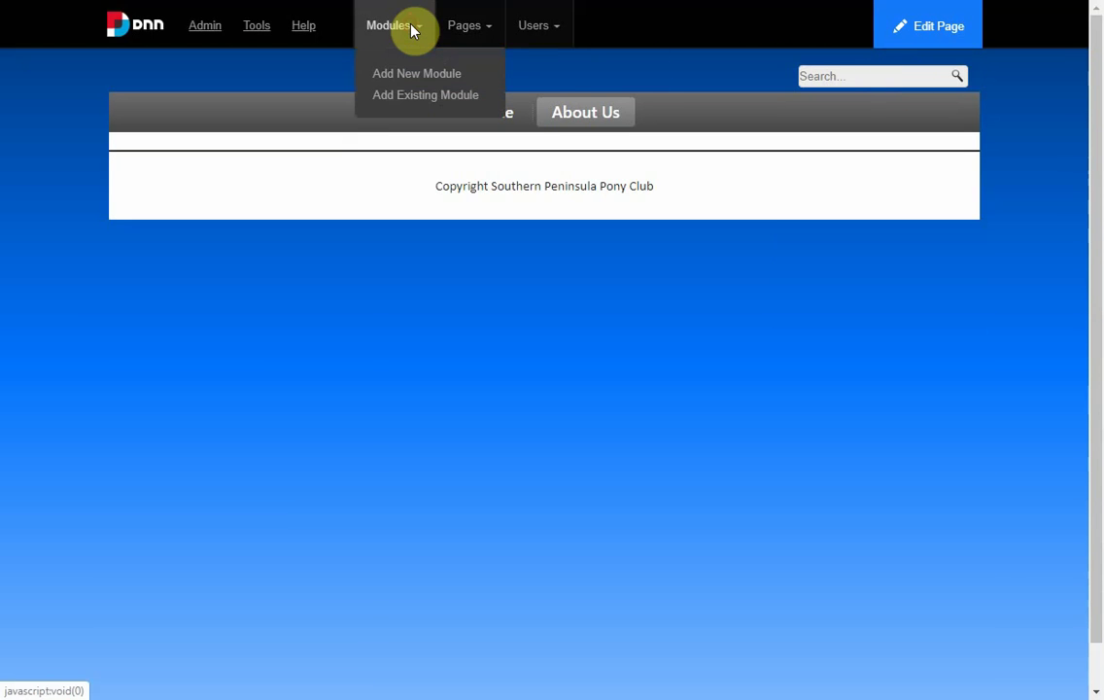
left_click(422, 94)
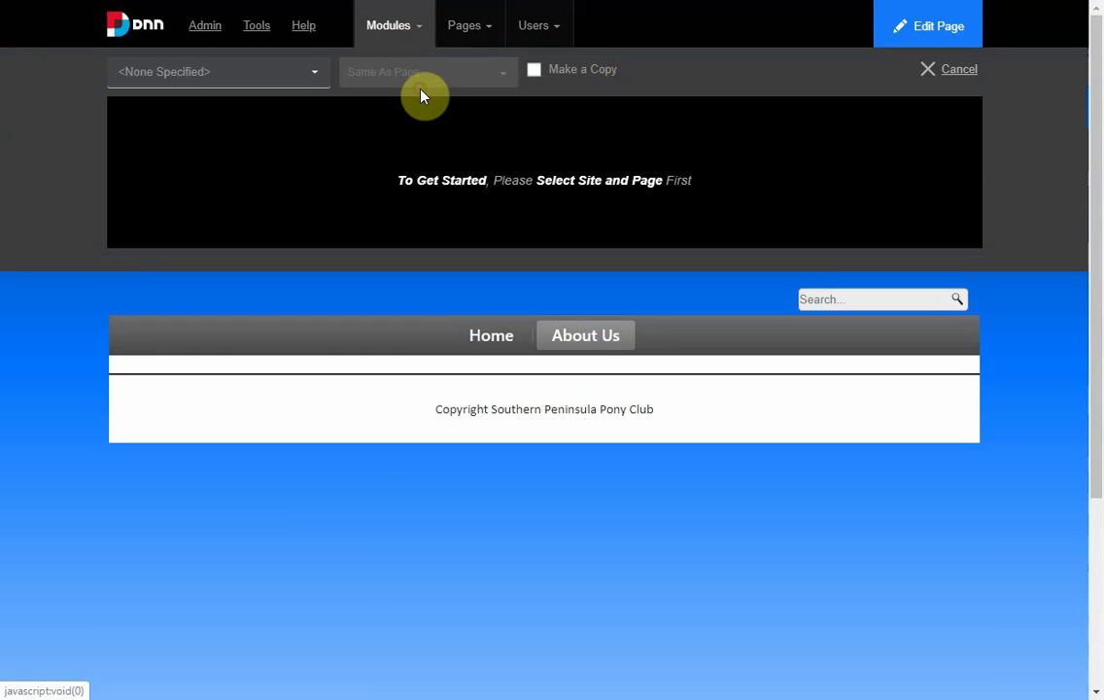
left_click(313, 74)
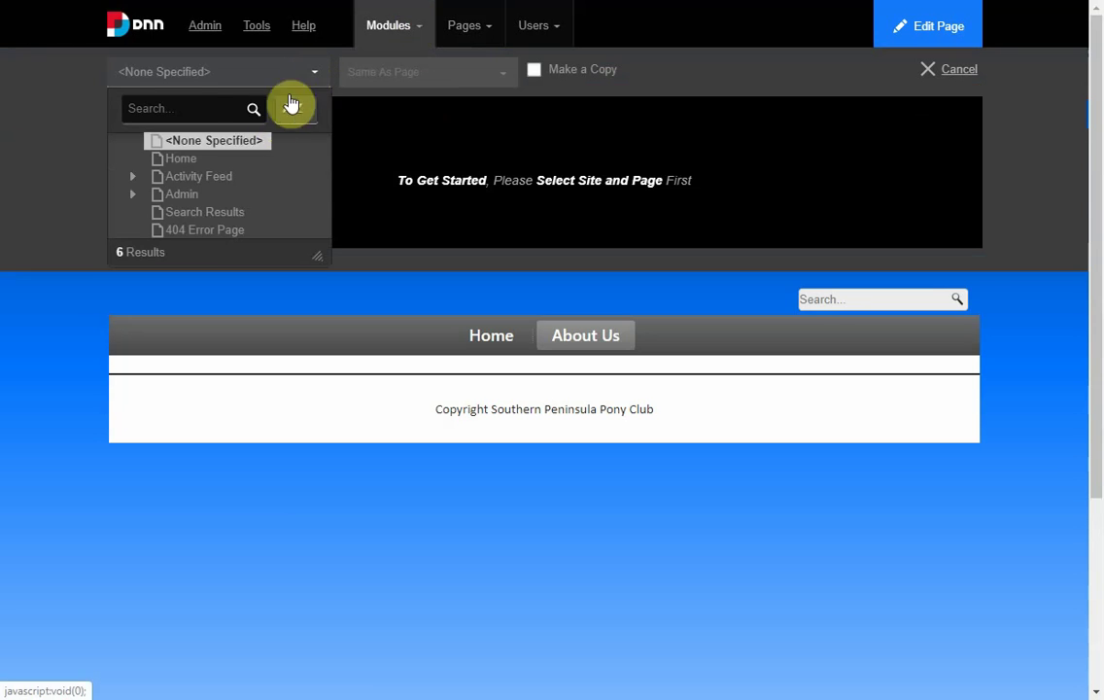
left_click(200, 162)
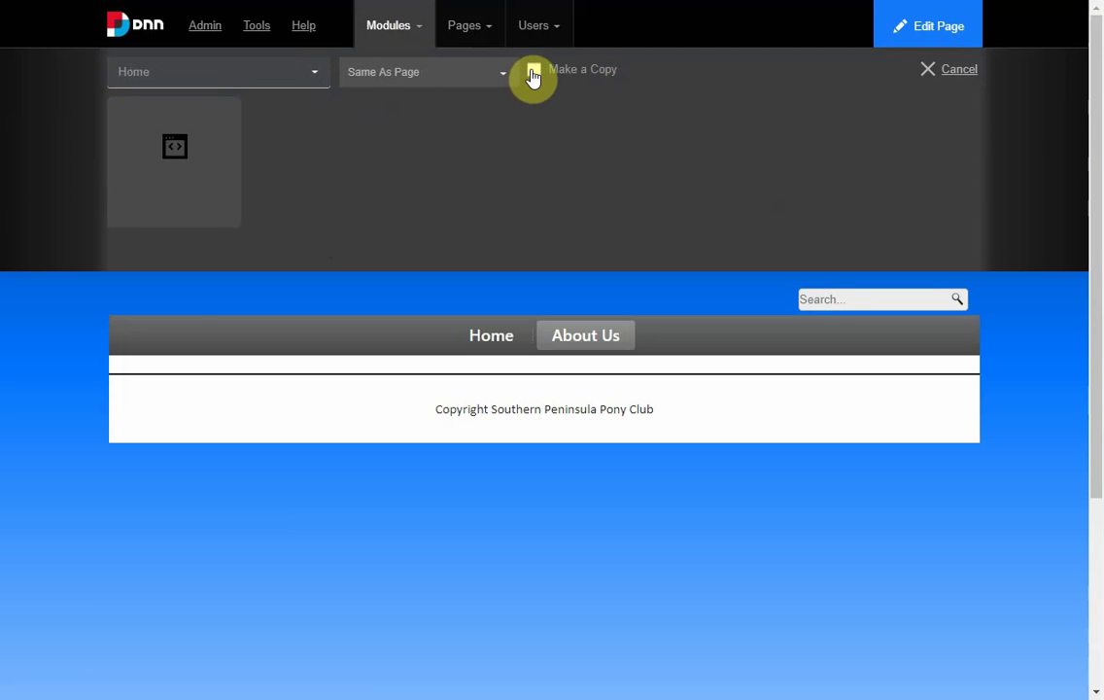
Step: Add the logo module to the About Us page's sidebar1 pane with visibility Same As Page and without making a copy
left_click(505, 79)
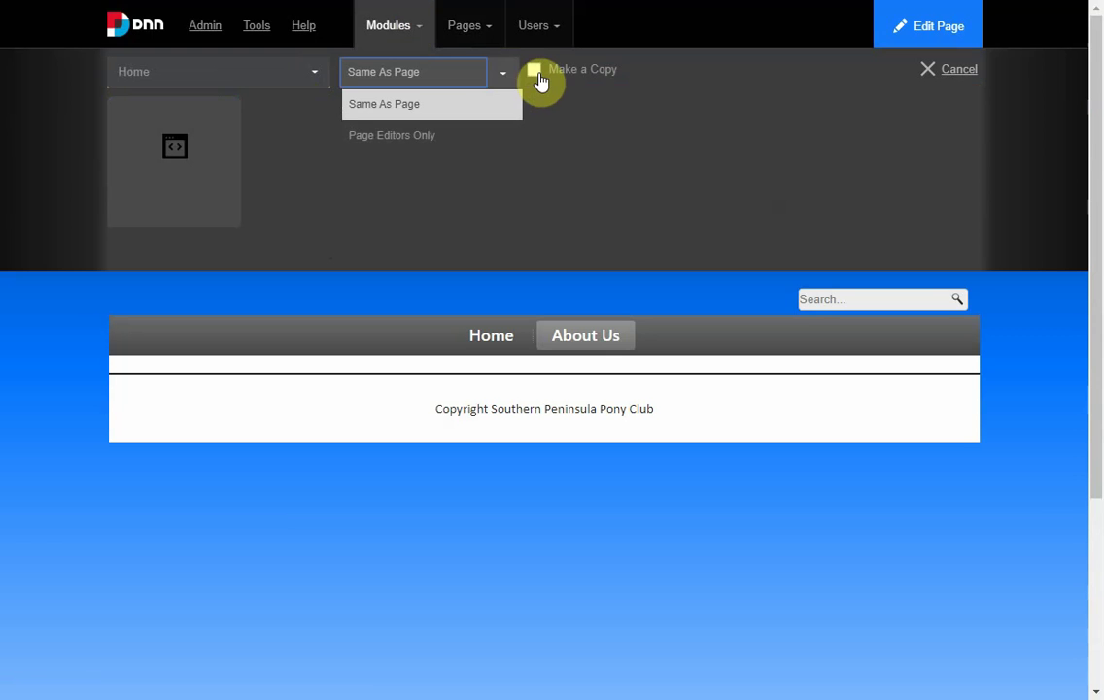
left_click(537, 74)
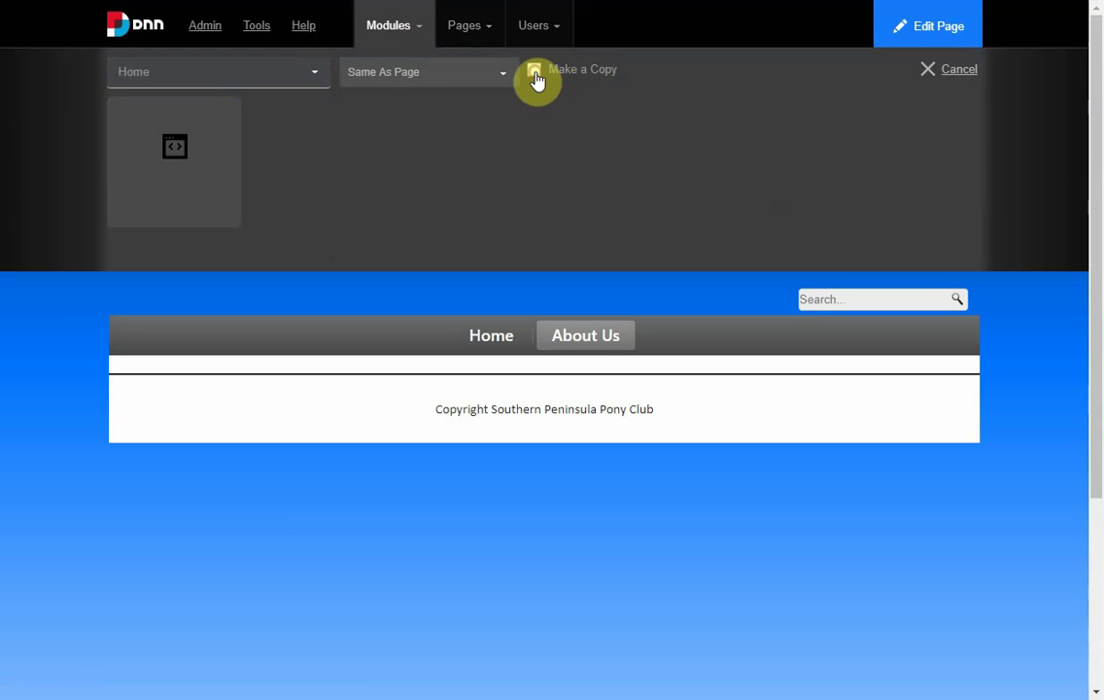
left_click(538, 72)
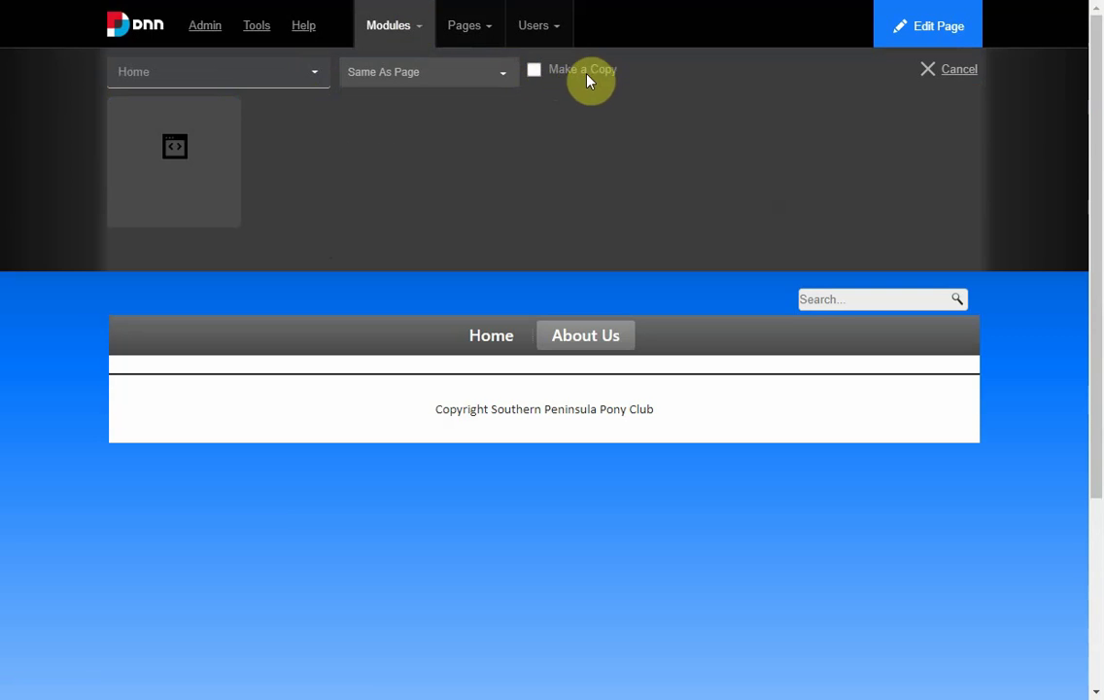
left_click(229, 110)
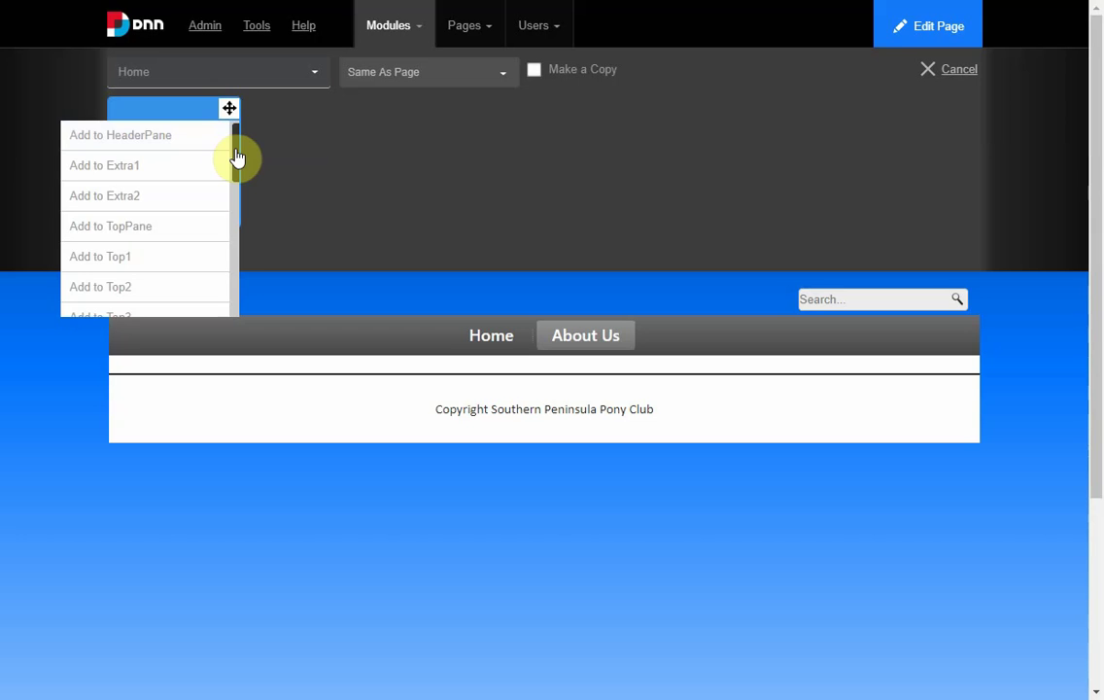
left_click_drag(234, 157, 240, 249)
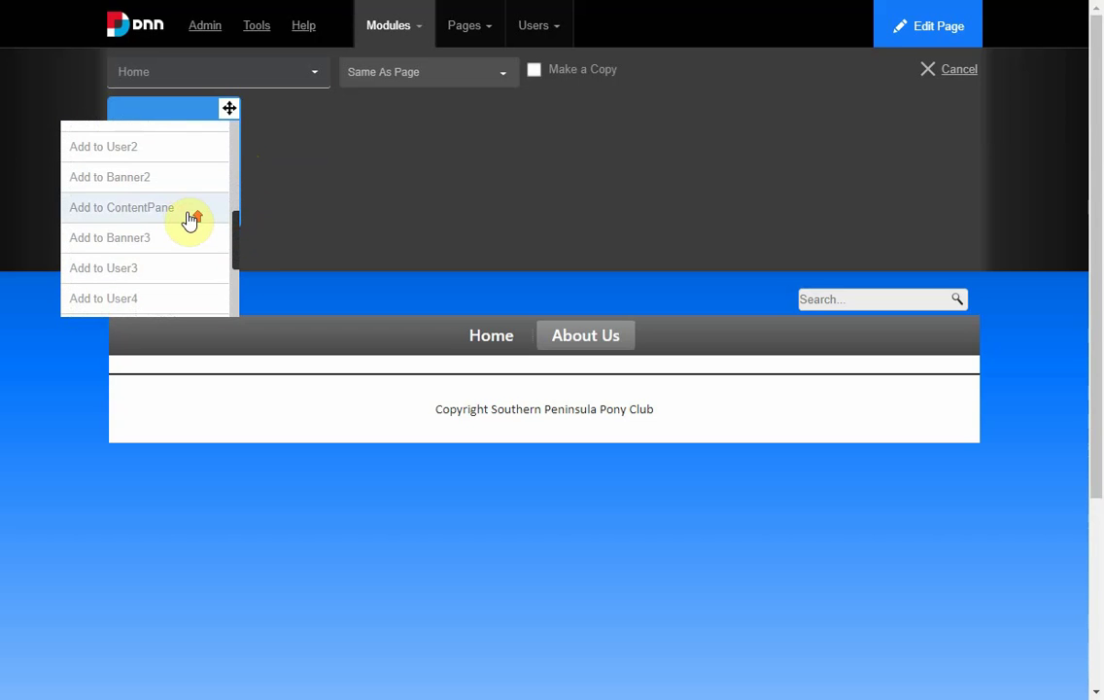
scroll(189, 219, "up", 3)
scroll(189, 216, "up", 1)
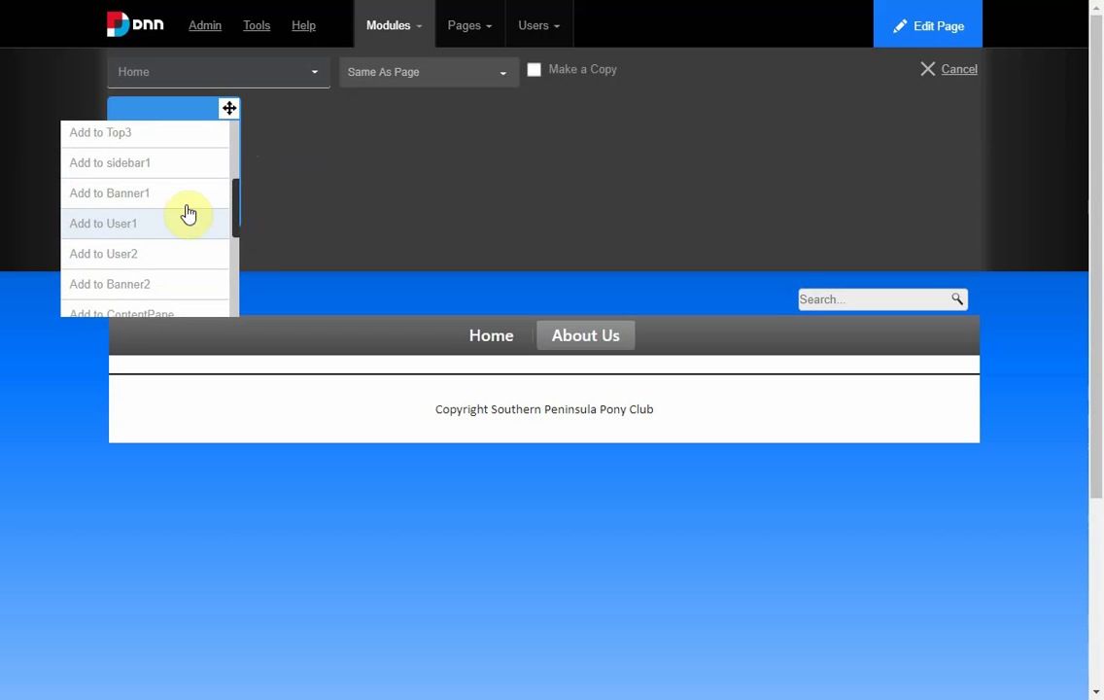
left_click(179, 171)
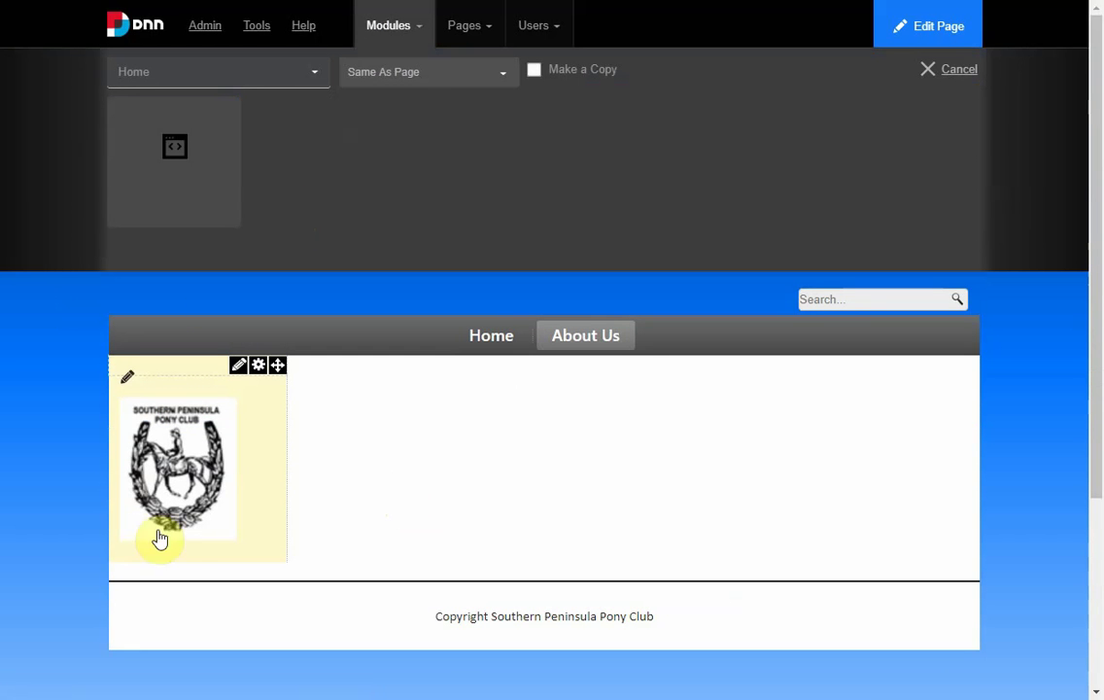
left_click(956, 73)
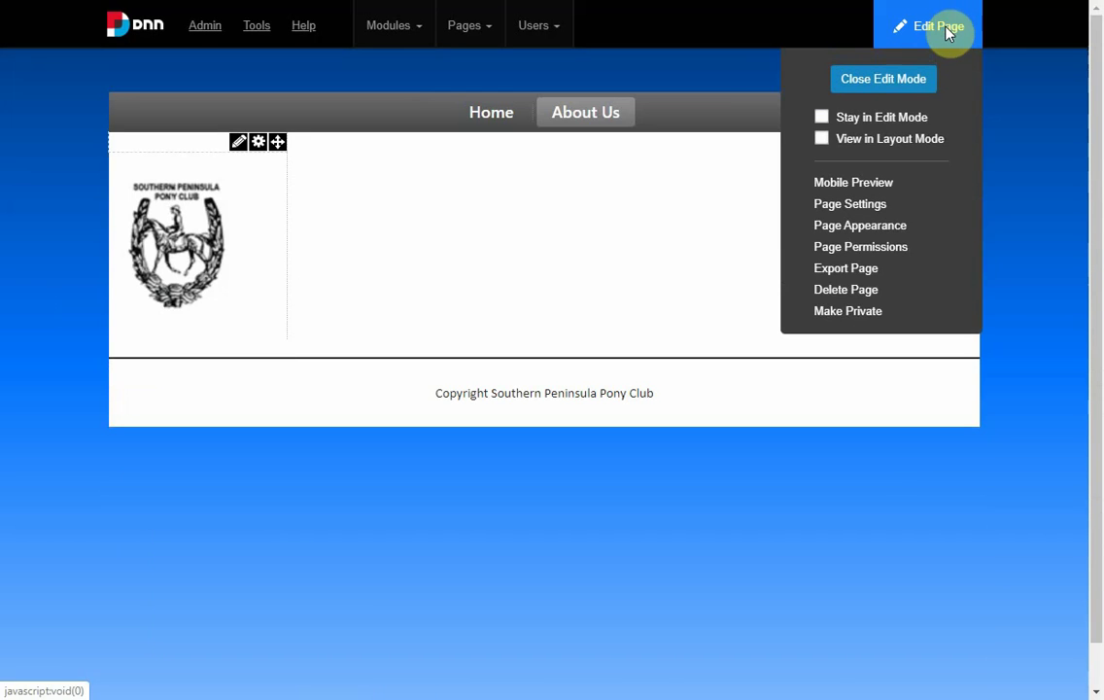
Step: Compare the logo's position across the Home, About Us and Membership pages, finishing on About Us
left_click(467, 110)
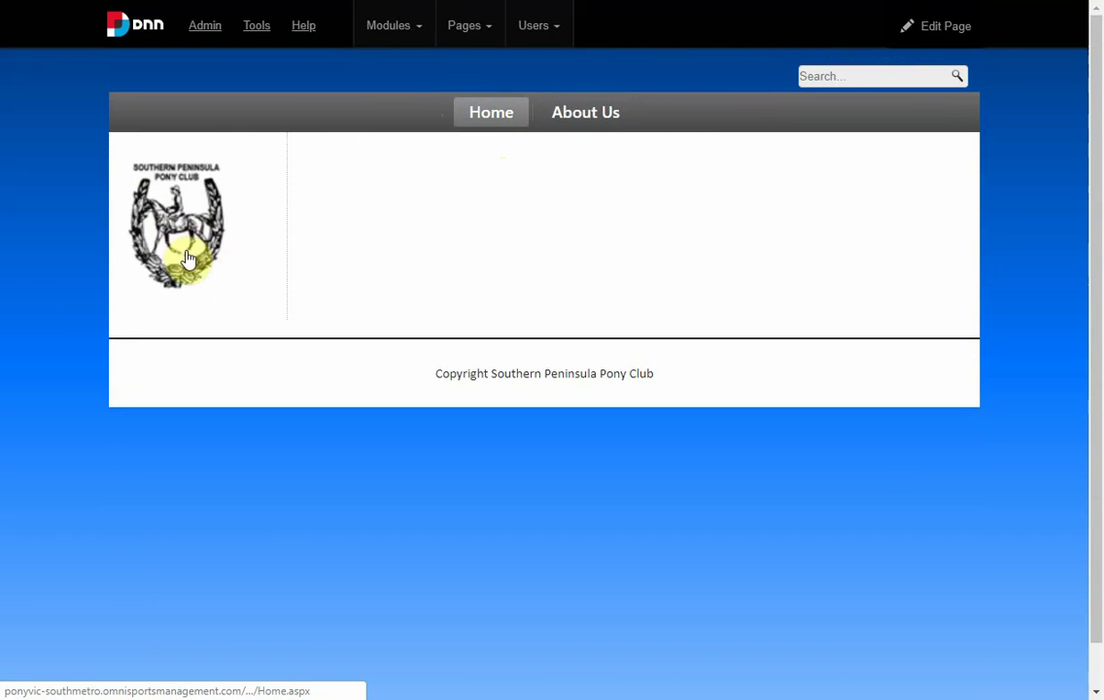
mouse_move(585, 114)
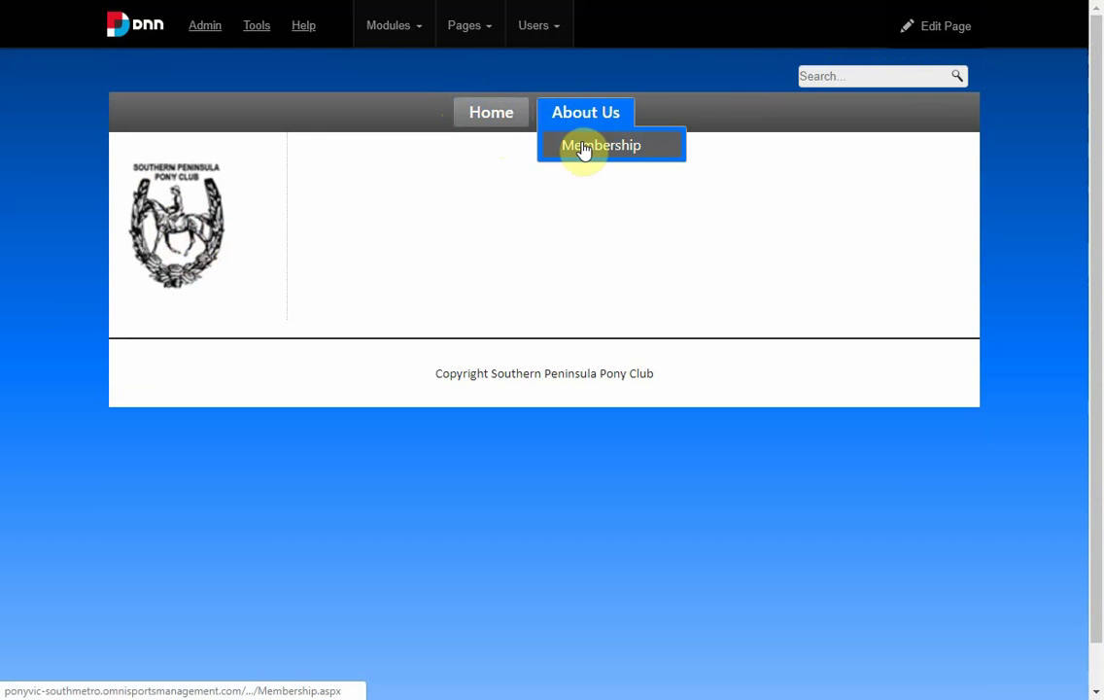
left_click(588, 115)
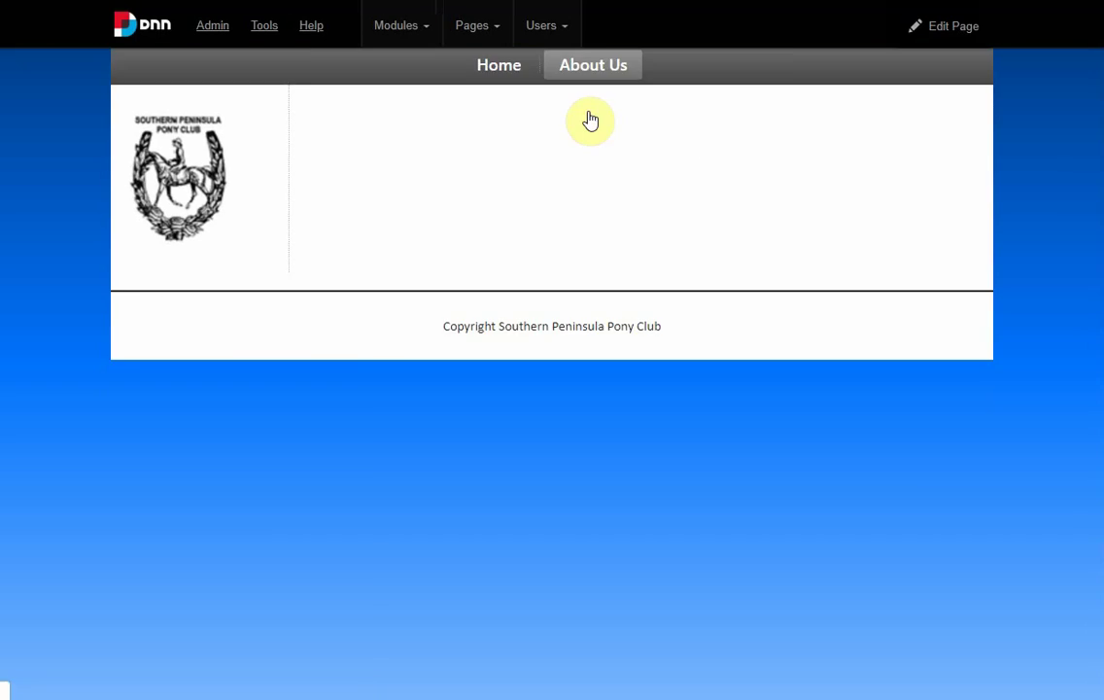
left_click(584, 155)
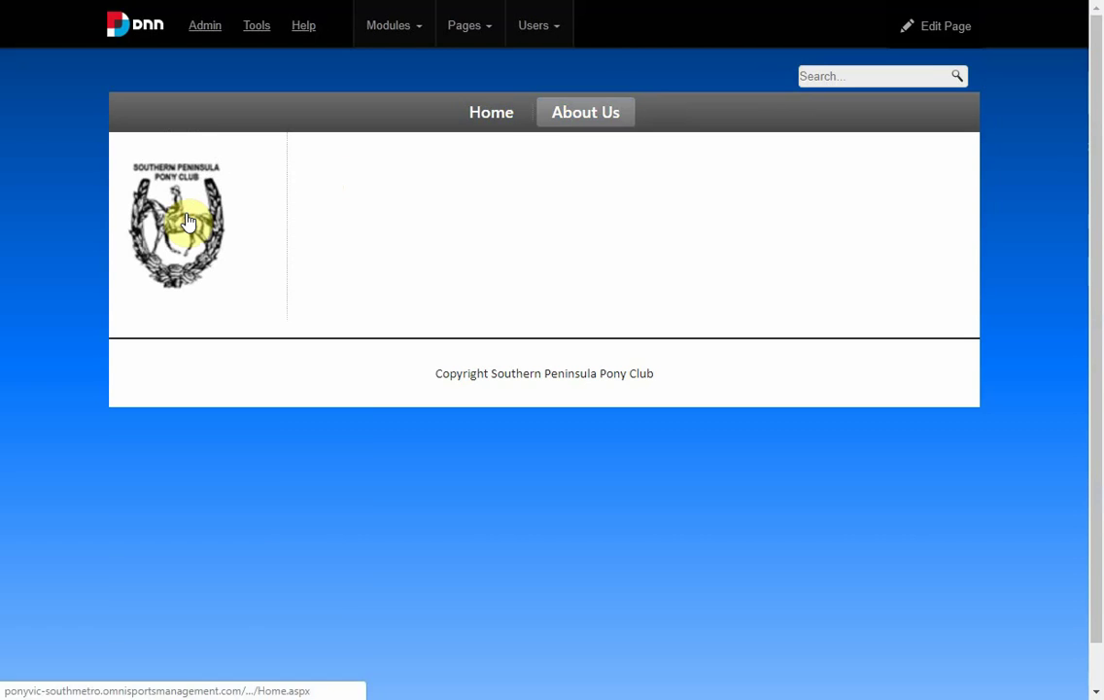
left_click(166, 190)
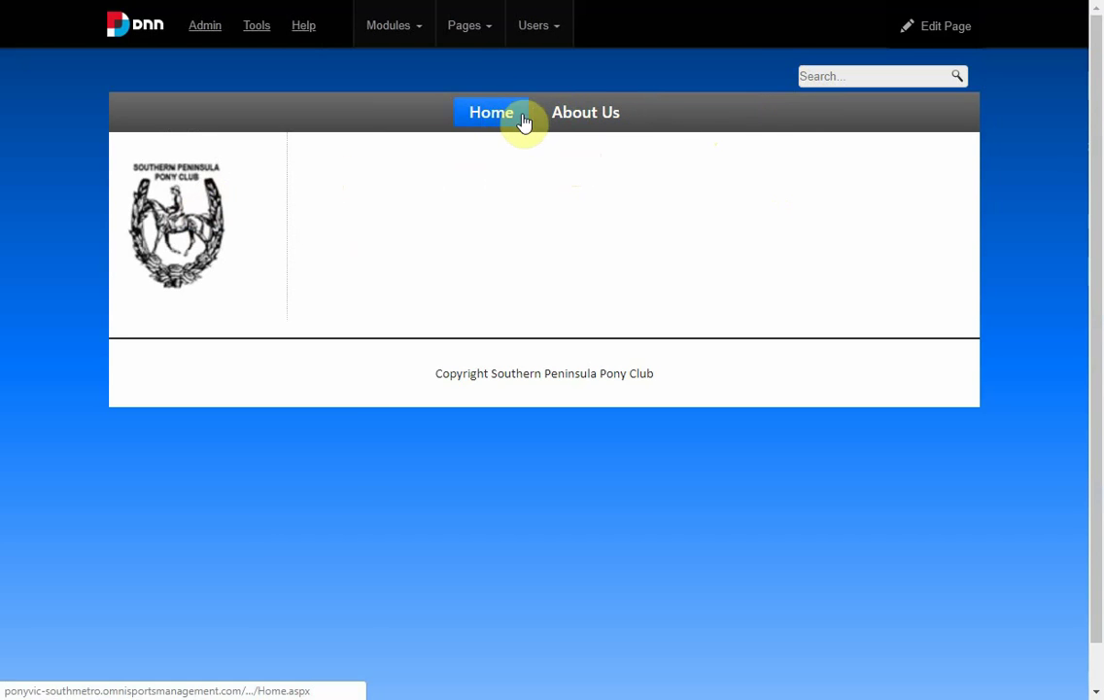
mouse_move(554, 113)
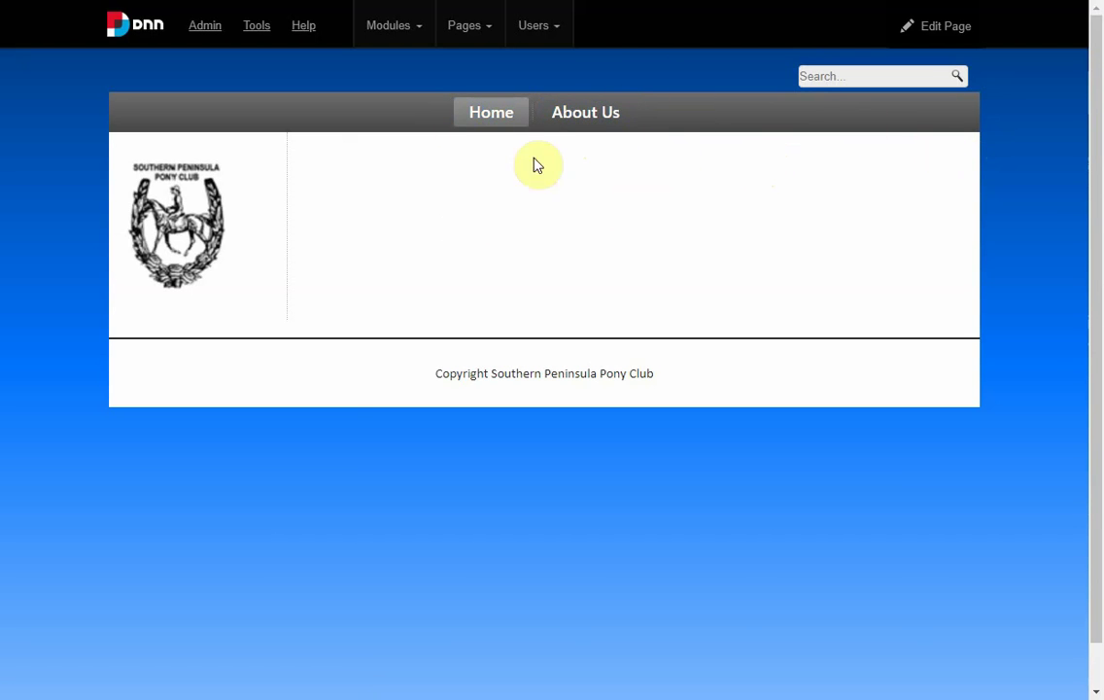
left_click(597, 121)
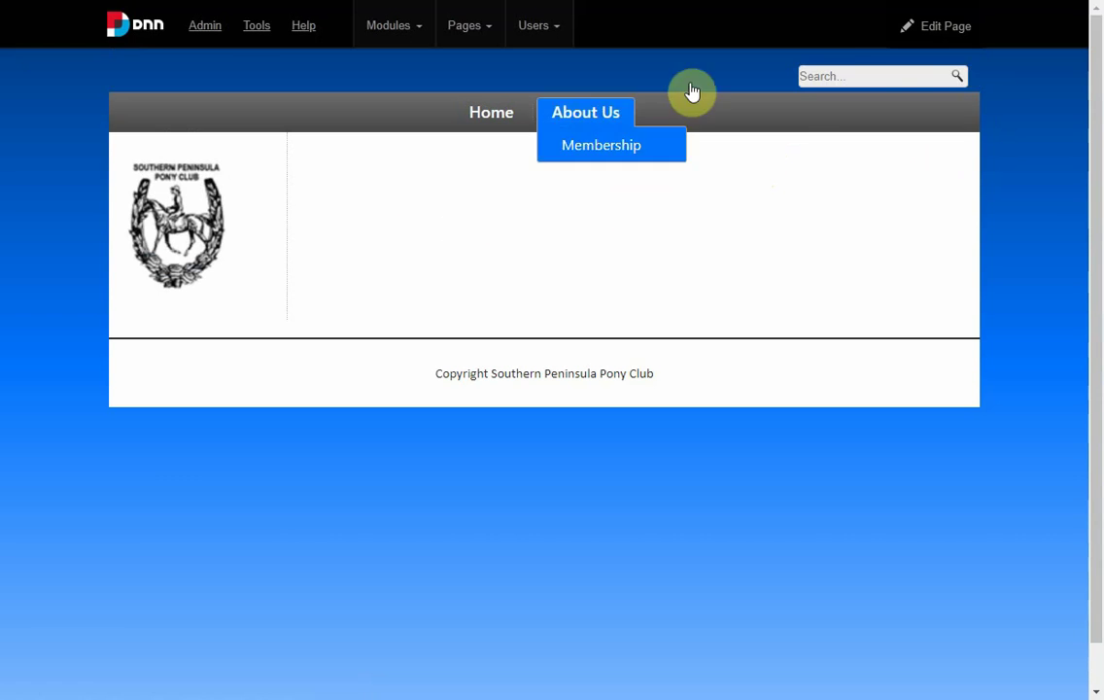
Step: Review the Parent Page and Include In Menu options in the About Us page settings, leaving them without updating
mouse_move(931, 24)
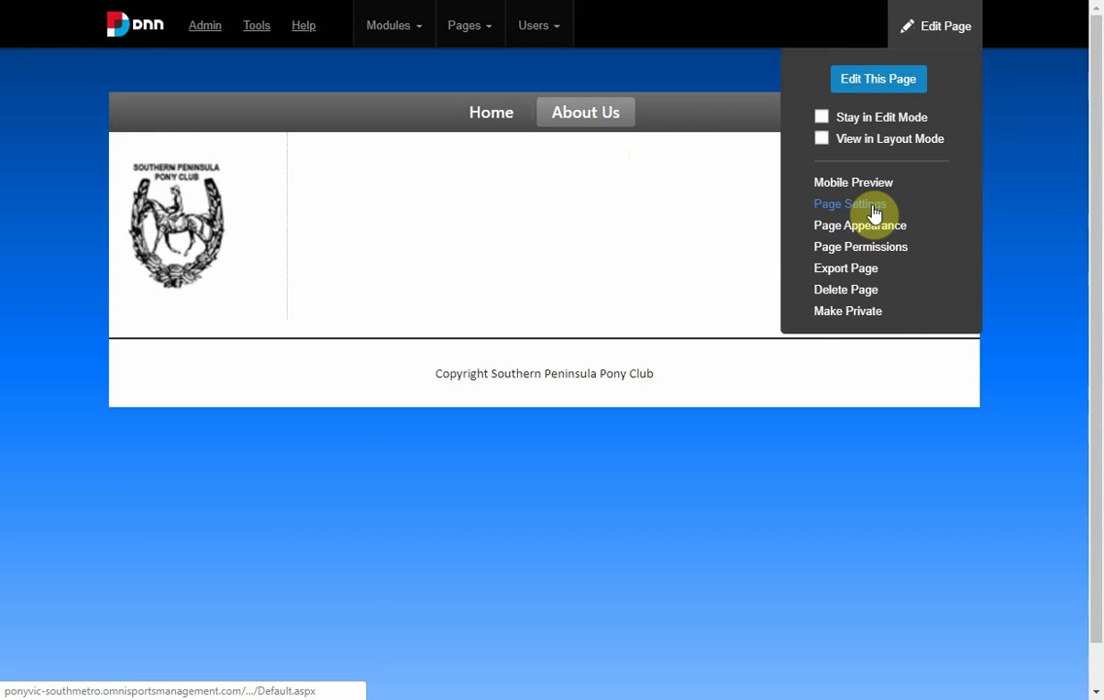
left_click(873, 212)
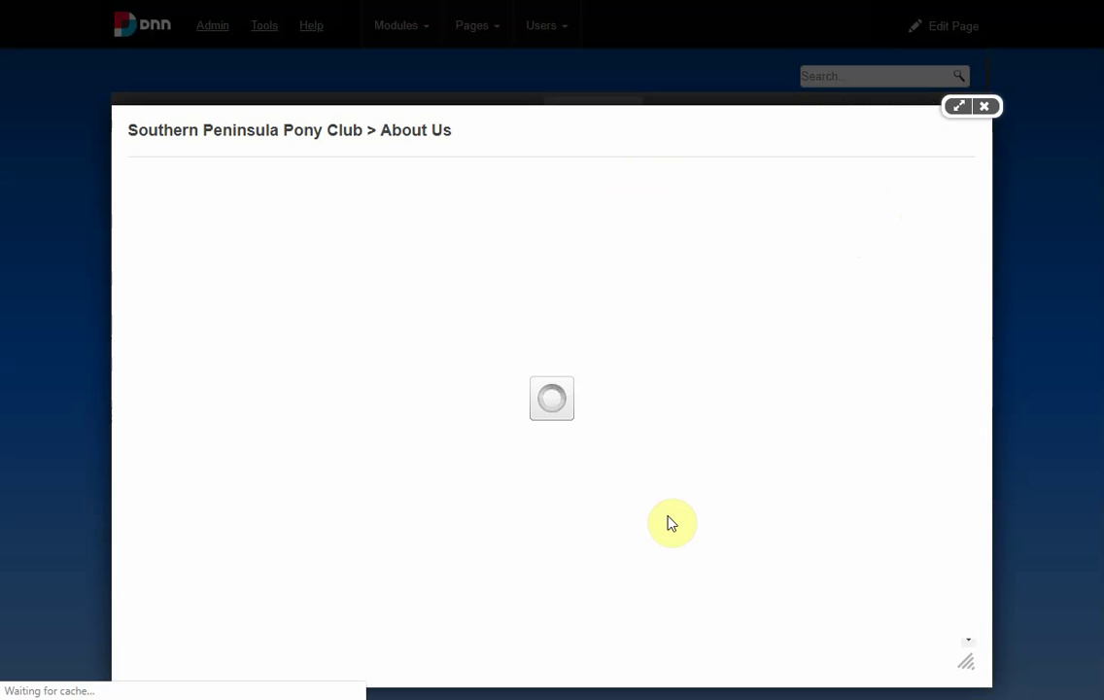
scroll(695, 471, "down", 3)
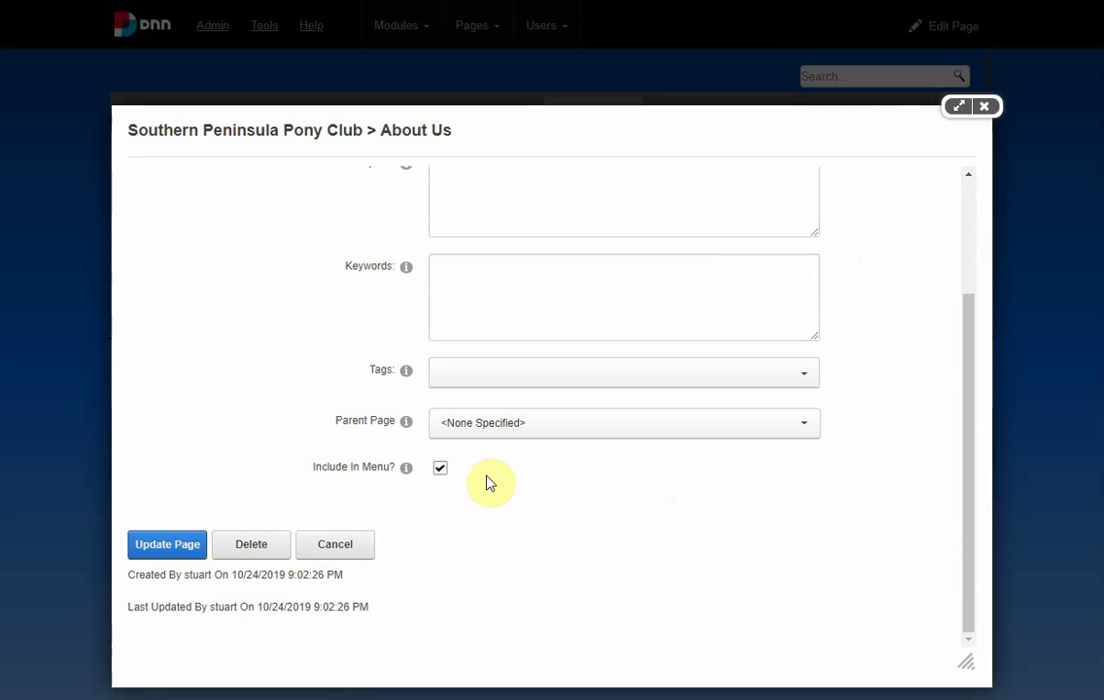
left_click_drag(303, 451, 467, 473)
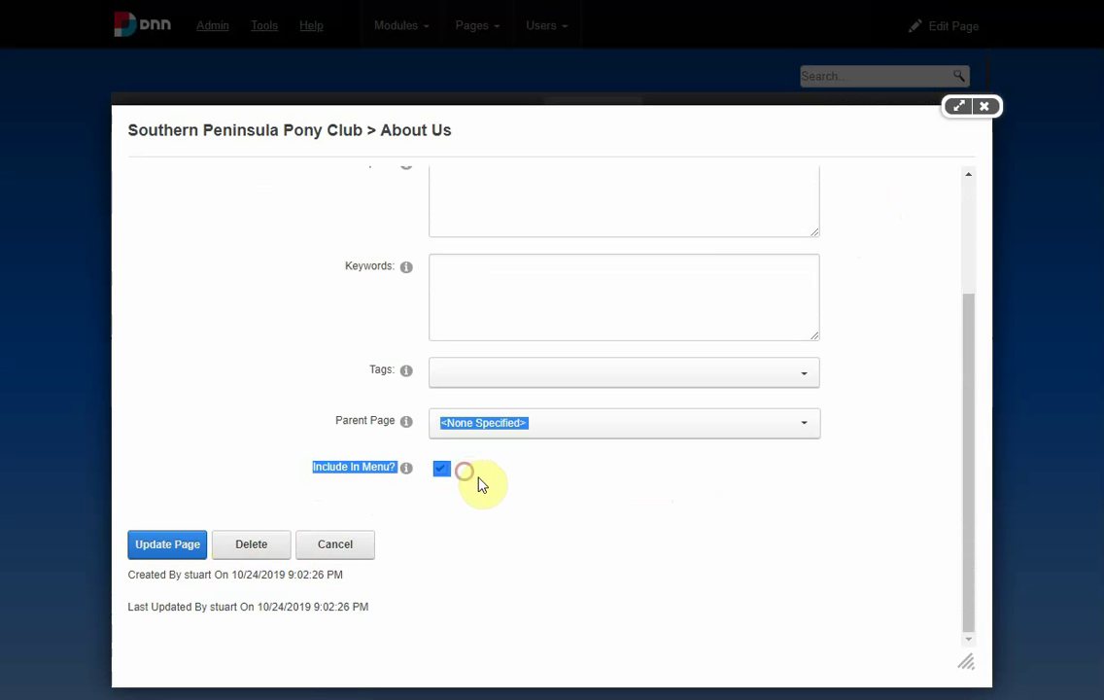
left_click(476, 475)
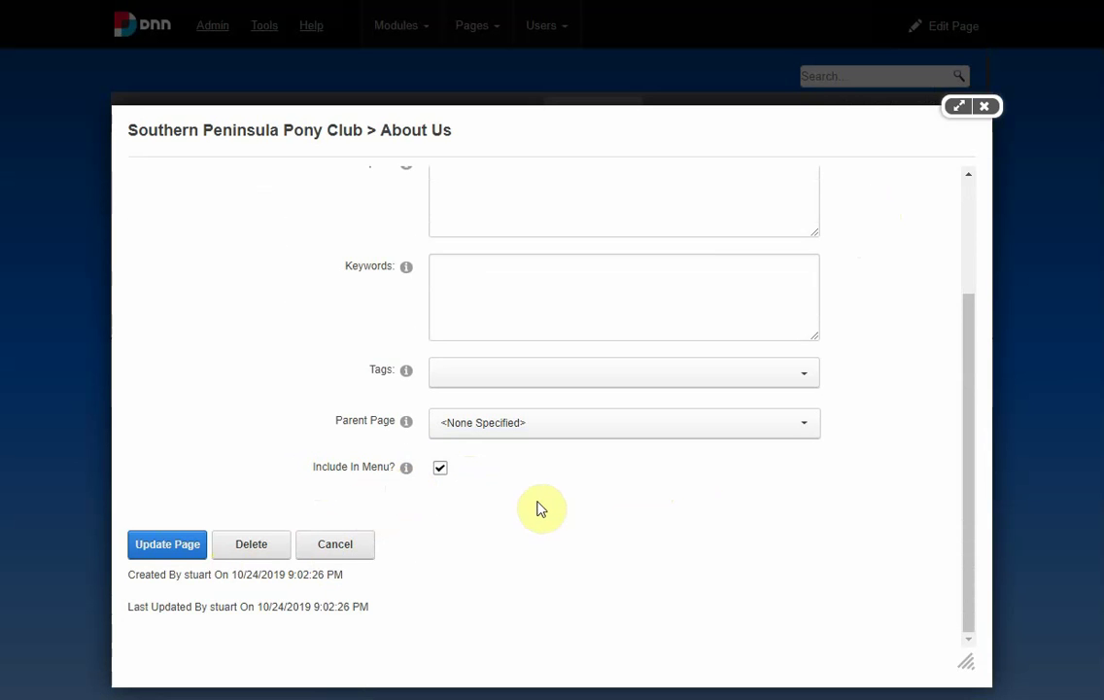
left_click(320, 544)
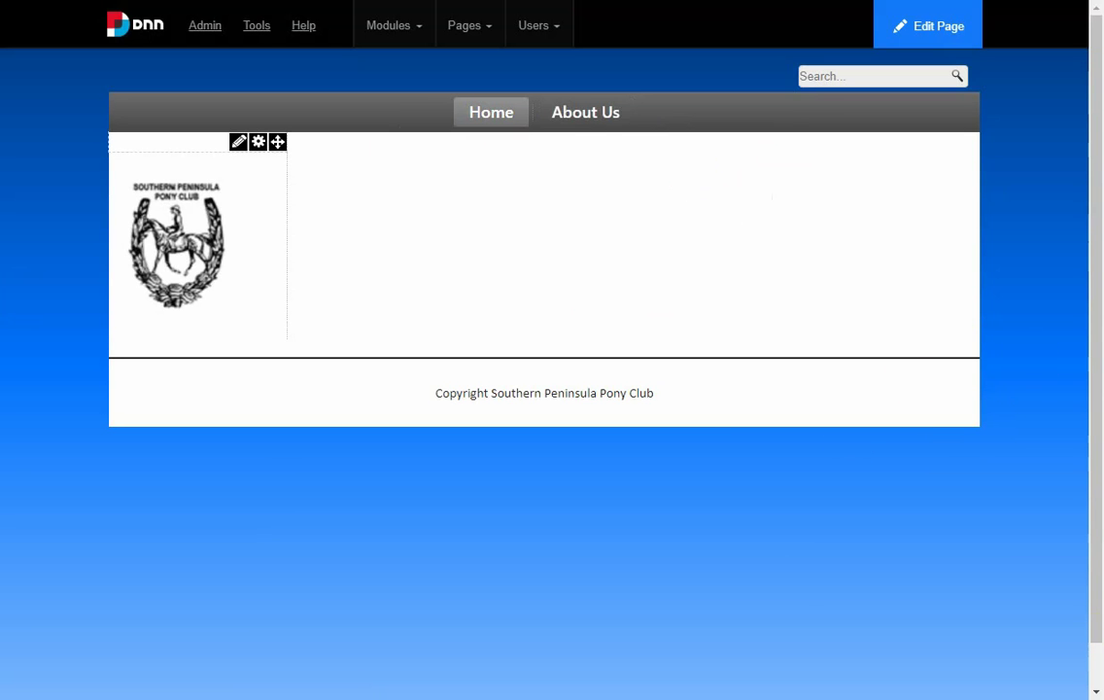
Step: On the Home page, review the list of its existing modules and the Make a Copy option, cancelling without adding anything
mouse_move(554, 44)
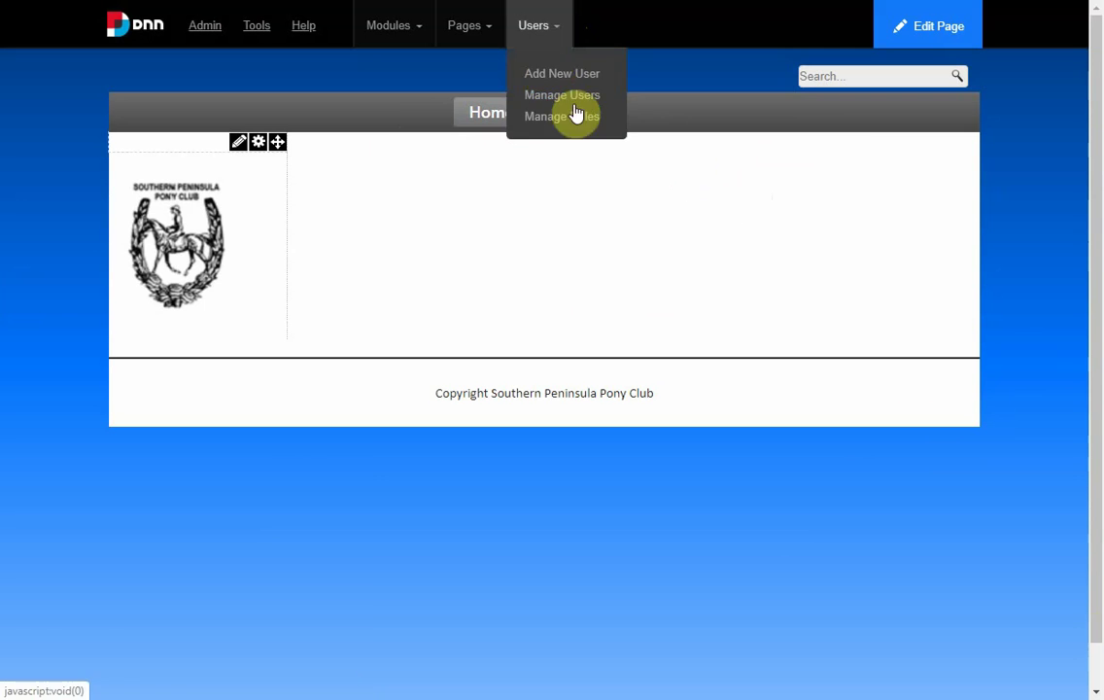
mouse_move(607, 127)
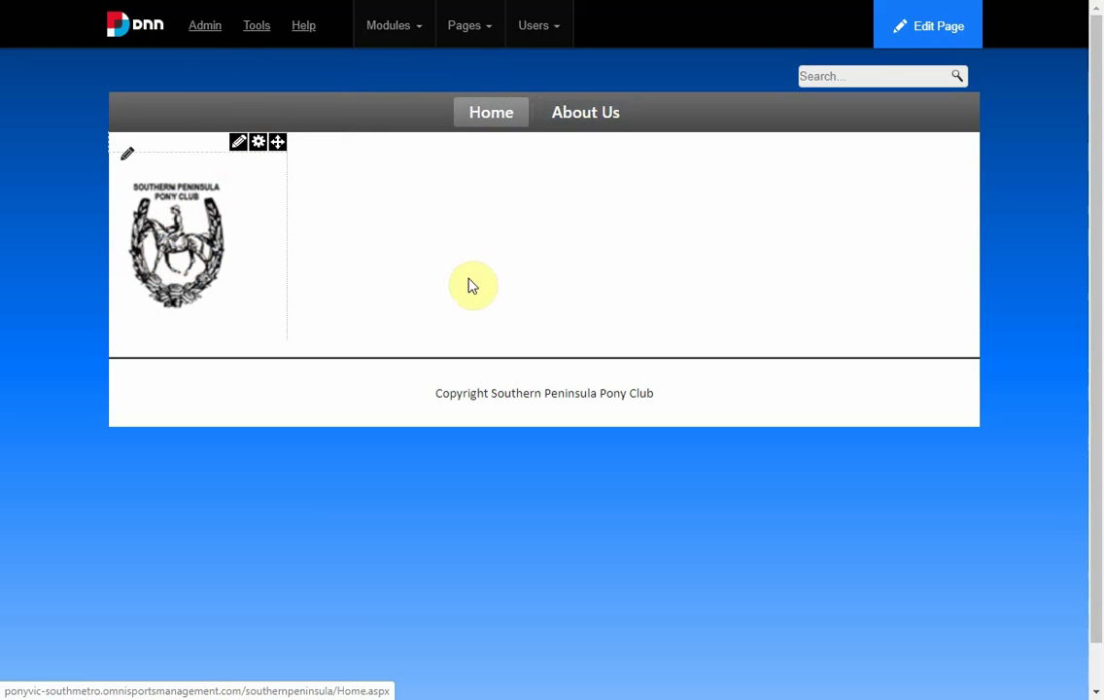
mouse_move(421, 40)
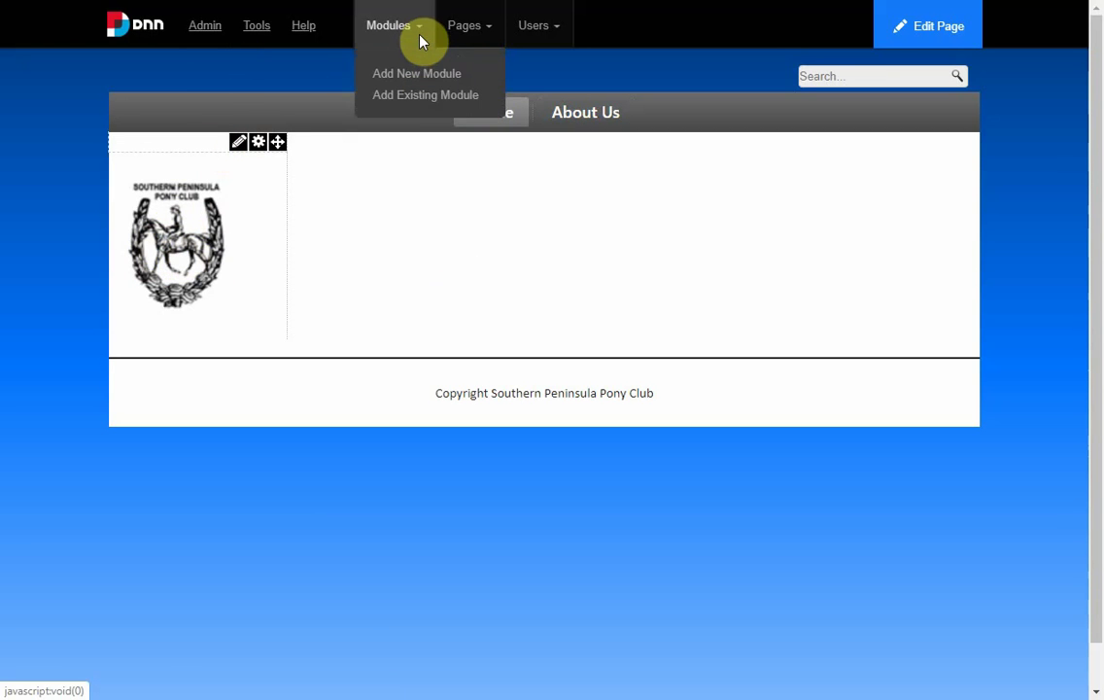
left_click(424, 103)
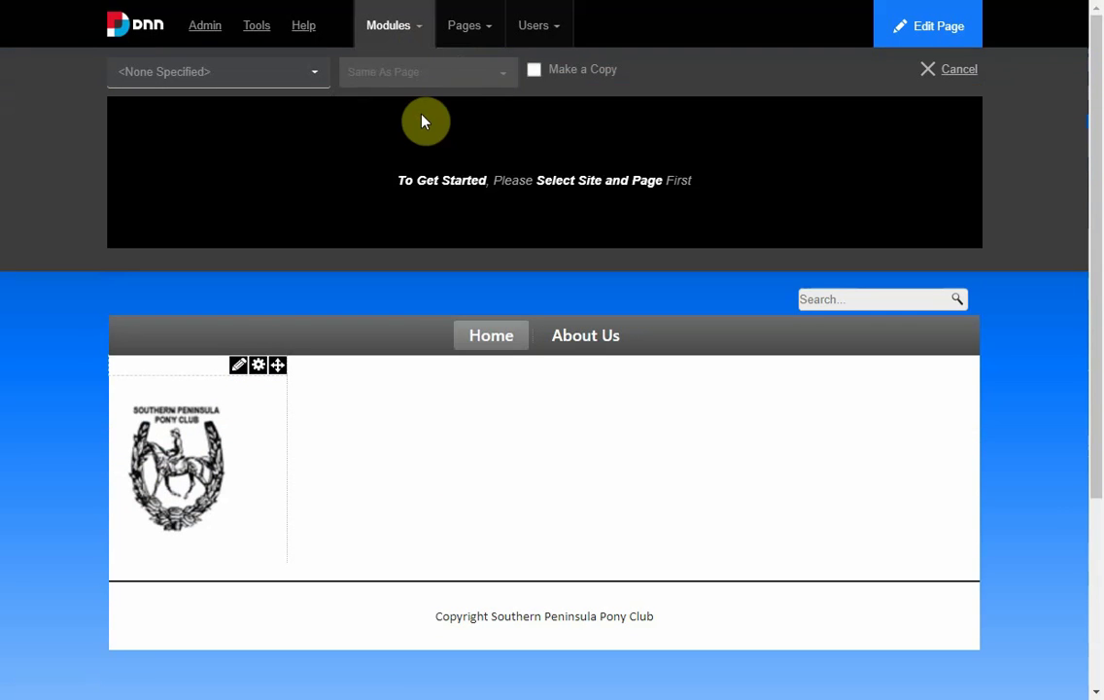
left_click(315, 76)
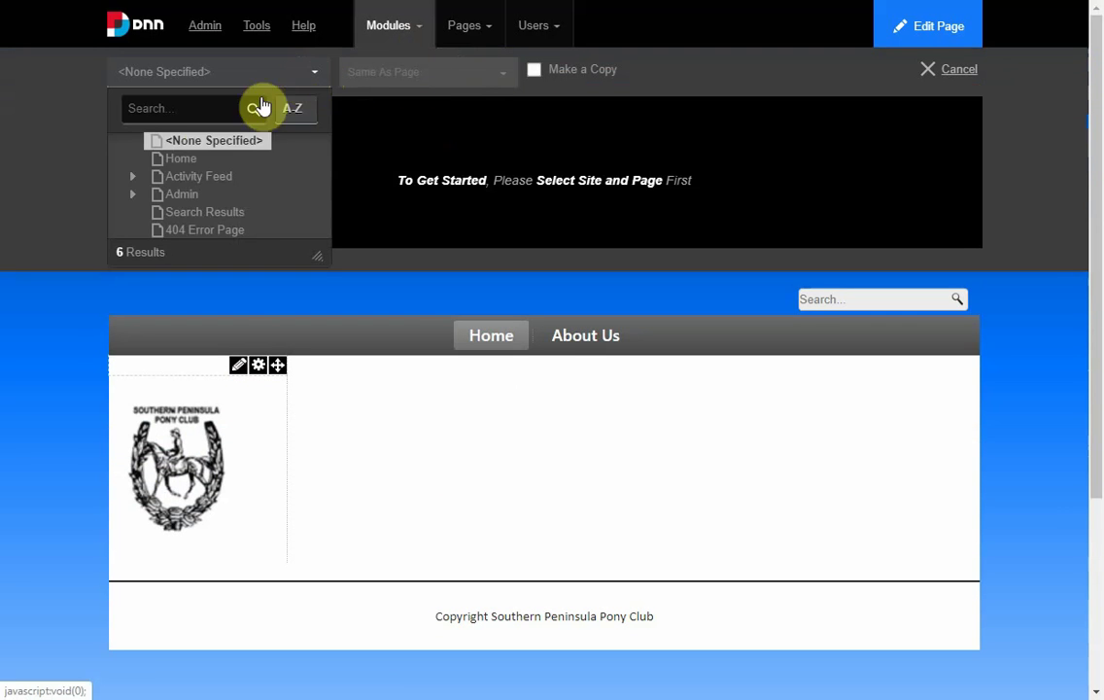
left_click(183, 157)
left_click(197, 167)
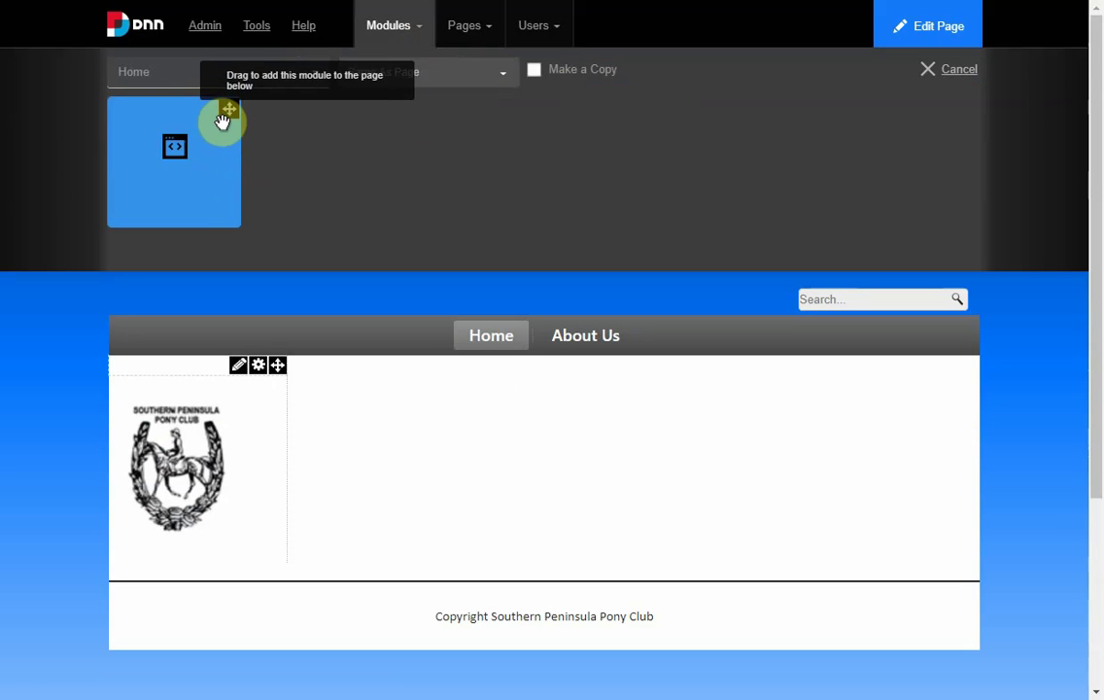
left_click_drag(225, 116, 569, 78)
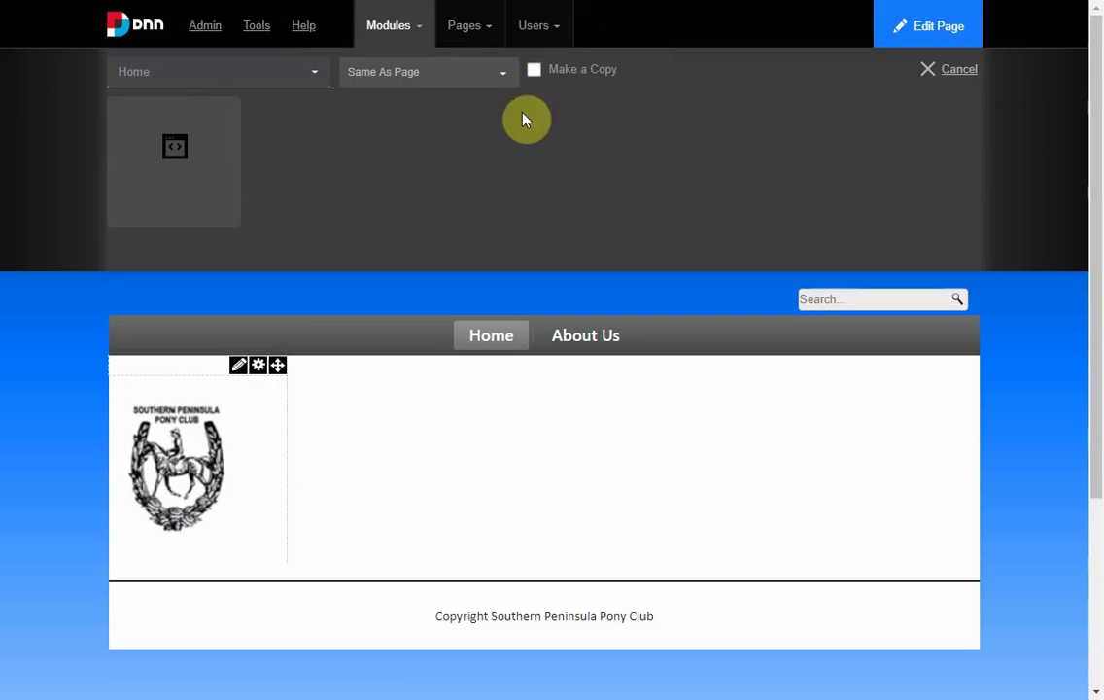
mouse_move(522, 119)
left_mouse_down()
mouse_move(197, 432)
mouse_move(81, 522)
mouse_move(315, 434)
mouse_move(377, 461)
left_mouse_up()
left_click(956, 76)
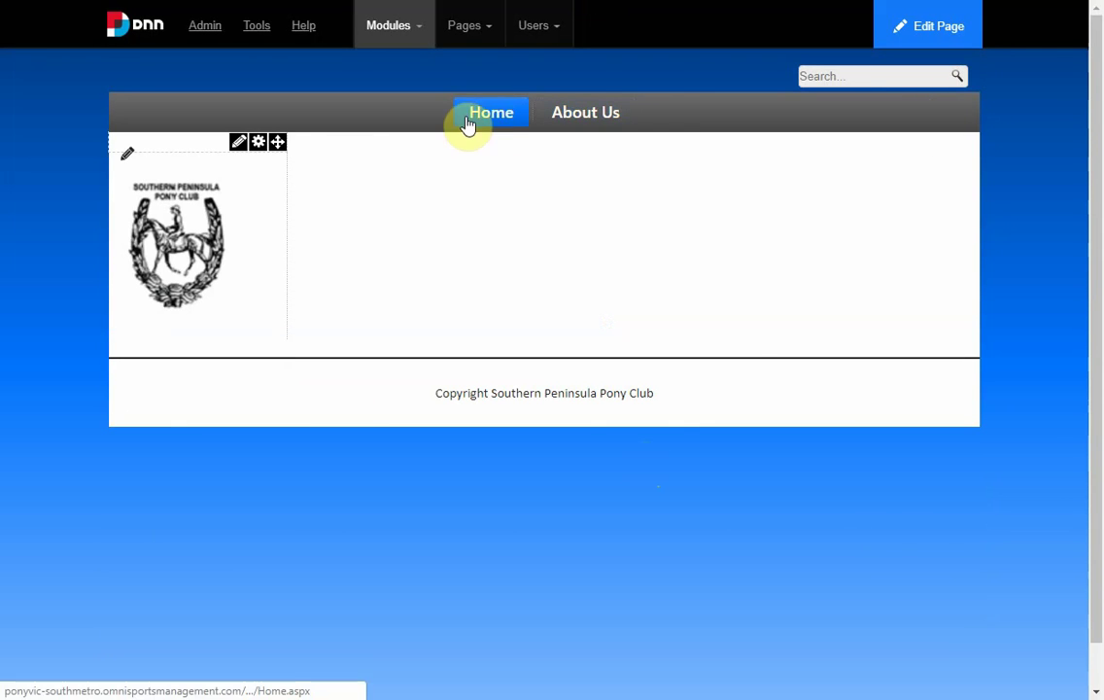
mouse_move(572, 131)
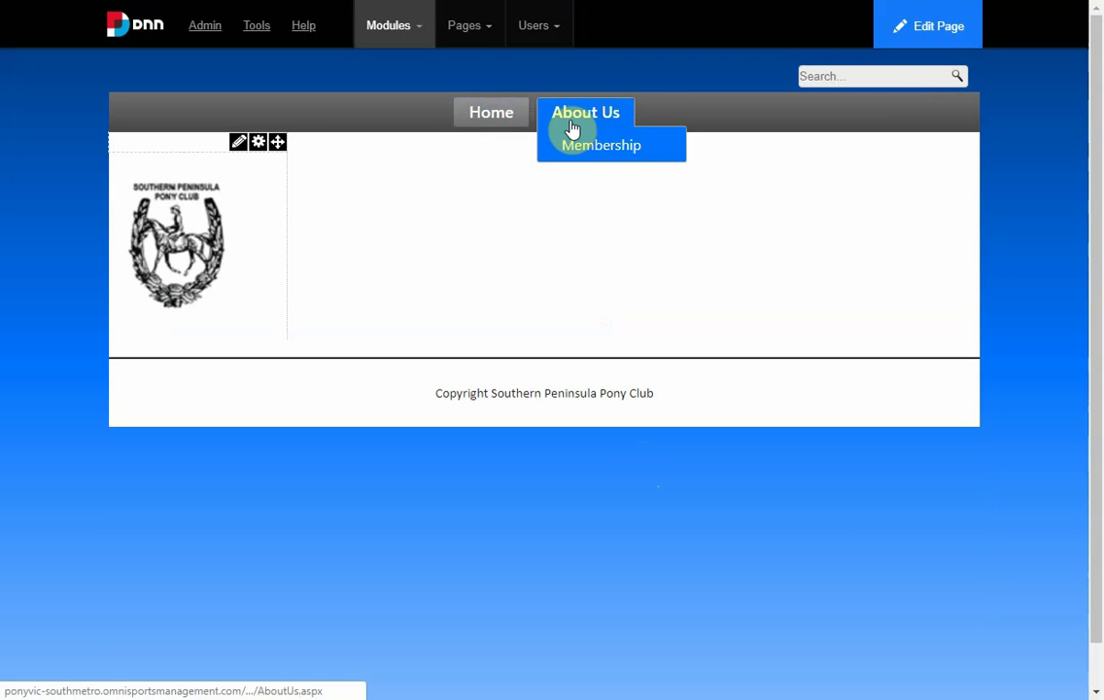
Step: Edit the logo module's content on the Home page and add the line Google below the logo
left_click(573, 129)
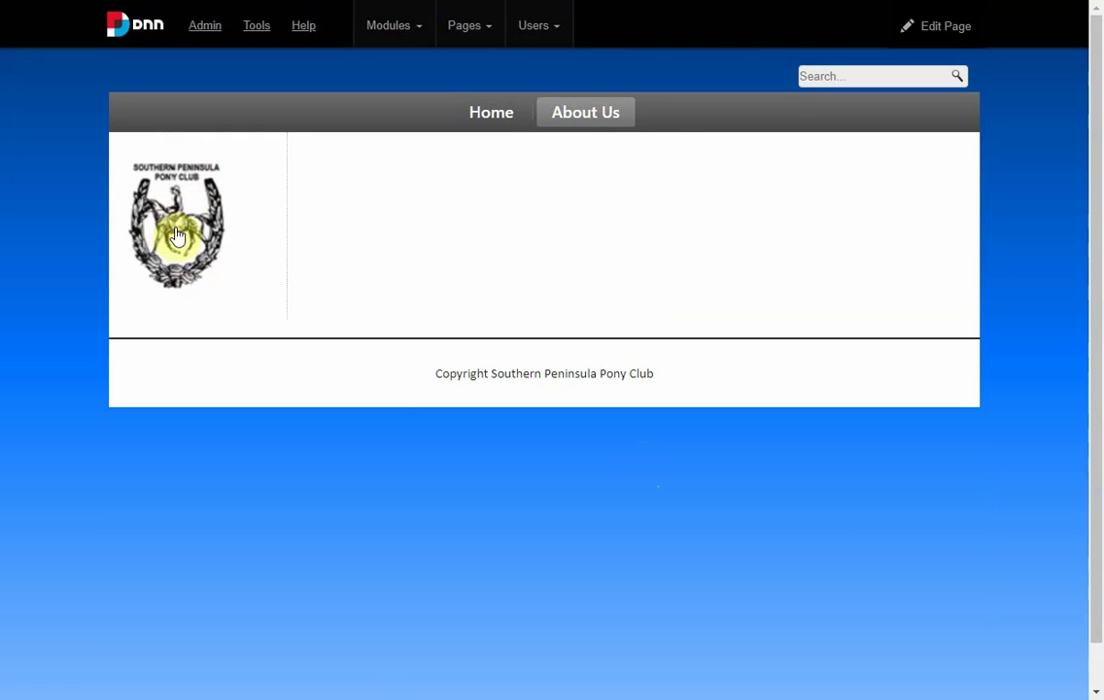
left_click(493, 115)
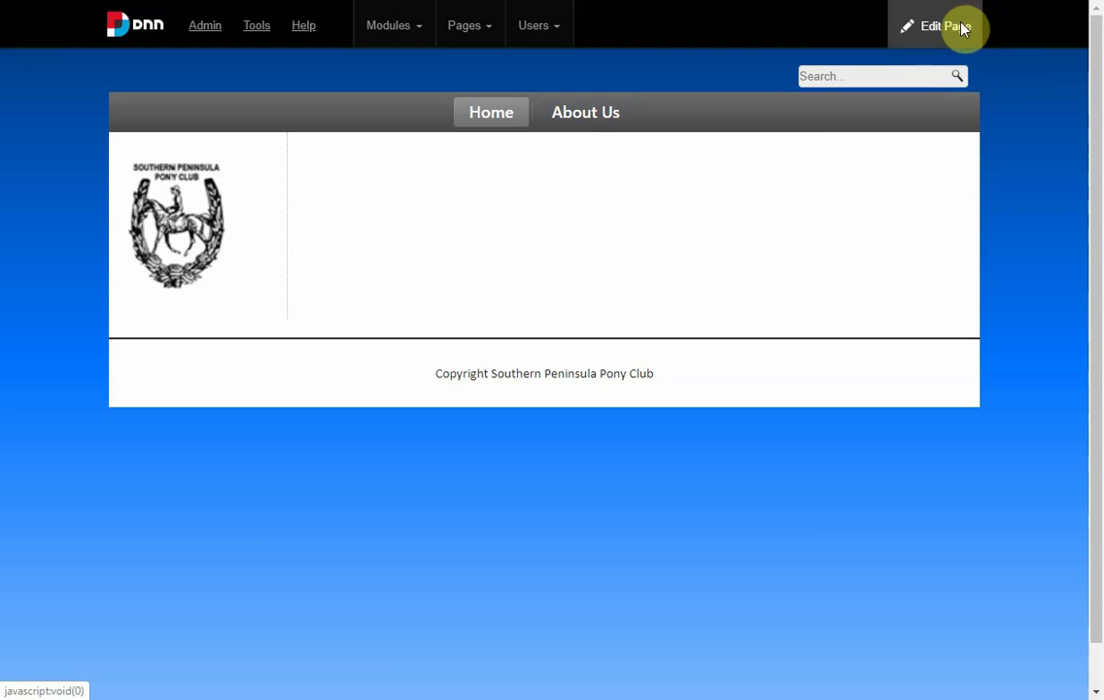
mouse_move(963, 29)
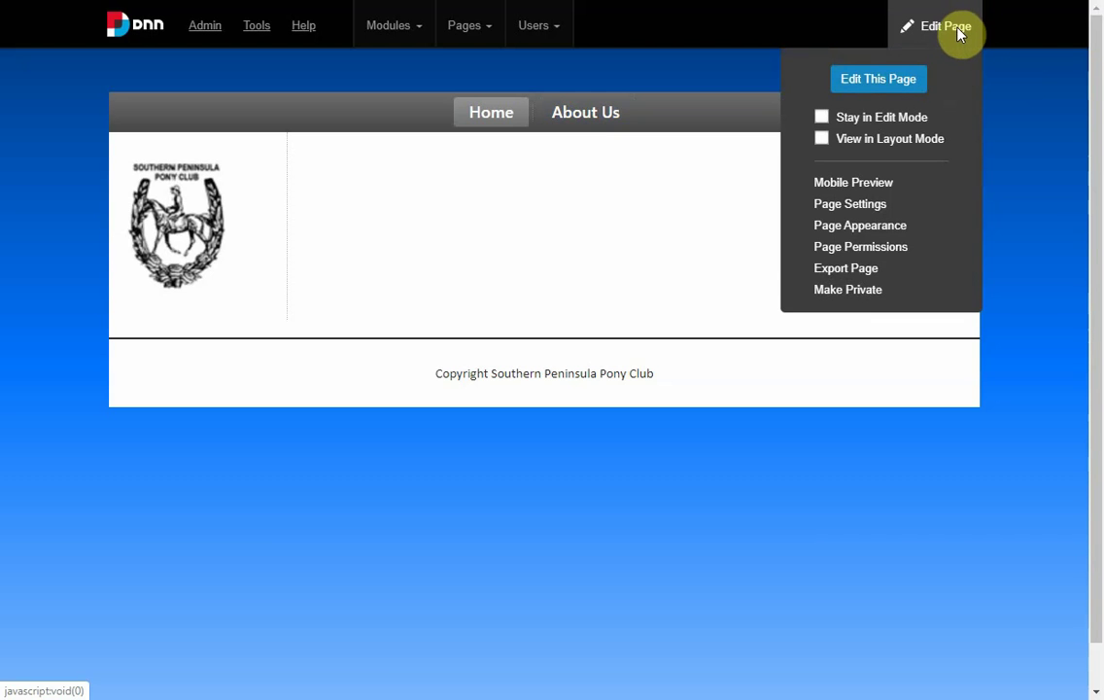
left_click(891, 81)
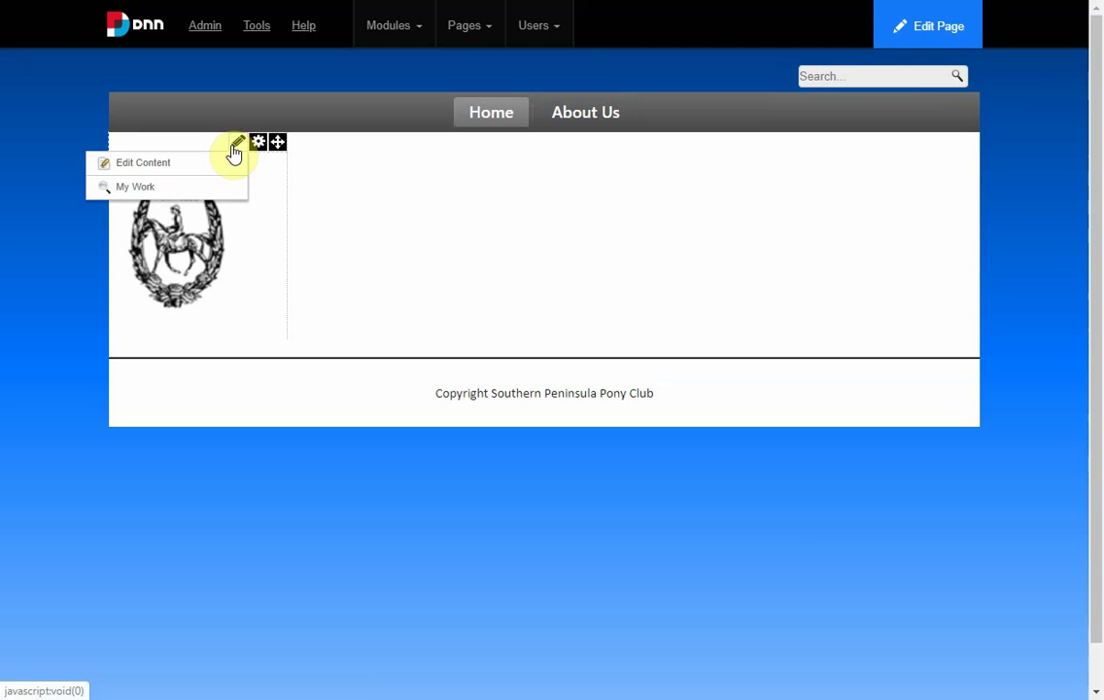
left_click(217, 164)
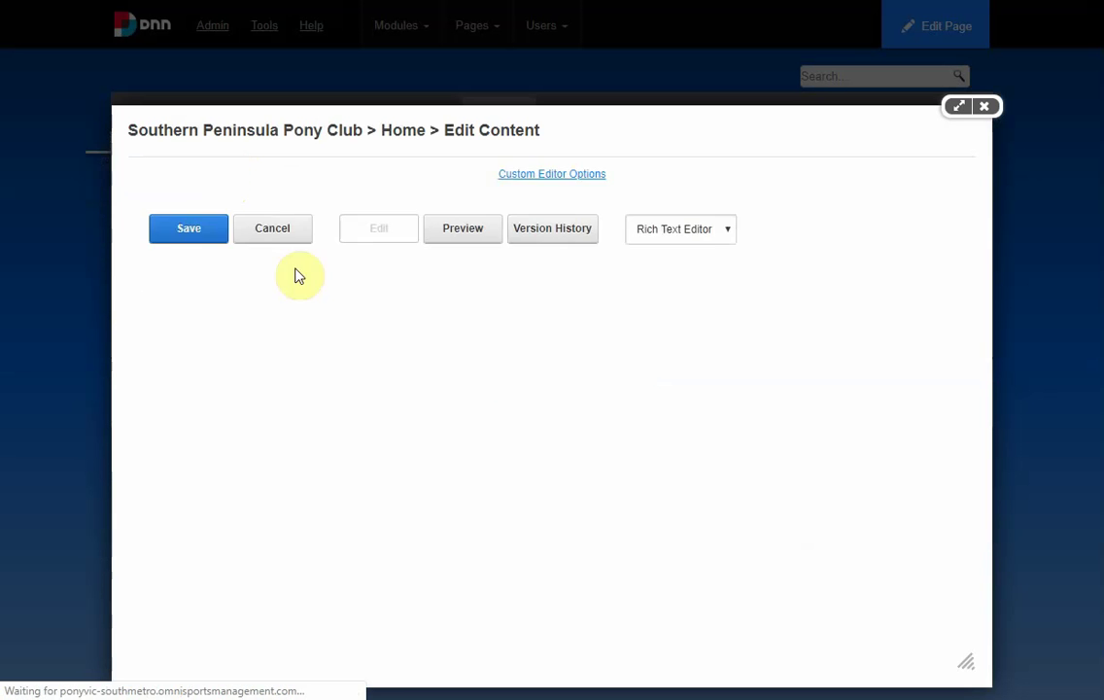
left_click(291, 355)
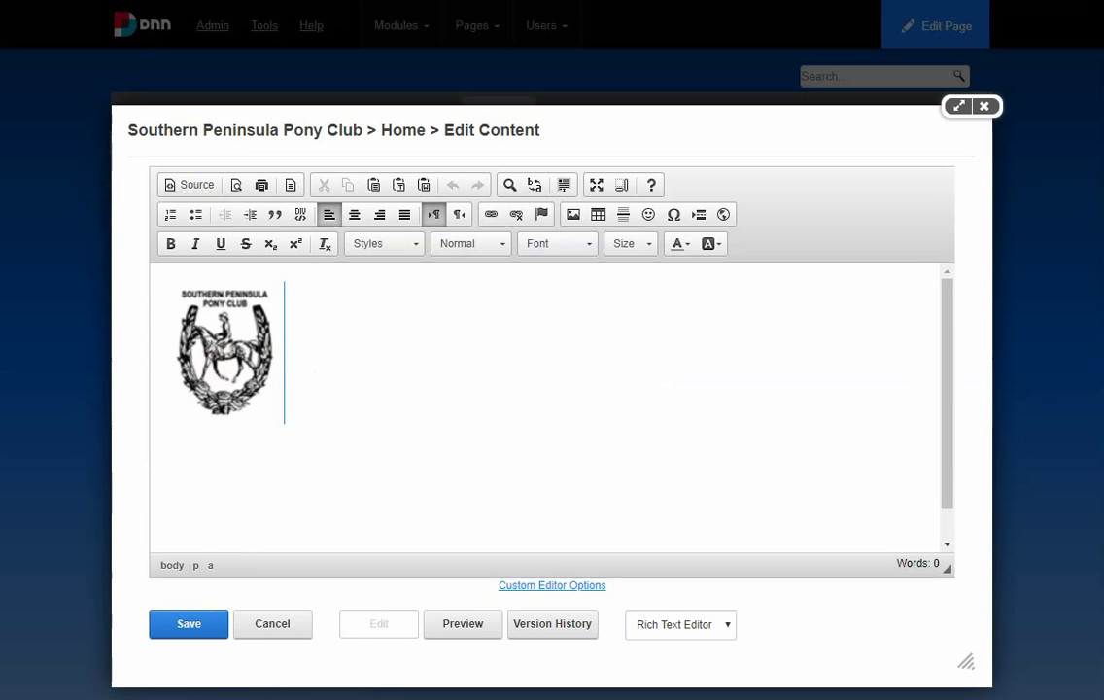
key("Return")
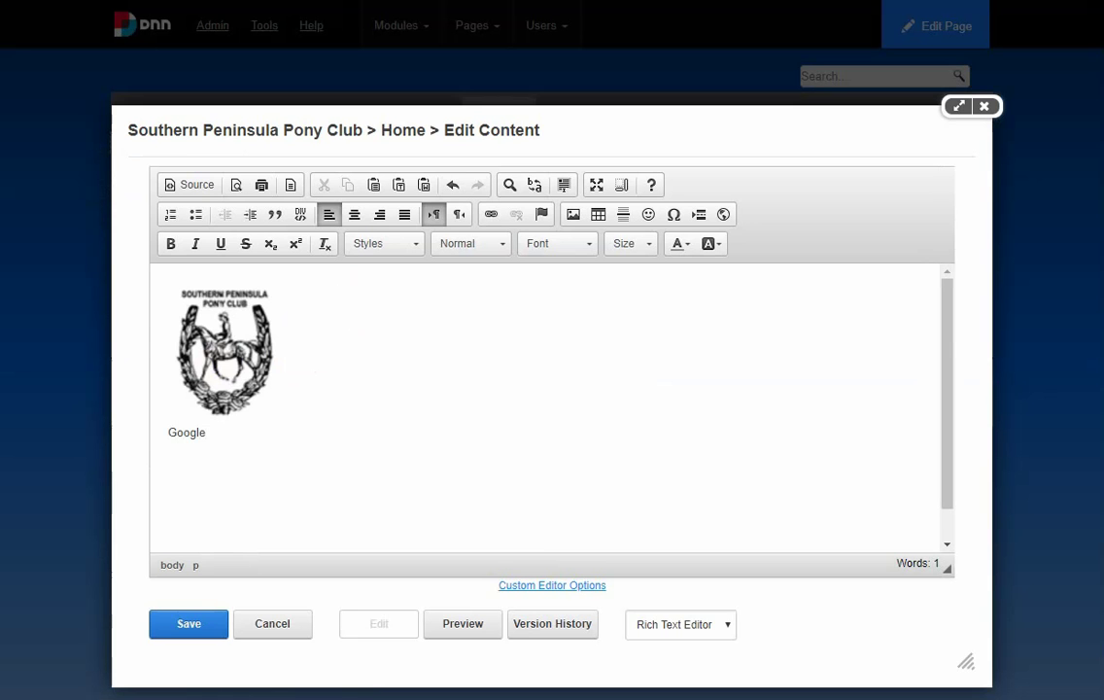
double_click(186, 432)
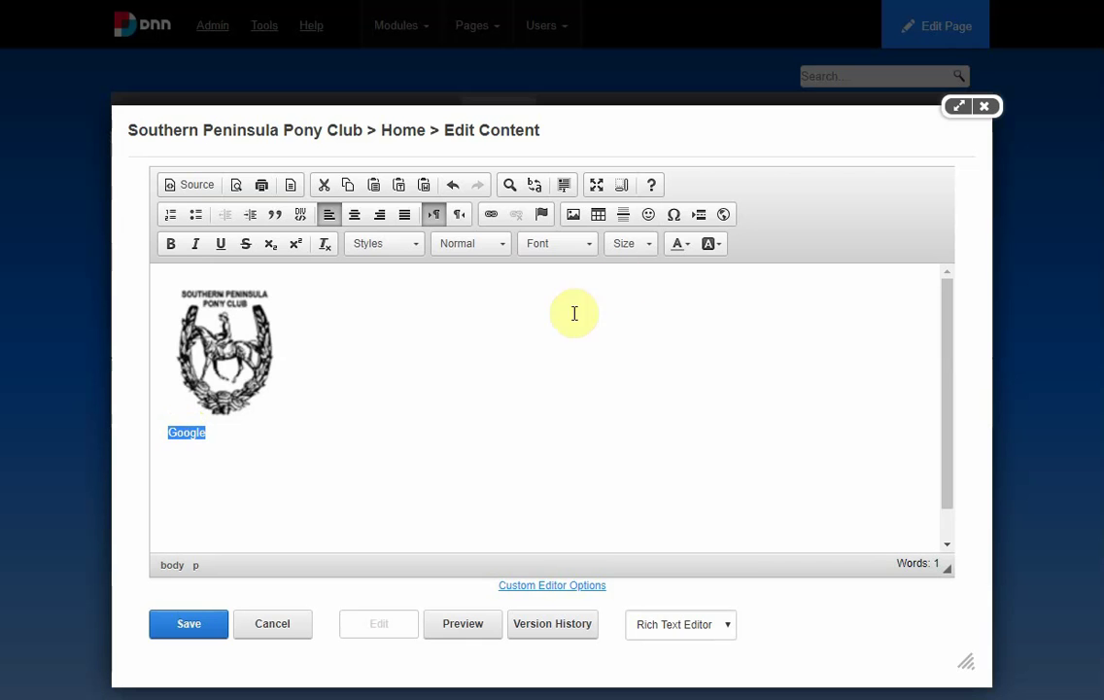
left_click(491, 215)
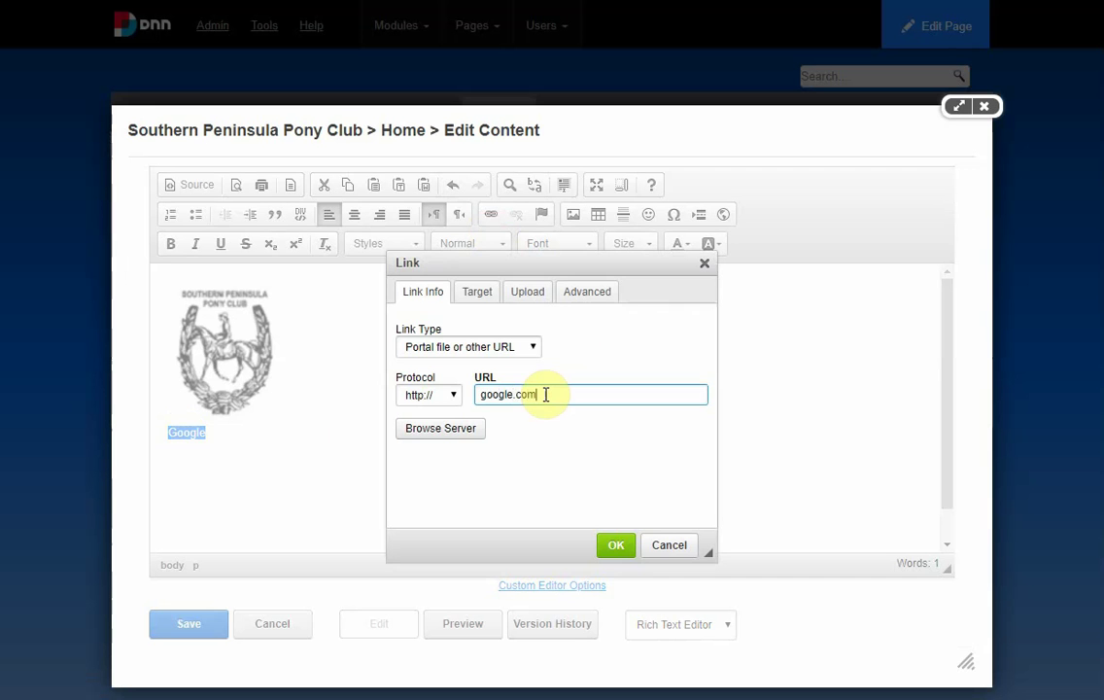
type("google.com")
left_click(614, 546)
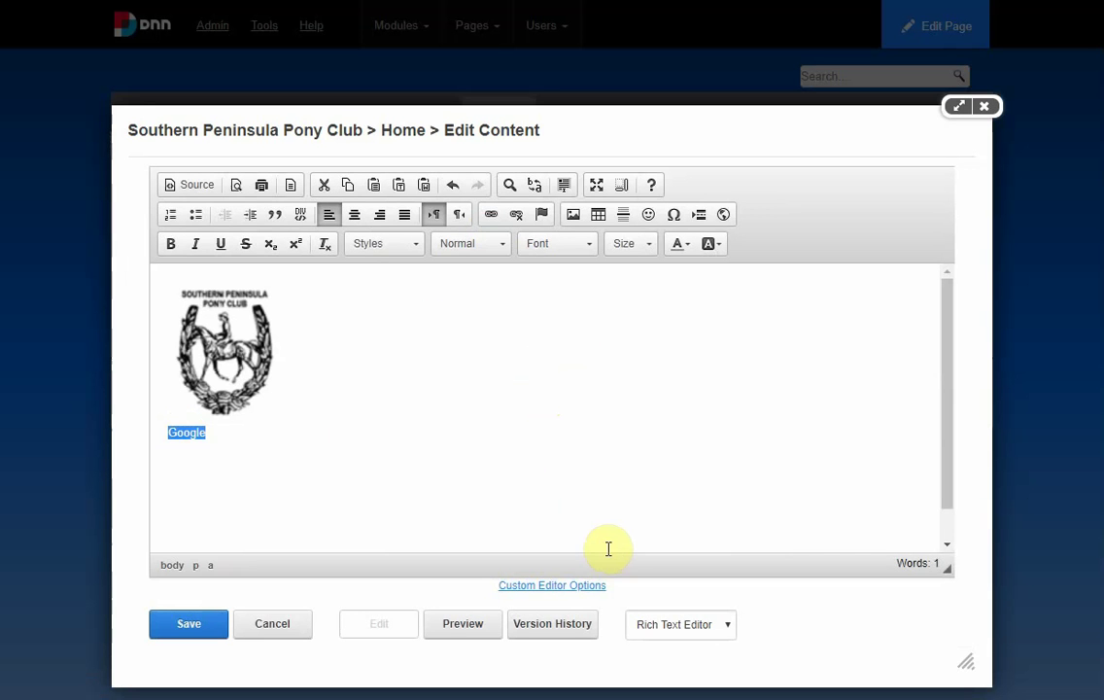
left_click(195, 624)
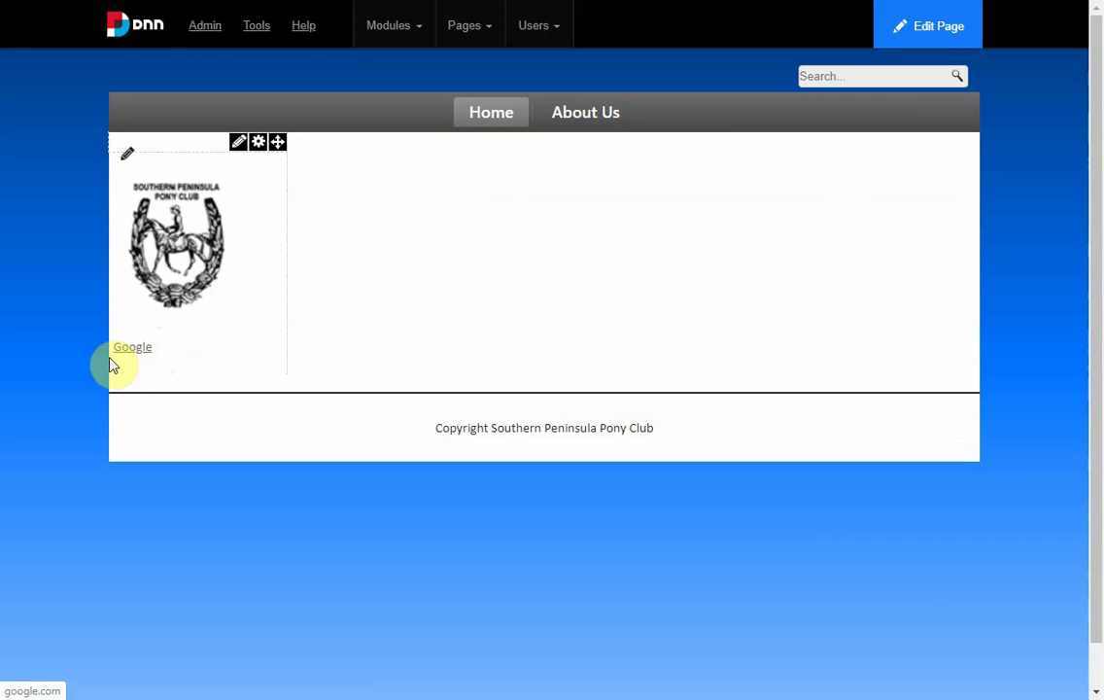
left_click(583, 141)
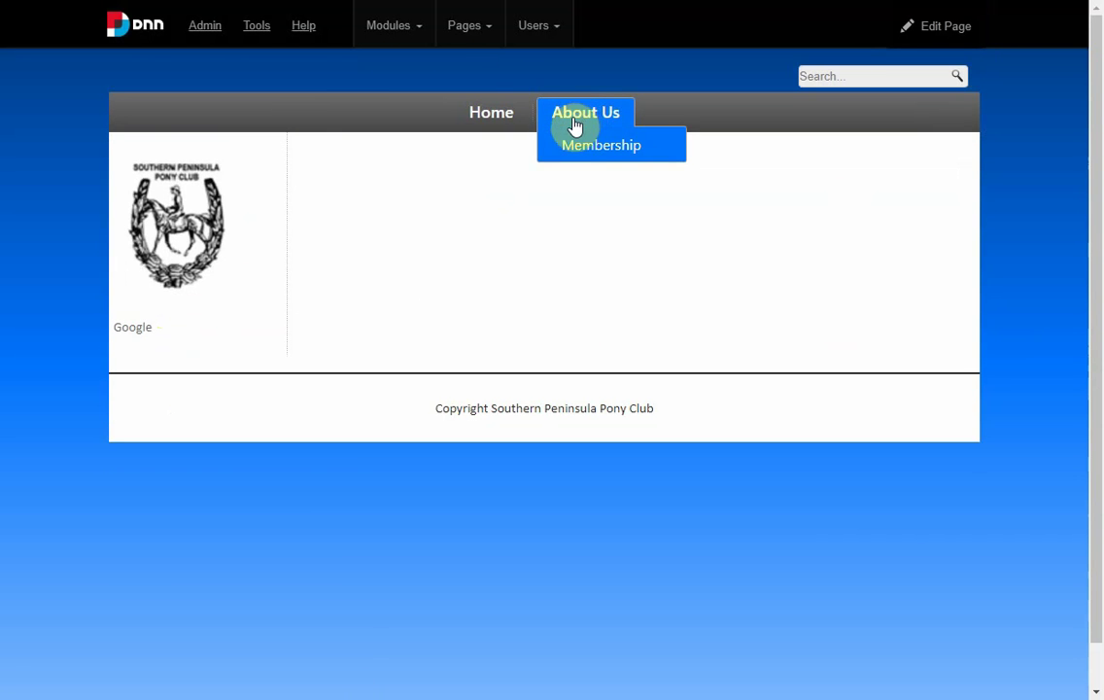
left_click(575, 146)
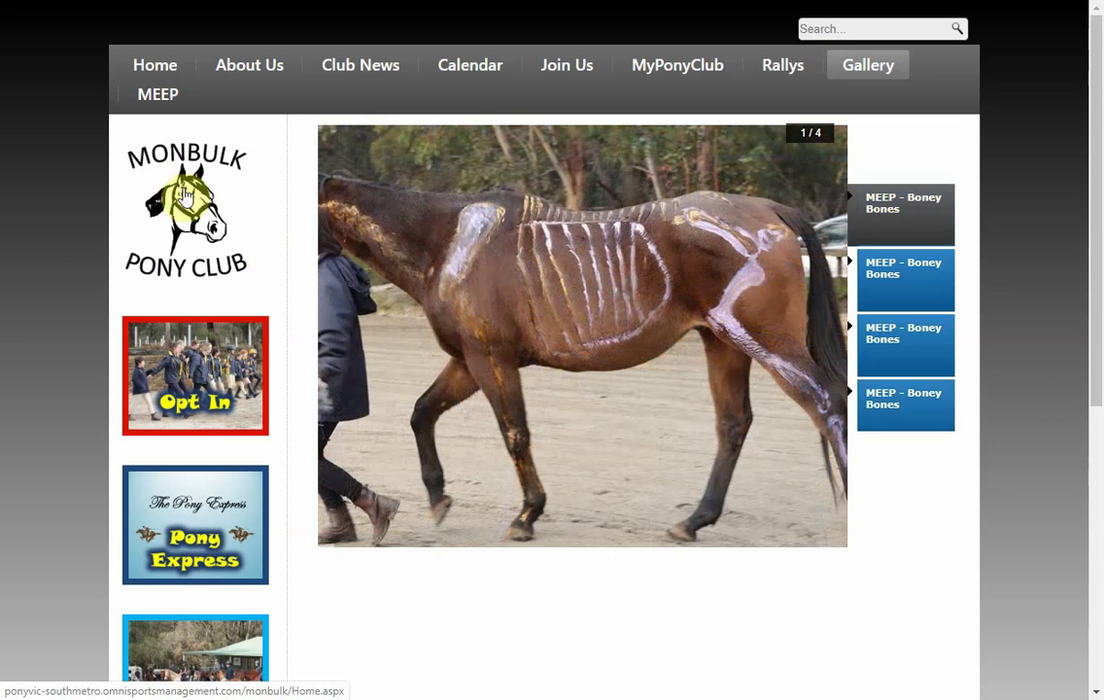
Step: Examine the Monbulk Pony Club Gallery page's navigation submenus and its sidebar image links from Opt In to Awards
mouse_move(789, 74)
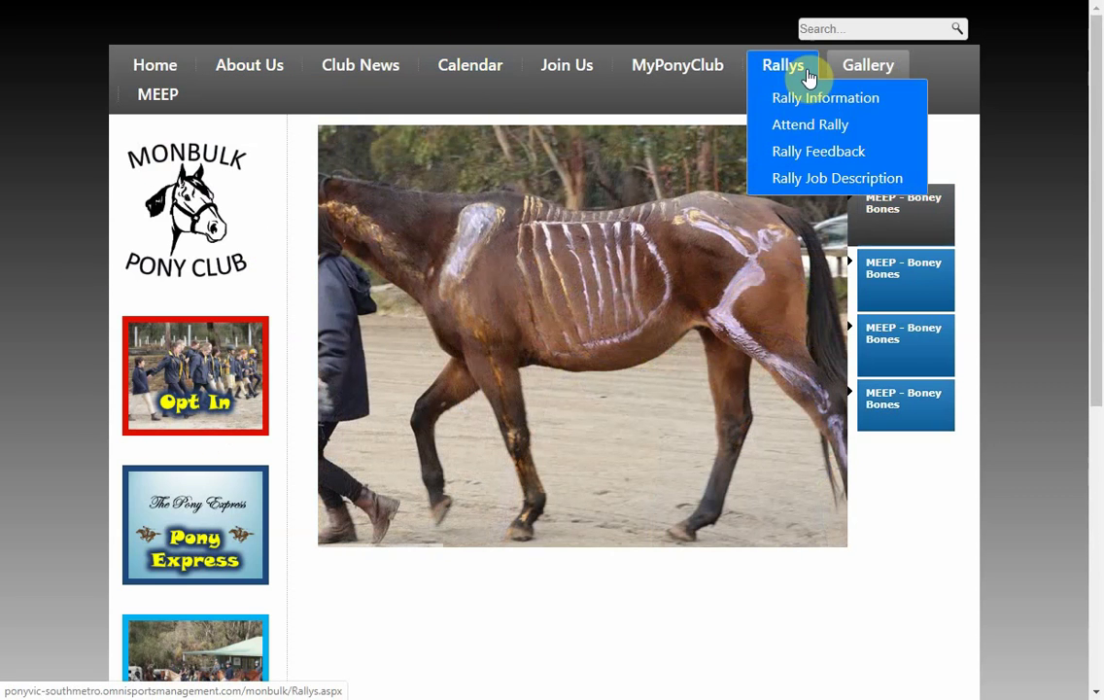
mouse_move(173, 94)
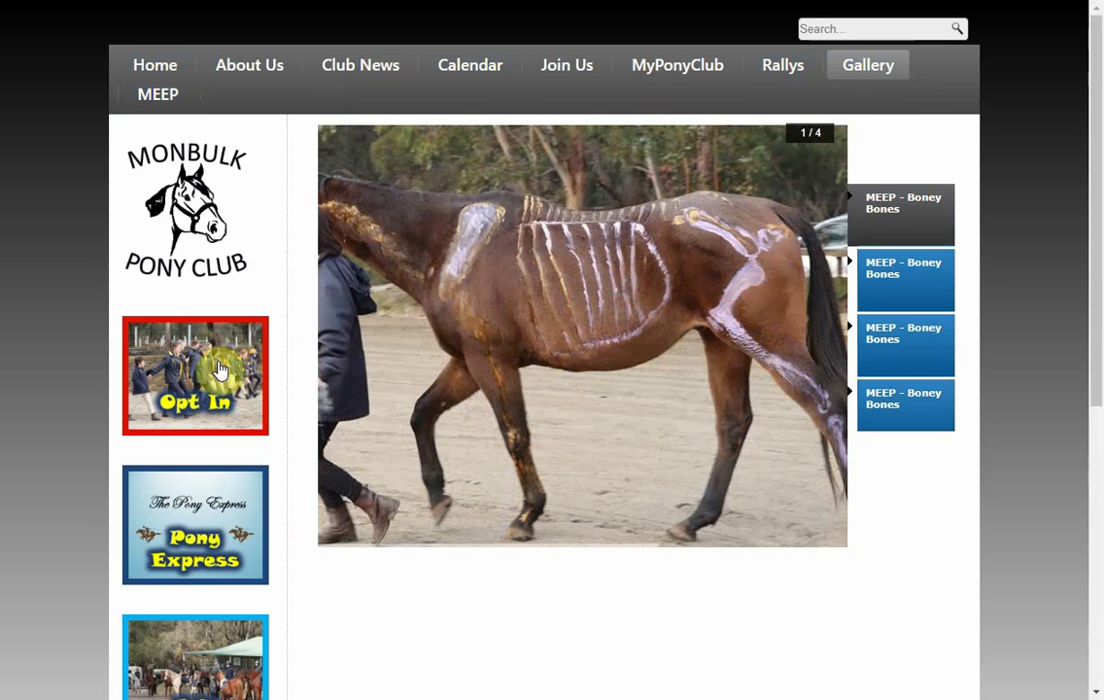
scroll(229, 495, "down", 3)
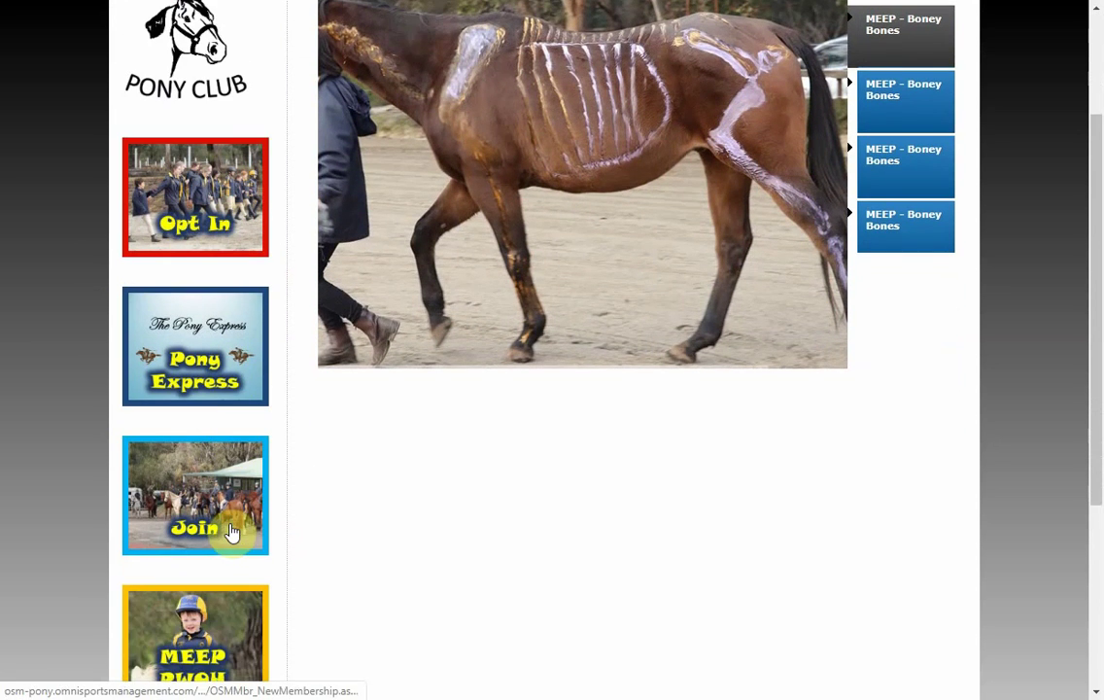
scroll(193, 418, "down", 2)
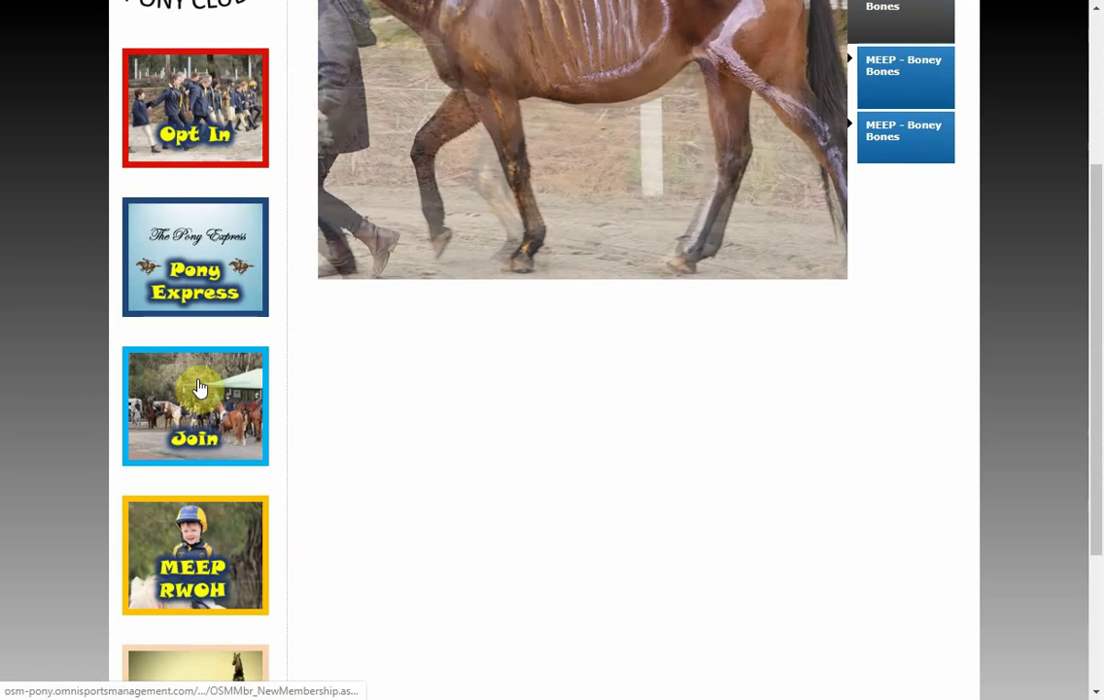
scroll(234, 533, "down", 4)
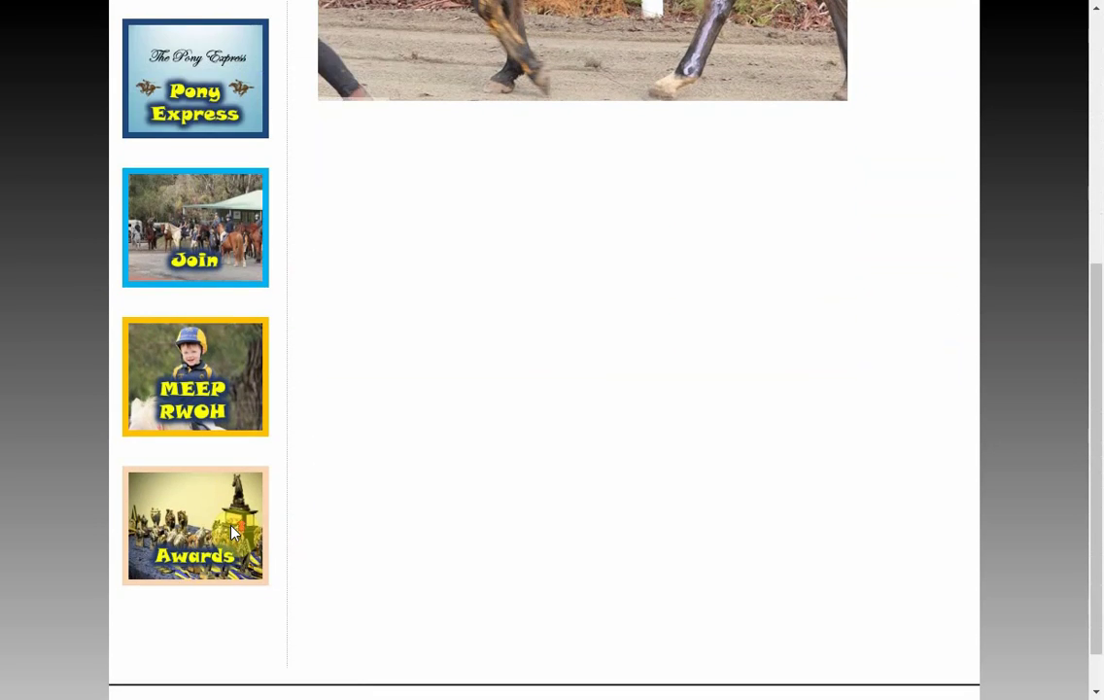
scroll(206, 447, "up", 4)
scroll(210, 415, "up", 5)
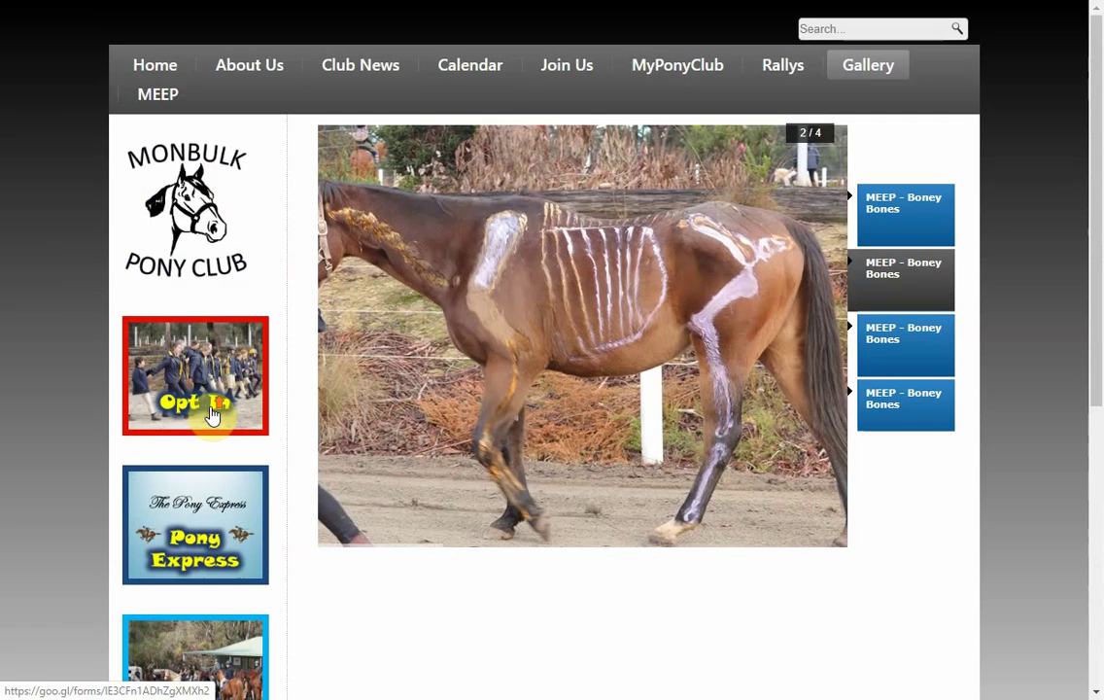
Step: Open the Monbulk site's MEEP page and examine its sidebar links from Introduction to Questions
left_click(162, 99)
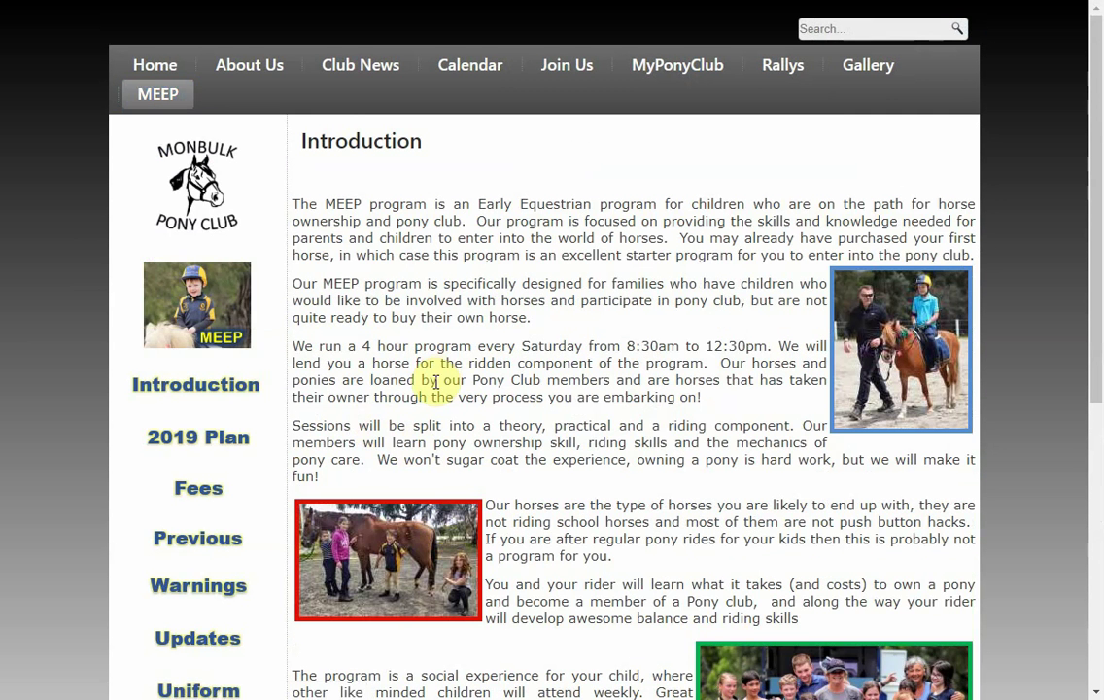
scroll(432, 382, "down", 3)
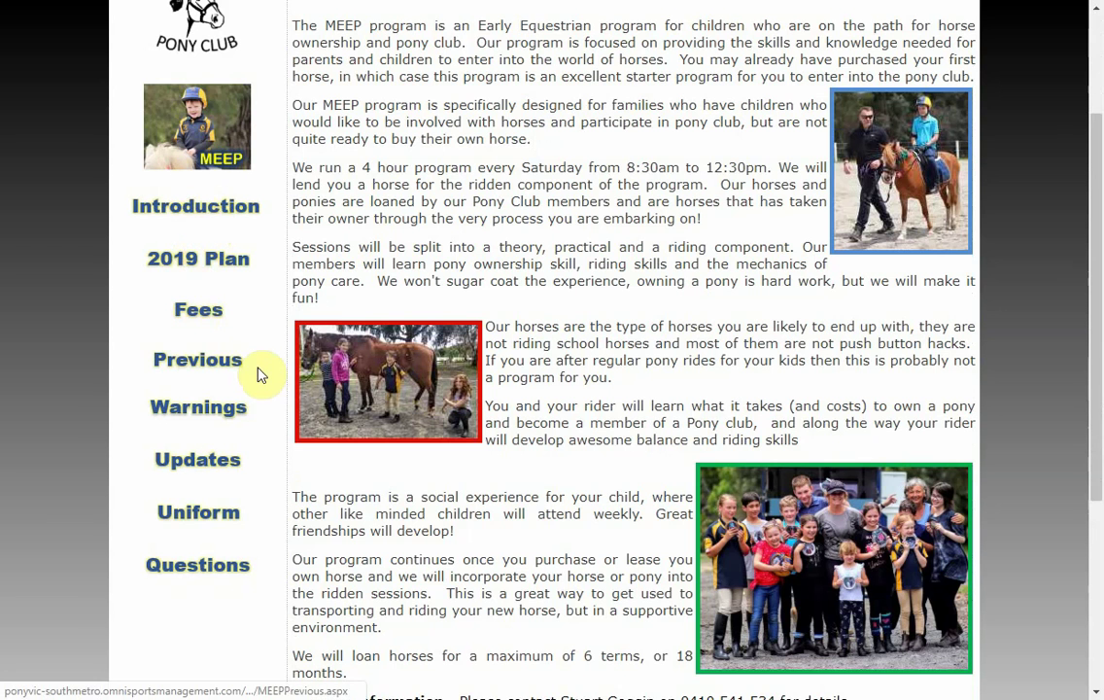
scroll(262, 370, "up", 3)
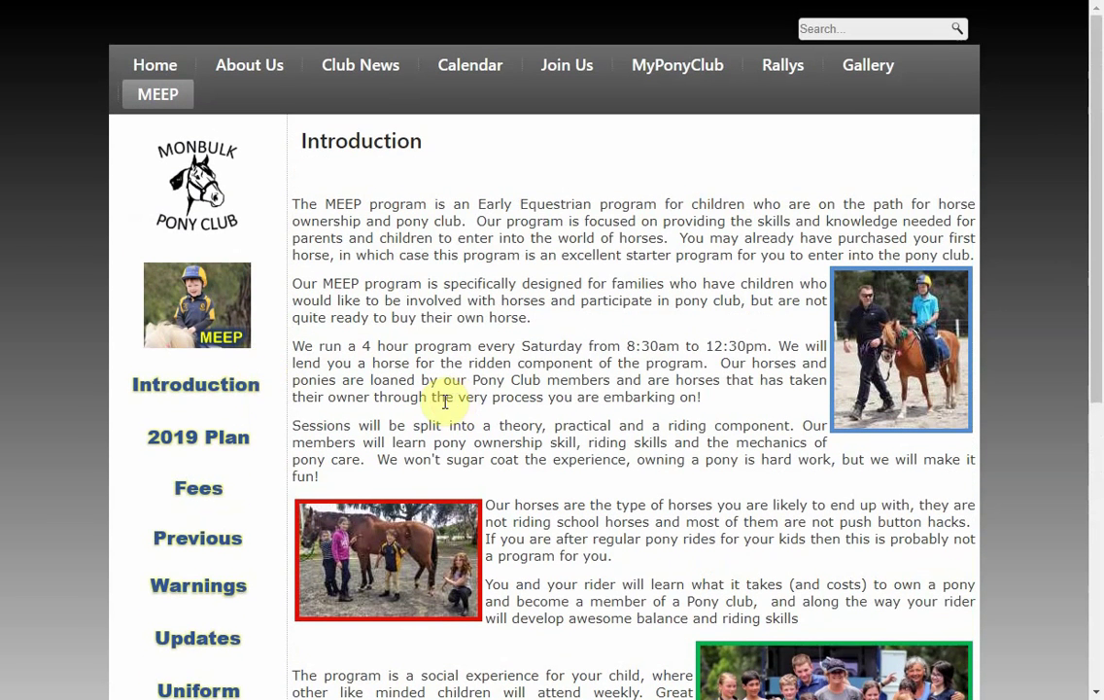